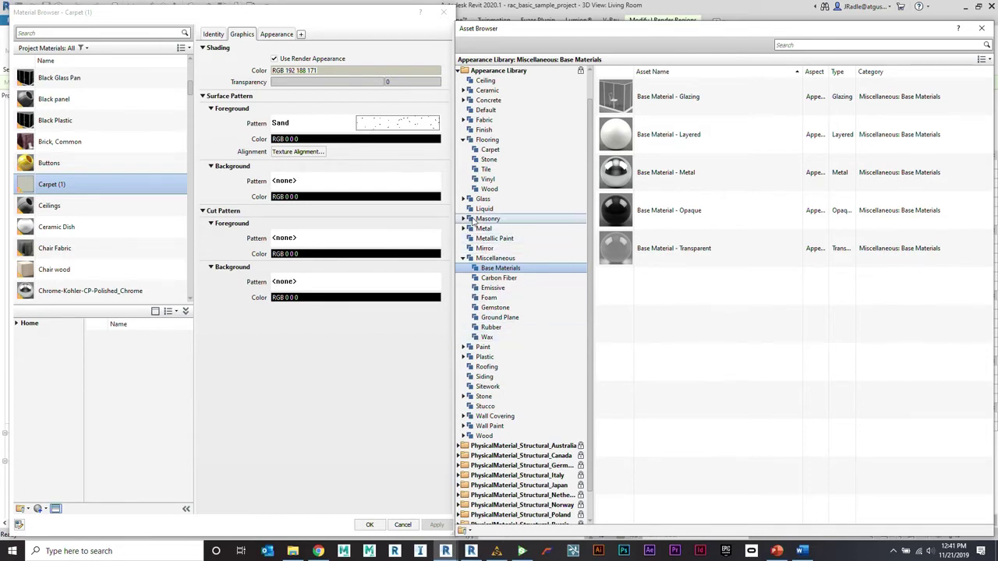
Step: Show the Flooring > Carpet appearance assets in the Asset Browser for Carpet (1)
{"action": "left_click", "coordinate": [489, 151]}
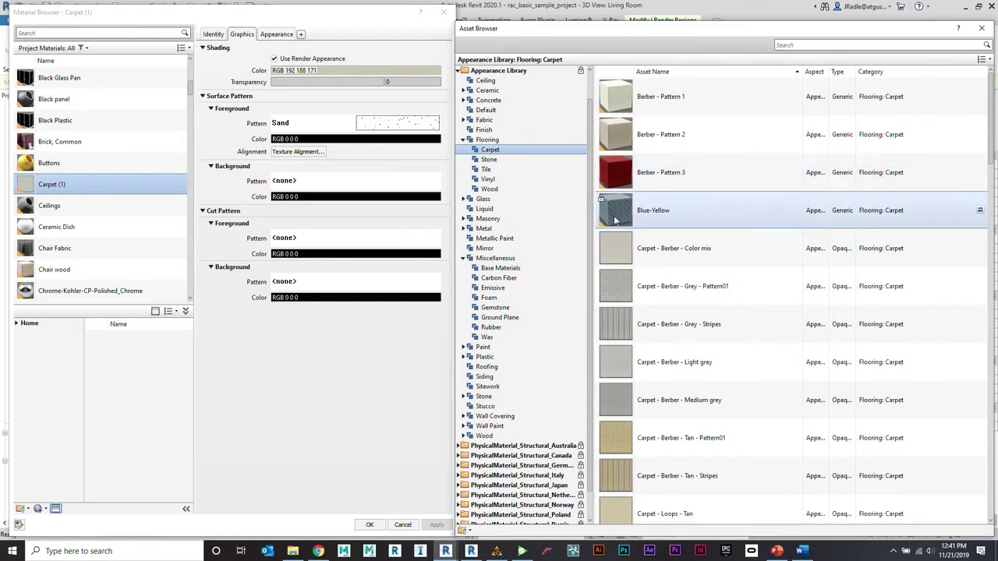
Step: Swap Carpet (1)'s appearance for Flooring - Faux Mahogany from the Flooring > Wood assets
{"action": "mouse_move", "coordinate": [607, 224]}
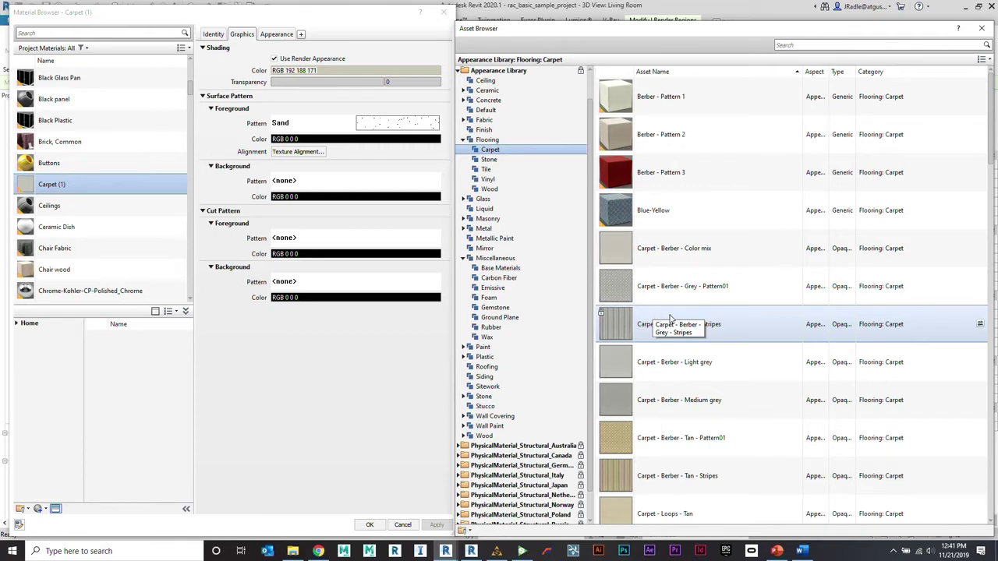
{"action": "scroll", "coordinate": [684, 348], "scroll_direction": "down", "scroll_amount": 3}
{"action": "scroll", "coordinate": [670, 359], "scroll_direction": "up", "scroll_amount": 1}
{"action": "scroll", "coordinate": [647, 408], "scroll_direction": "down", "scroll_amount": 3}
{"action": "scroll", "coordinate": [646, 408], "scroll_direction": "down", "scroll_amount": 2}
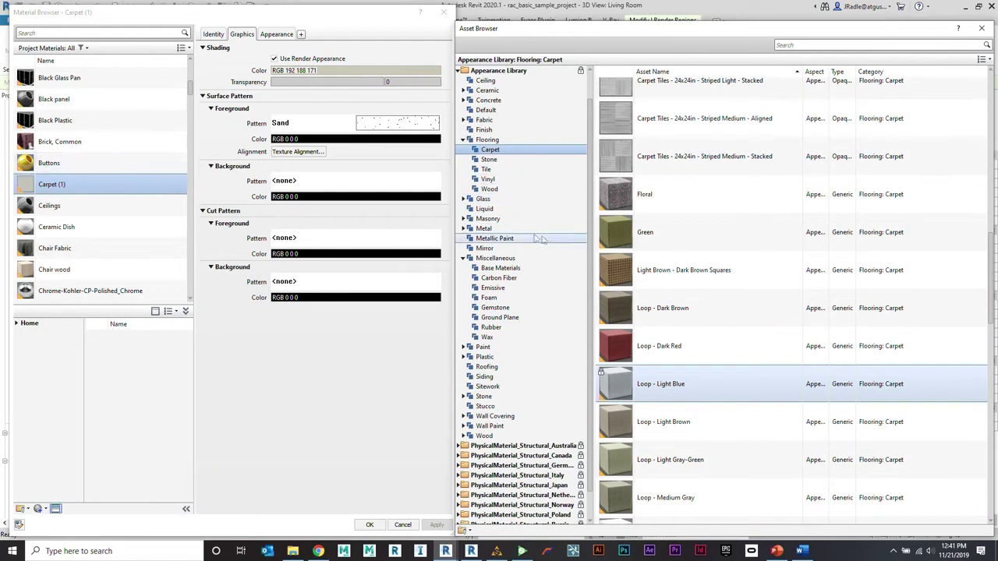
{"action": "left_click", "coordinate": [499, 191]}
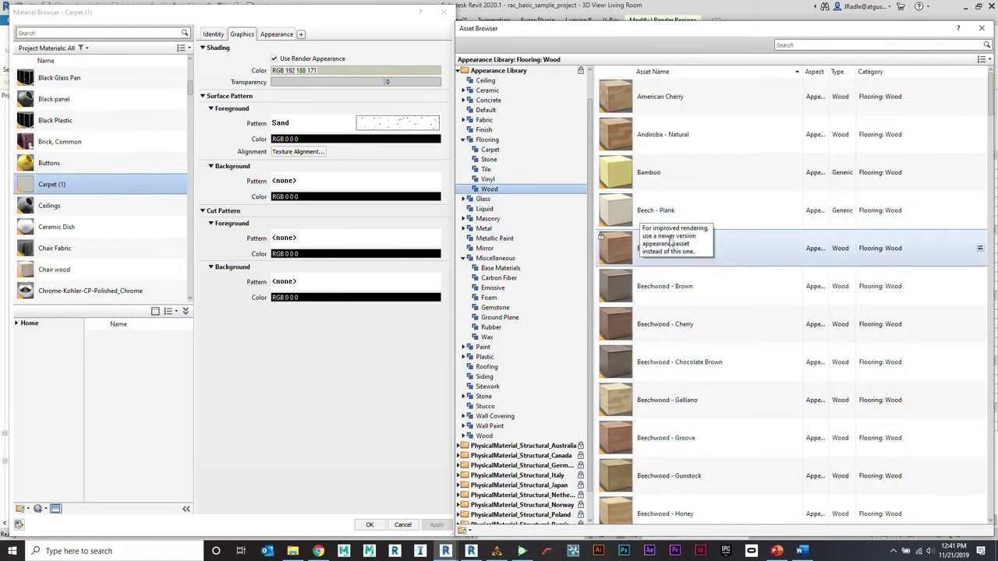
{"action": "scroll", "coordinate": [624, 284], "scroll_direction": "down", "scroll_amount": 5}
{"action": "scroll", "coordinate": [635, 234], "scroll_direction": "down", "scroll_amount": 5}
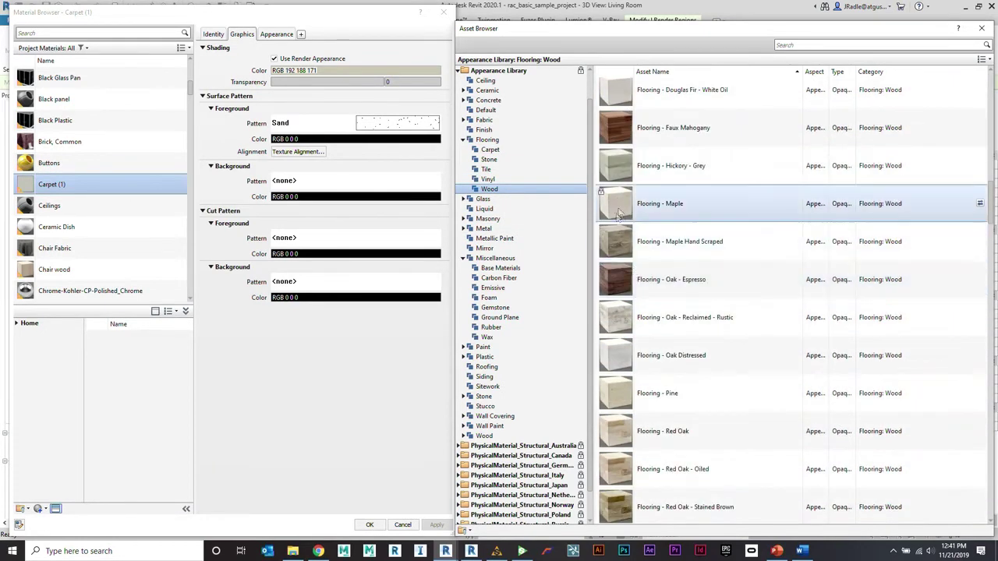
{"action": "double_click", "coordinate": [623, 142]}
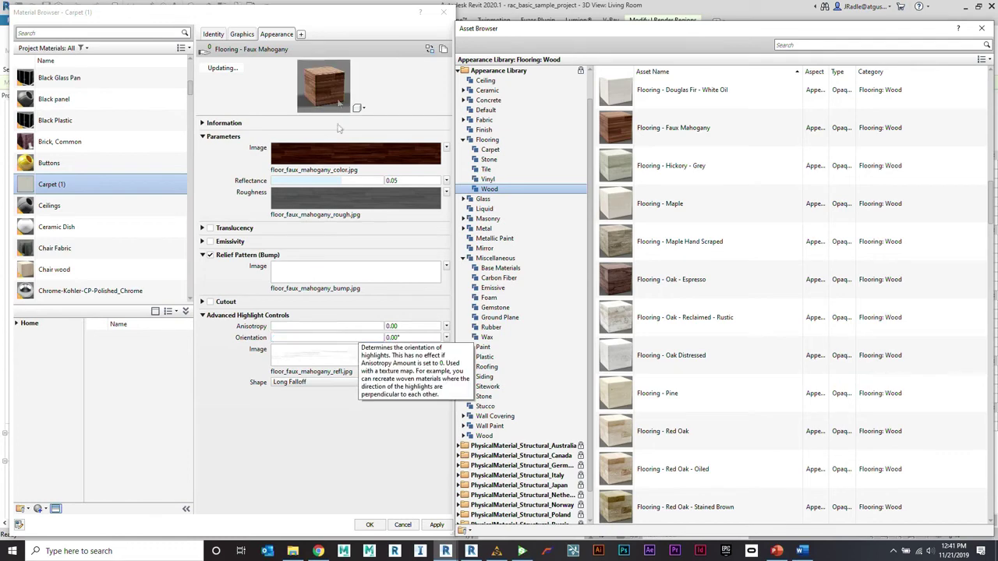
Step: Enlarge the preview, render it at Production Quality, and open the Relief Pattern texture settings
{"action": "left_click_drag", "start_coordinate": [396, 114], "coordinate": [397, 198]}
{"action": "left_click", "coordinate": [403, 191]}
{"action": "mouse_move", "coordinate": [409, 223]}
{"action": "left_click", "coordinate": [436, 234]}
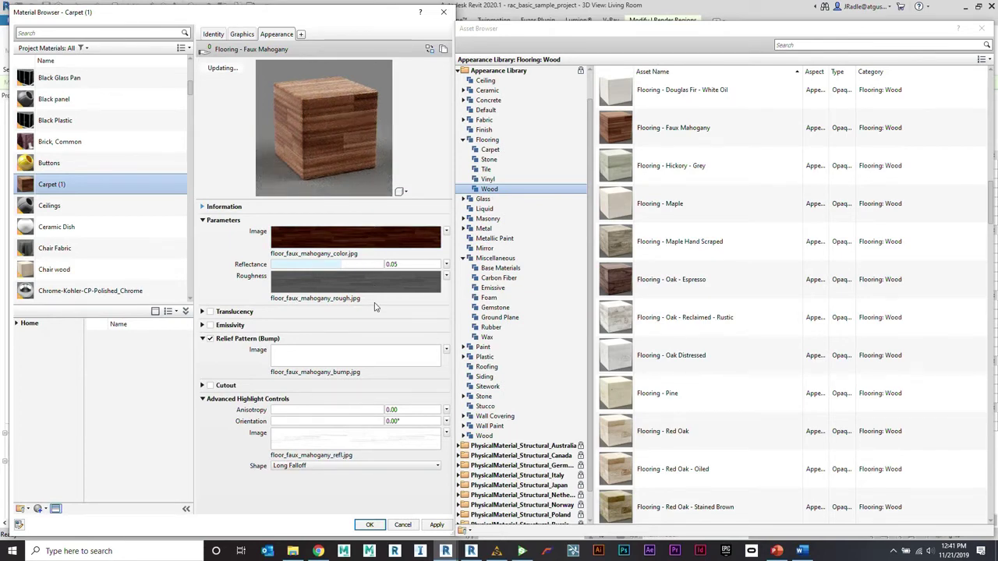
{"action": "left_click", "coordinate": [381, 364]}
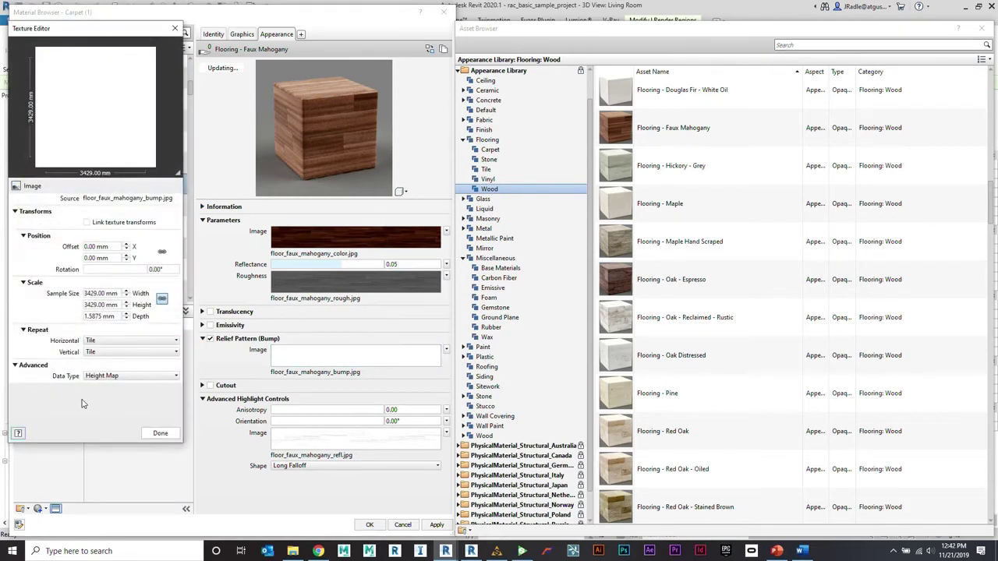
Step: Review the bump image's Data Type options, keep Height Map, and close the Texture Editor
{"action": "left_click", "coordinate": [111, 376]}
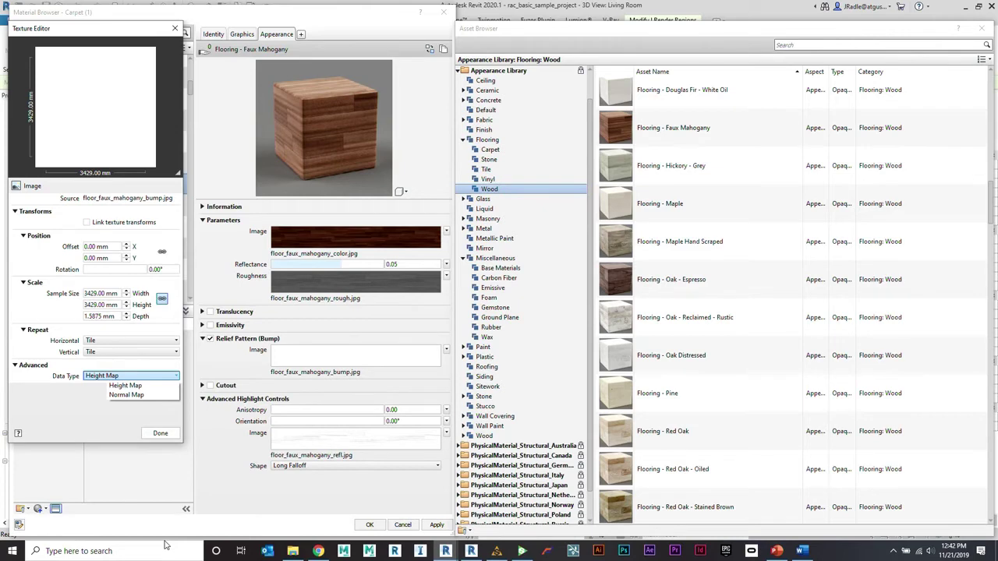
{"action": "left_click", "coordinate": [121, 415]}
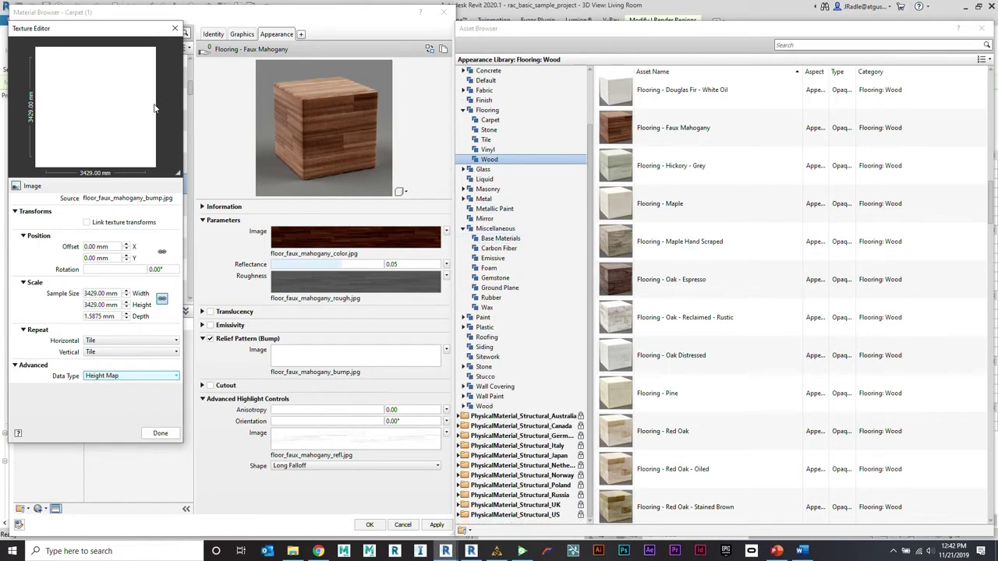
{"action": "left_click", "coordinate": [175, 28]}
Step: List the Home > Wood Materials library, then bring the PowerPoint deck forward
{"action": "scroll", "coordinate": [93, 195], "scroll_direction": "down", "scroll_amount": 1}
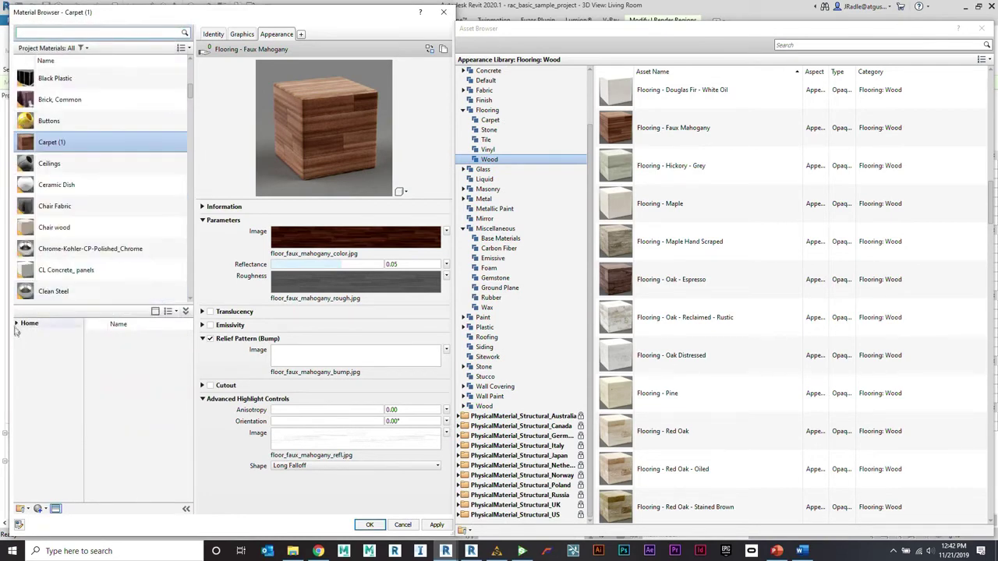
{"action": "left_click", "coordinate": [14, 322]}
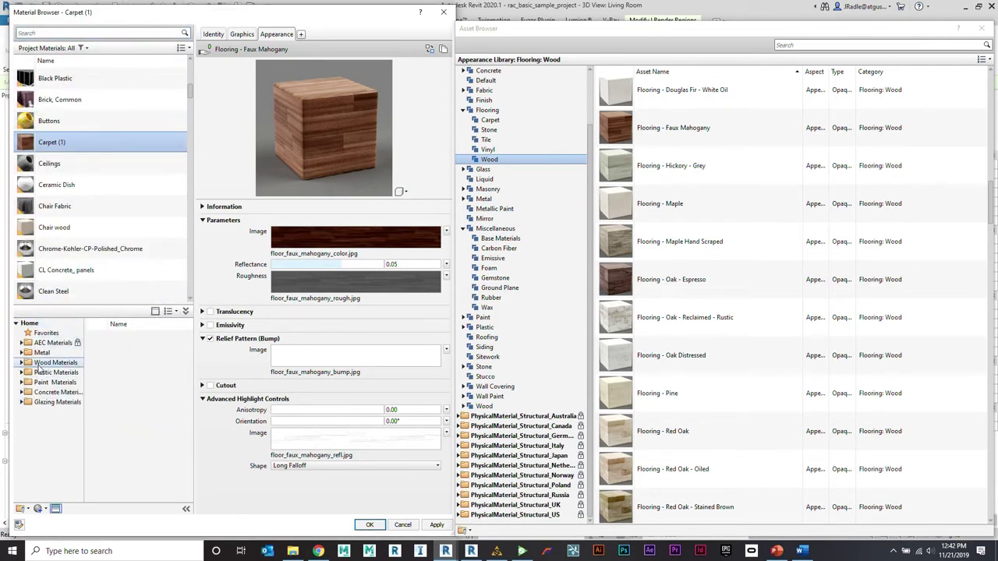
{"action": "left_click", "coordinate": [39, 365]}
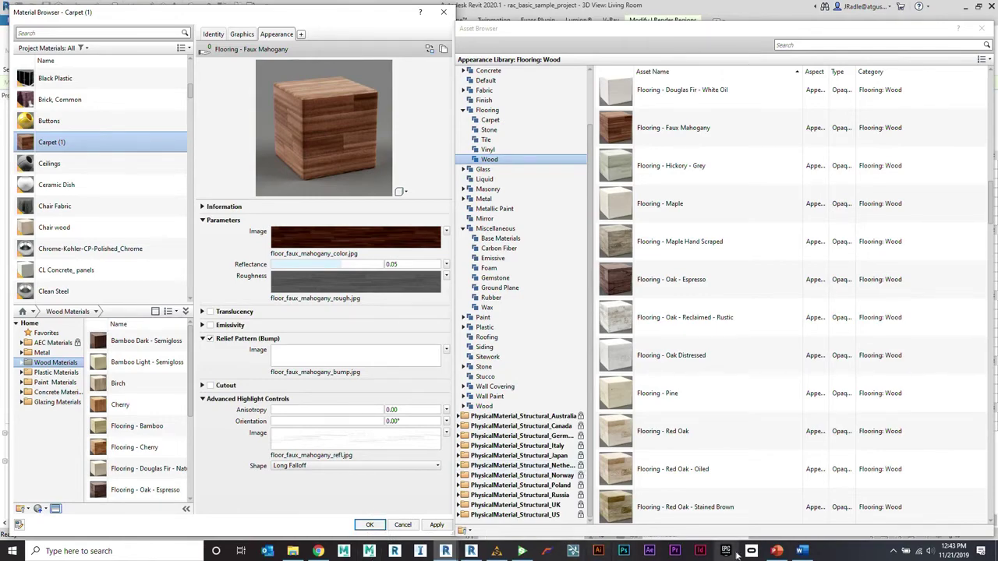
{"action": "left_click", "coordinate": [778, 551]}
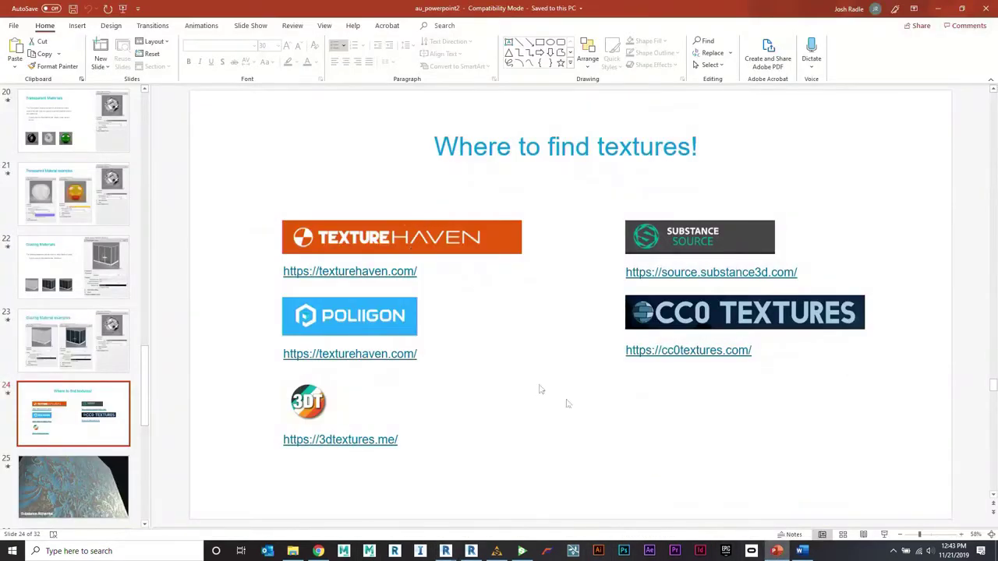
Step: Page ahead two slides, return to slide 24 'Where to find textures!', then switch to Chrome
{"action": "key", "text": "Page_Down"}
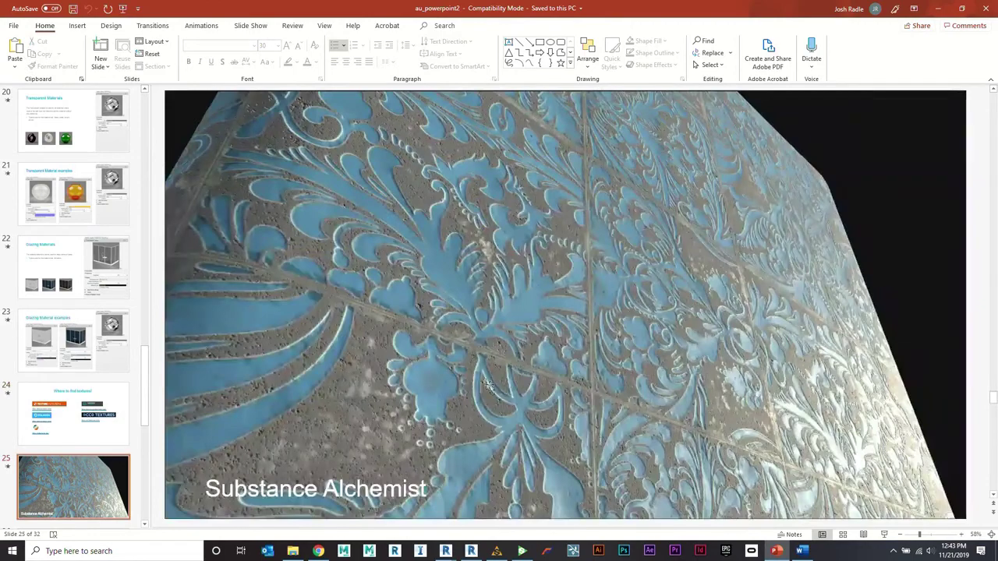
{"action": "key", "text": "Page_Down"}
{"action": "left_click", "coordinate": [37, 256]}
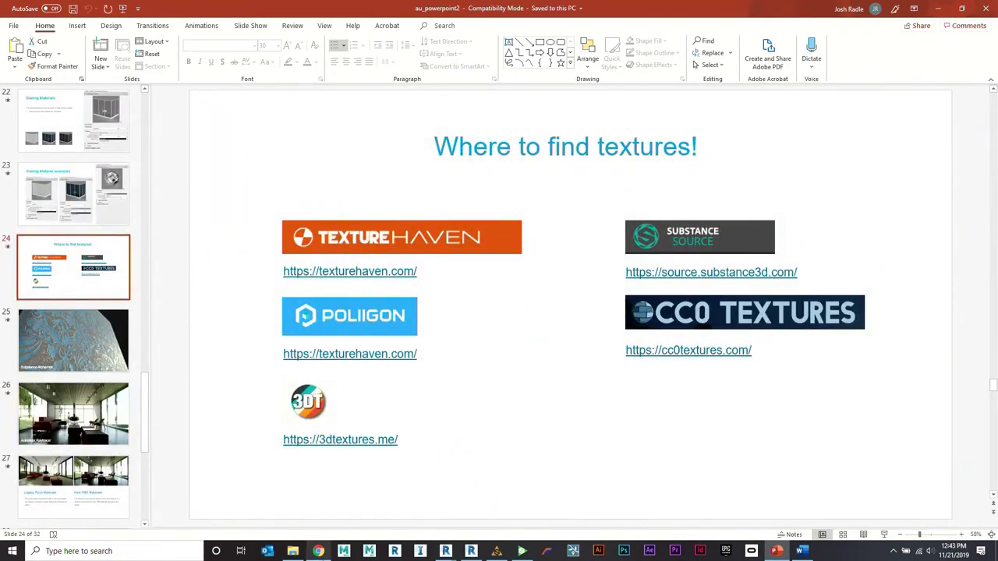
{"action": "left_click", "coordinate": [318, 551]}
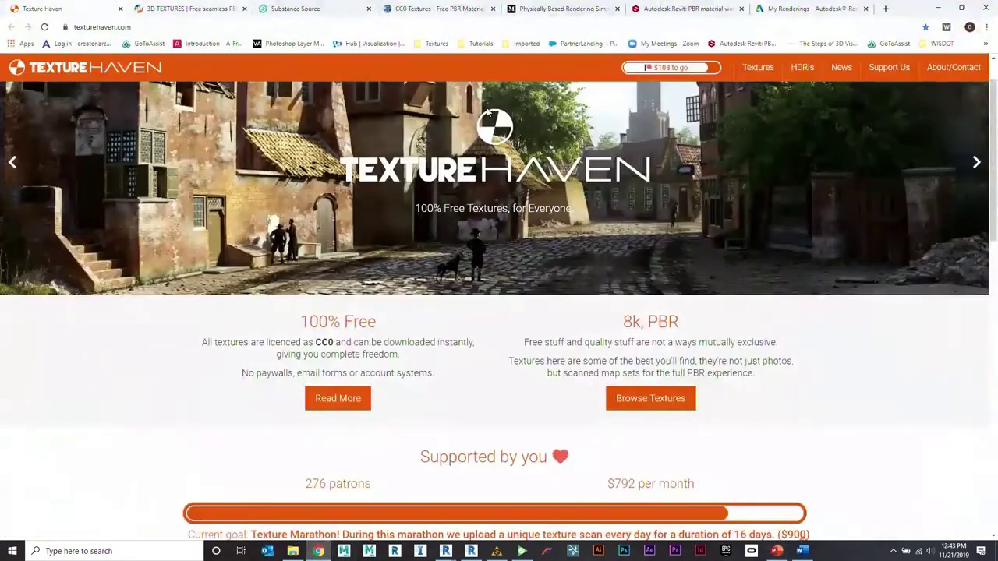
Step: Browse Texture Haven's Wood textures to brown_planks_03 and show its All Maps resolutions
{"action": "left_click", "coordinate": [757, 70]}
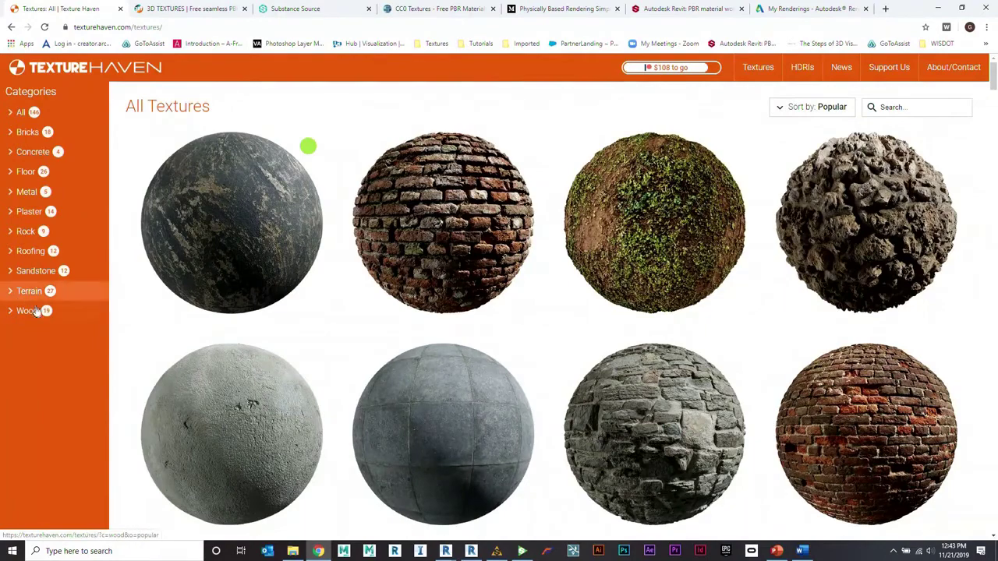
{"action": "left_click", "coordinate": [99, 292]}
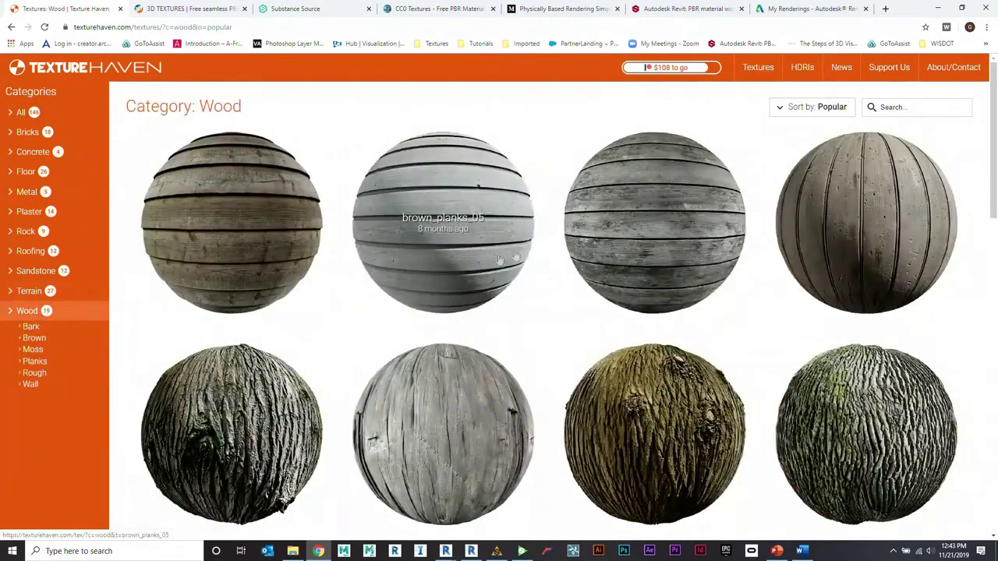
{"action": "left_click", "coordinate": [655, 215]}
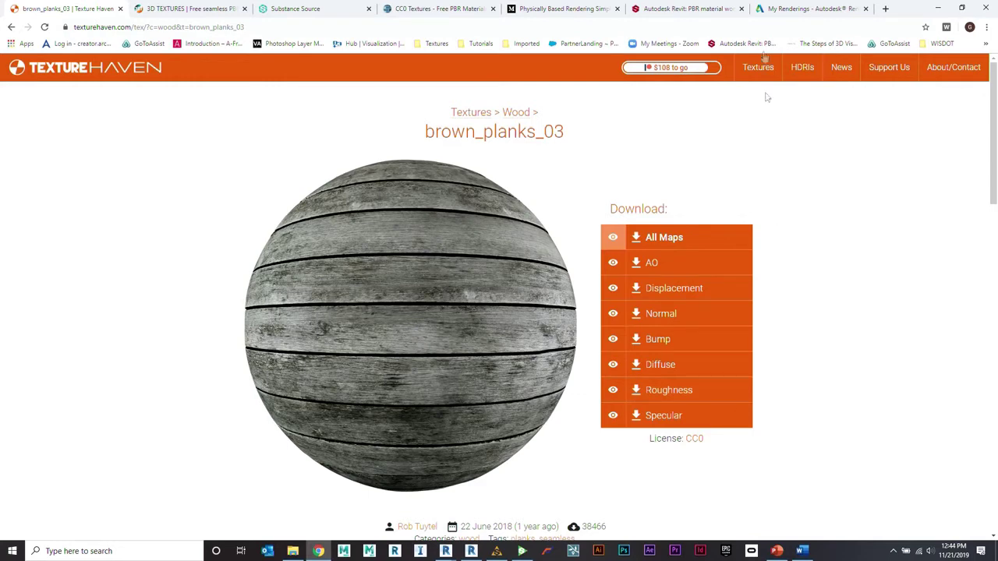
{"action": "left_click", "coordinate": [653, 242]}
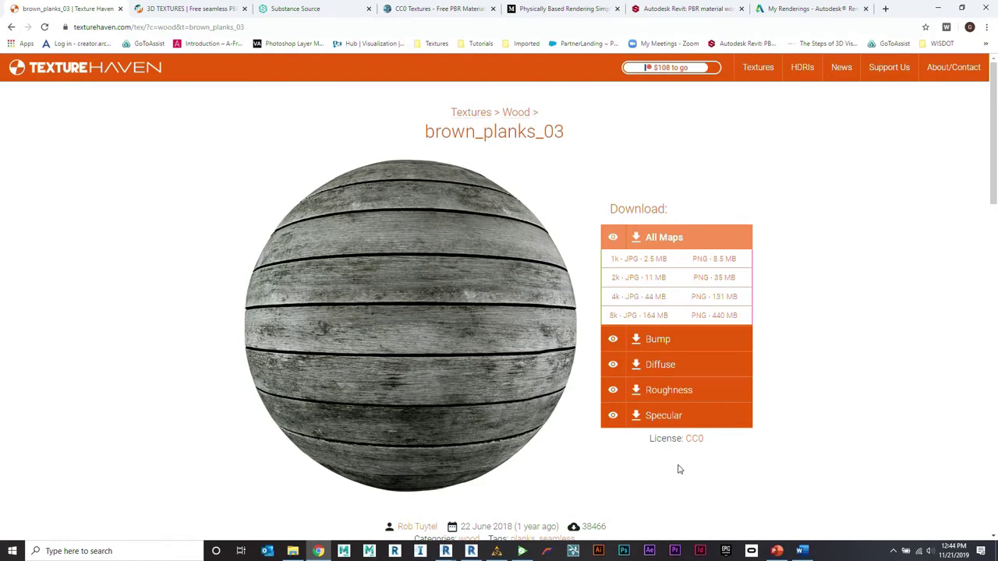
Step: Start the 2k JPG All Maps download, cancel it, then switch to the 3D Textures tab
{"action": "left_click", "coordinate": [655, 278]}
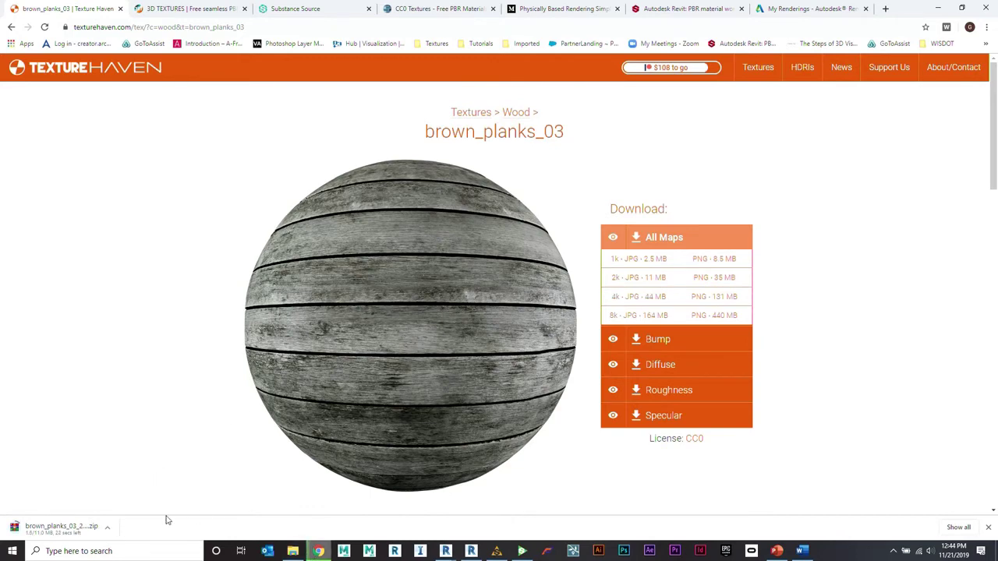
{"action": "left_click", "coordinate": [110, 527]}
{"action": "left_click", "coordinate": [124, 511]}
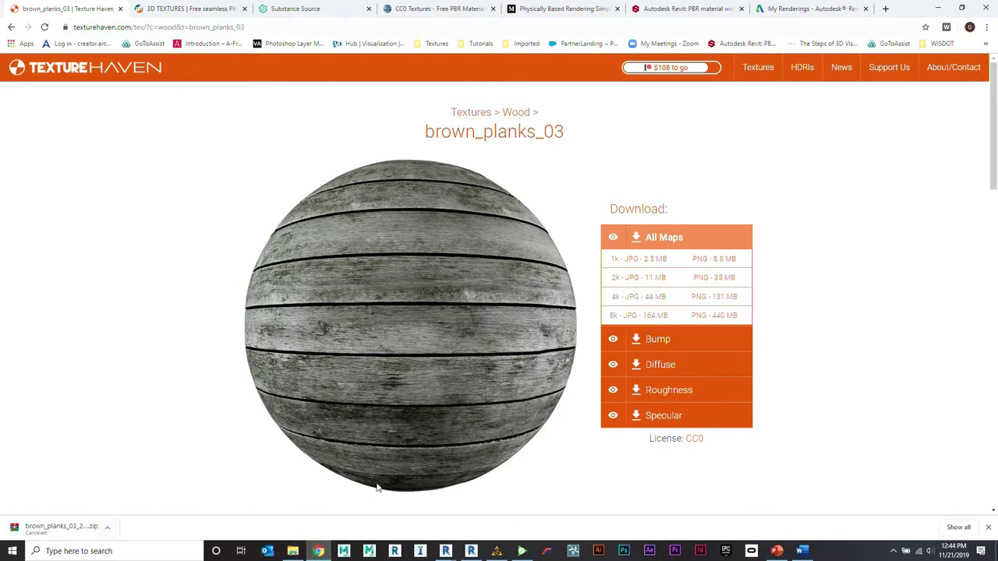
{"action": "left_click", "coordinate": [216, 10]}
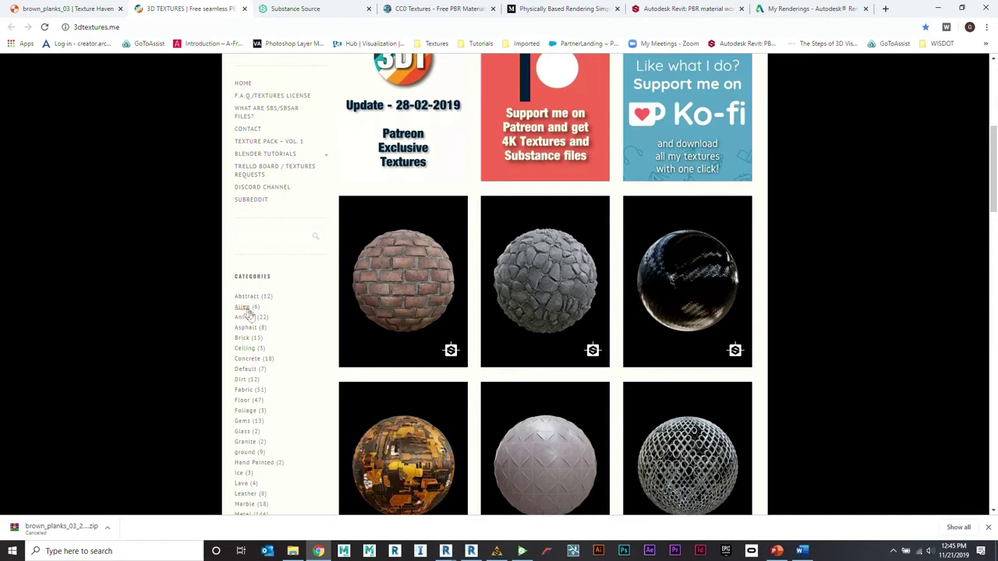
Step: Open the free Brick Wall 017 texture page and scroll through its 1024 x 1024 map list
{"action": "scroll", "coordinate": [390, 257], "scroll_direction": "down", "scroll_amount": 1}
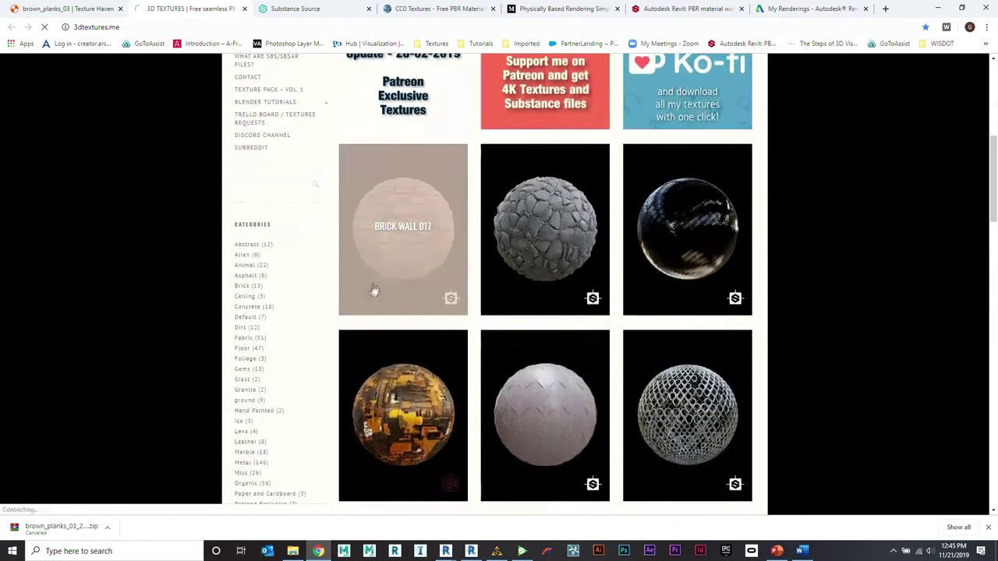
{"action": "left_click", "coordinate": [398, 230]}
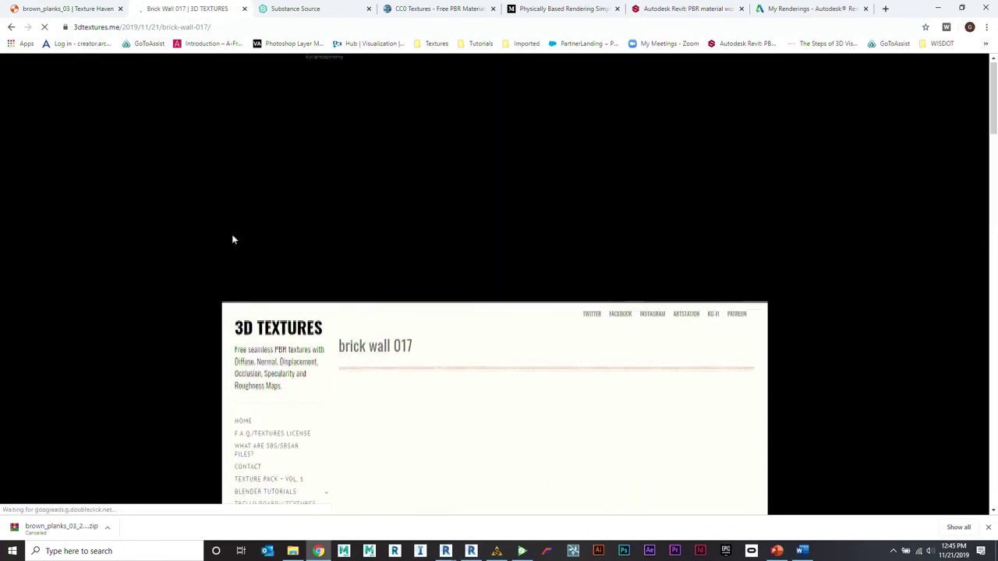
{"action": "scroll", "coordinate": [205, 234], "scroll_direction": "down", "scroll_amount": 3}
{"action": "scroll", "coordinate": [280, 270], "scroll_direction": "down", "scroll_amount": 6}
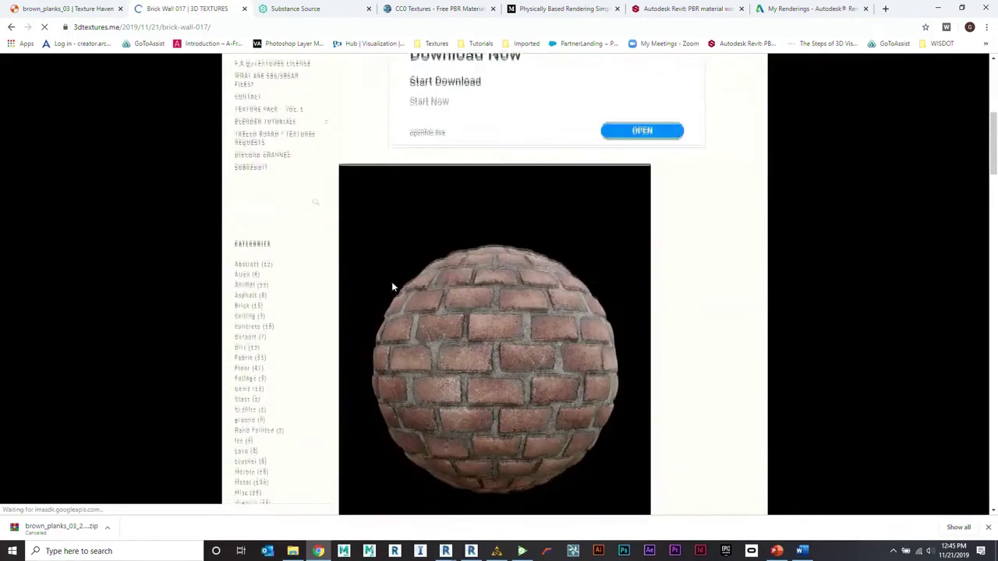
{"action": "scroll", "coordinate": [392, 279], "scroll_direction": "down", "scroll_amount": 3}
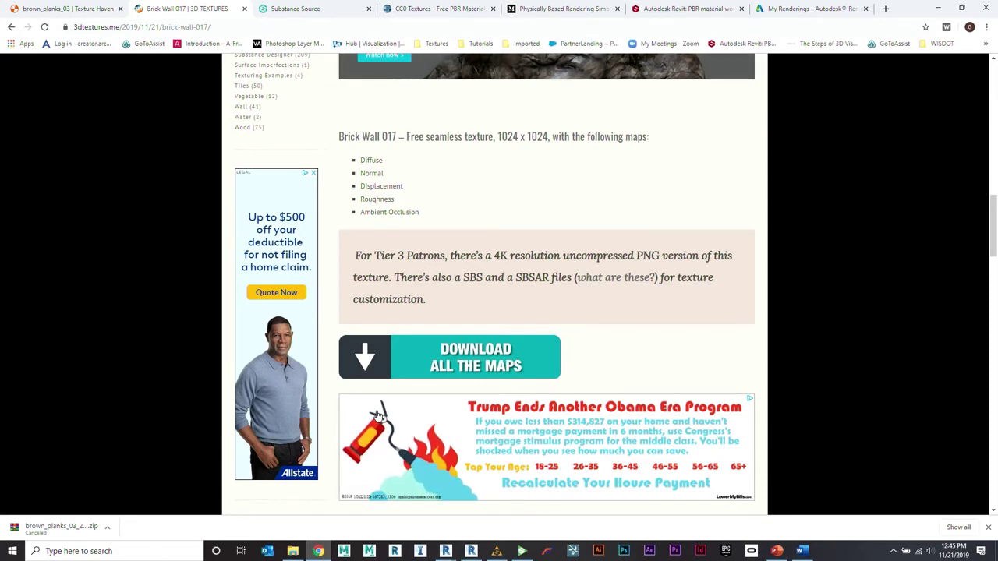
{"action": "left_click", "coordinate": [378, 414]}
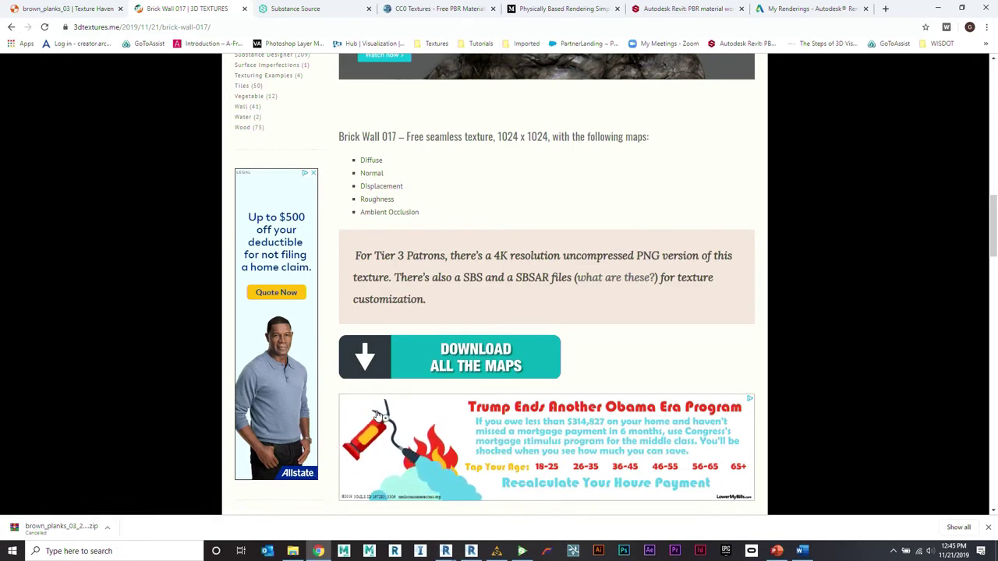
{"action": "left_click", "coordinate": [377, 414]}
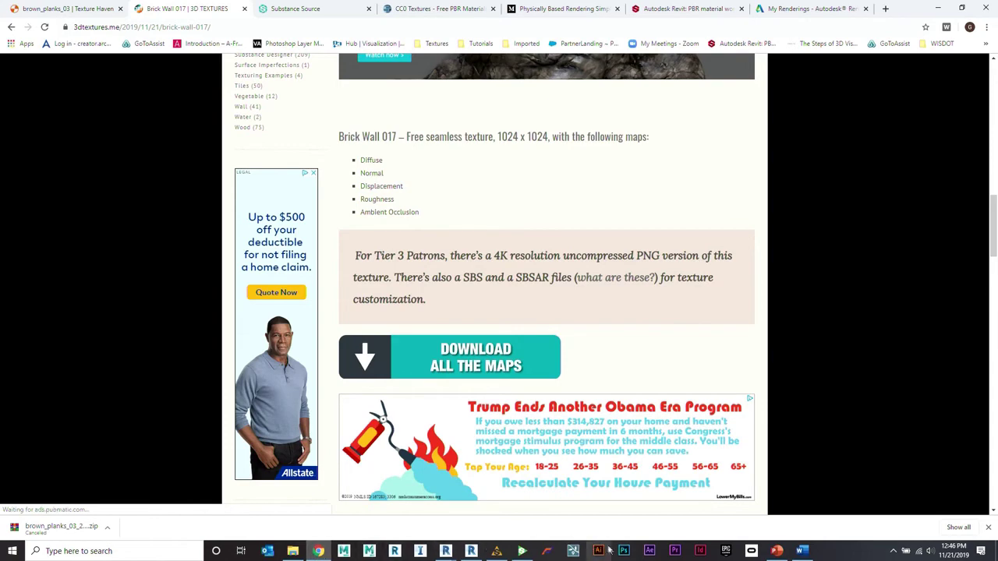
Step: Return to PowerPoint and go to slide 25, 'Substance Alchemist'
{"action": "left_click", "coordinate": [777, 550]}
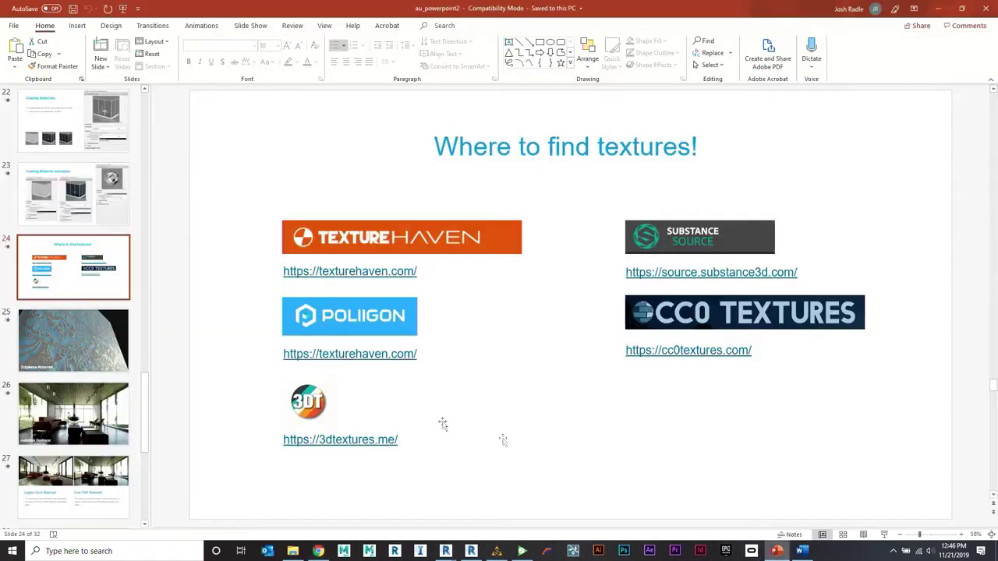
{"action": "left_click", "coordinate": [98, 337]}
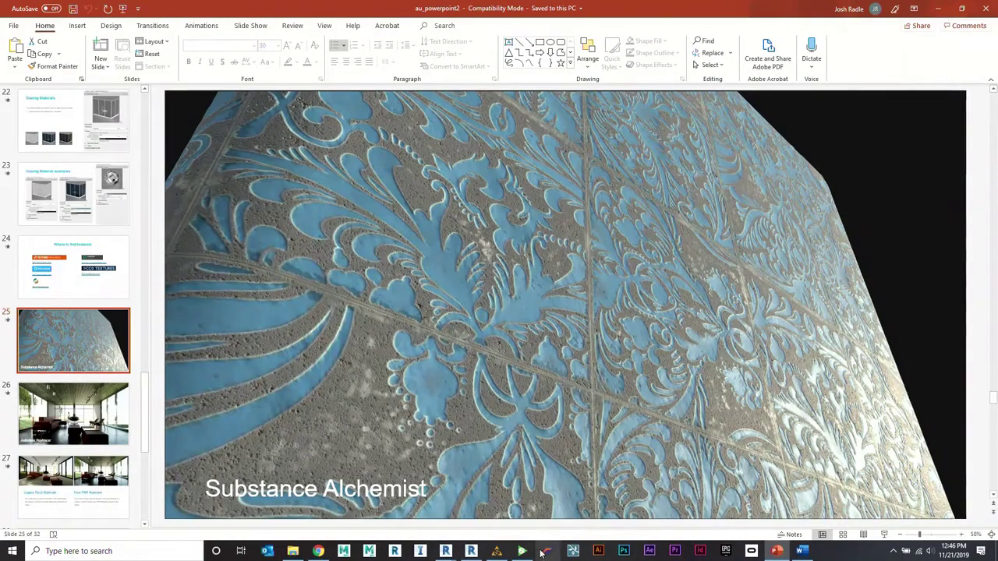
Step: Set the heavy golden dawn brick's Mix Mode to Vertical (Small), then return to the Brick Wall 017 page
{"action": "left_click", "coordinate": [496, 551]}
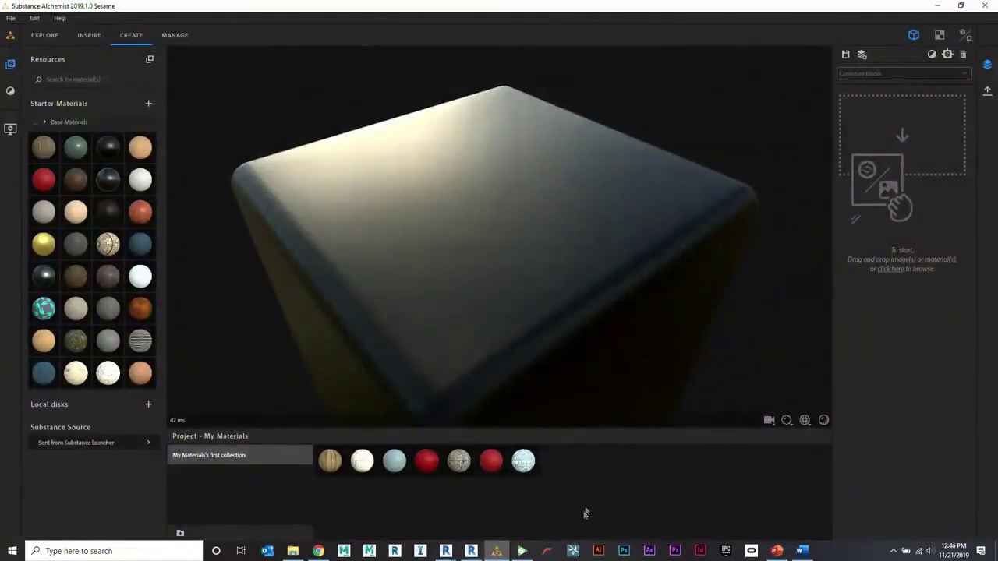
{"action": "left_click", "coordinate": [521, 551]}
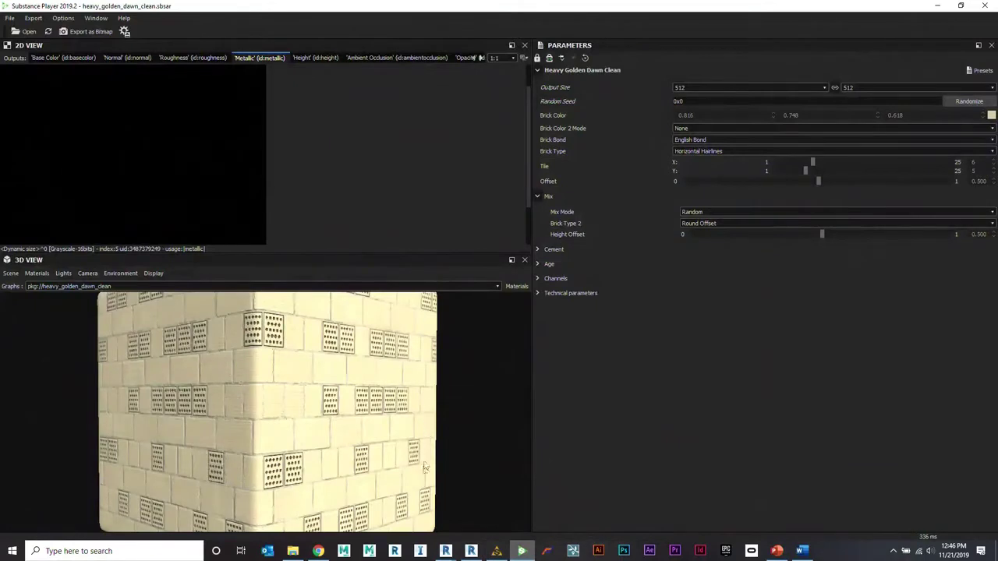
{"action": "mouse_move", "coordinate": [318, 552]}
{"action": "mouse_move", "coordinate": [476, 556]}
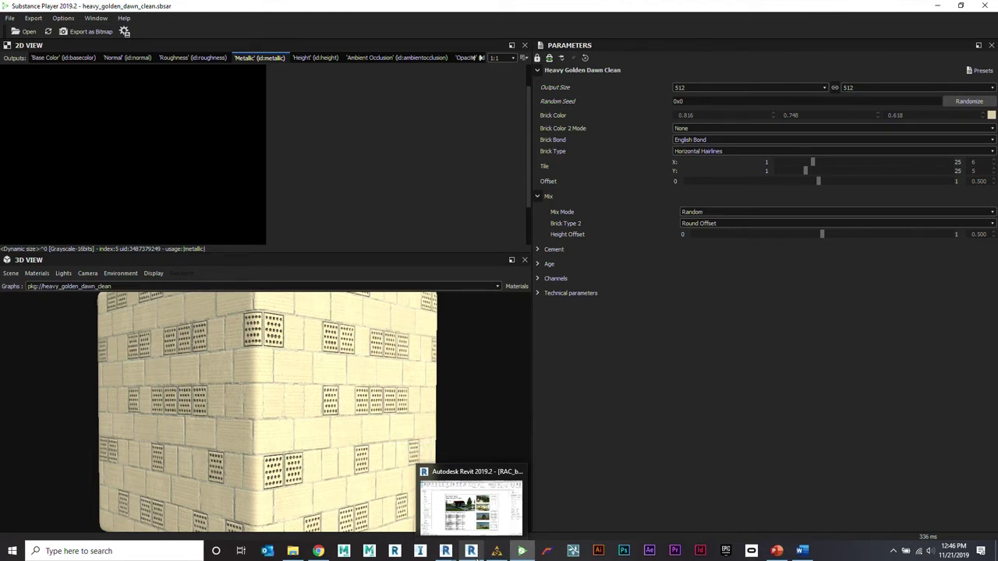
{"action": "left_click", "coordinate": [728, 212]}
{"action": "left_click", "coordinate": [737, 262]}
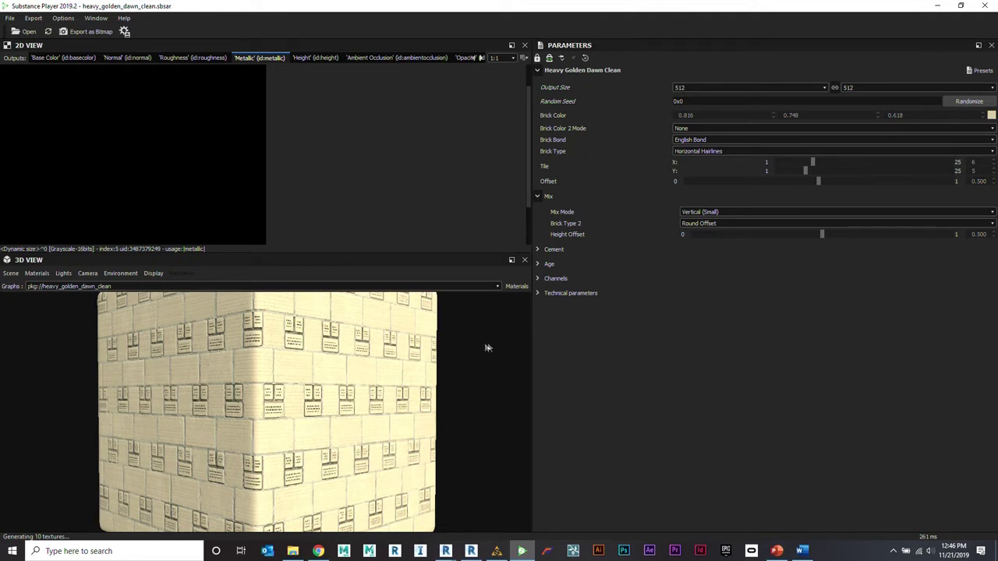
{"action": "left_click", "coordinate": [318, 551]}
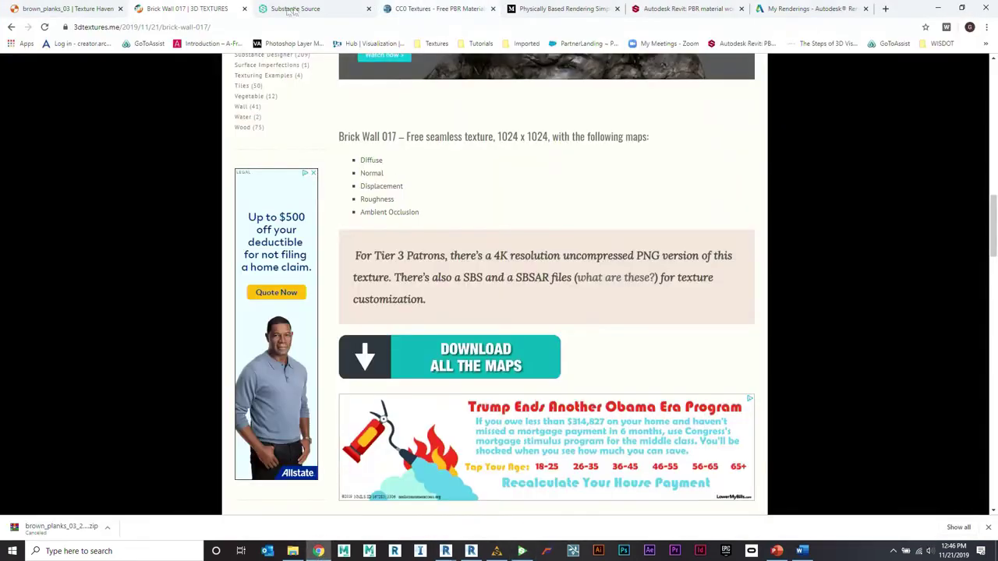
Step: Scroll through Substance Source's Building facades collection, then return to the brick material in Substance Player
{"action": "left_click", "coordinate": [295, 9]}
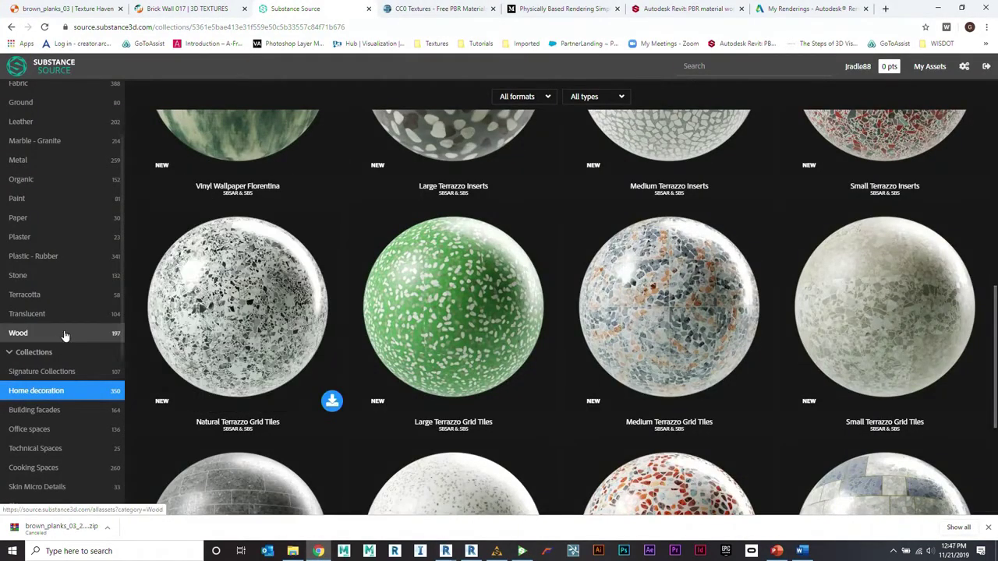
{"action": "left_click", "coordinate": [46, 413]}
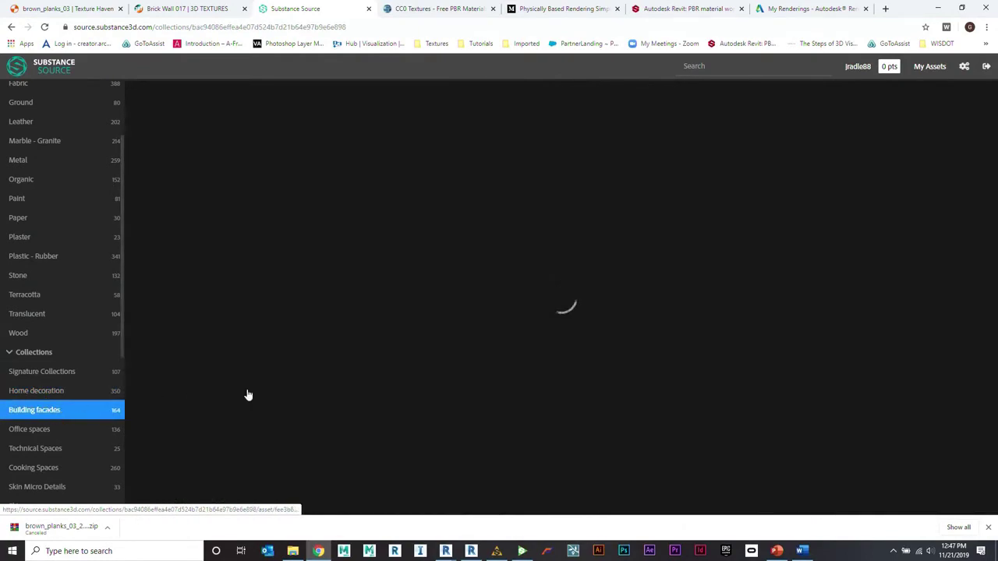
{"action": "scroll", "coordinate": [450, 351], "scroll_direction": "down", "scroll_amount": 2}
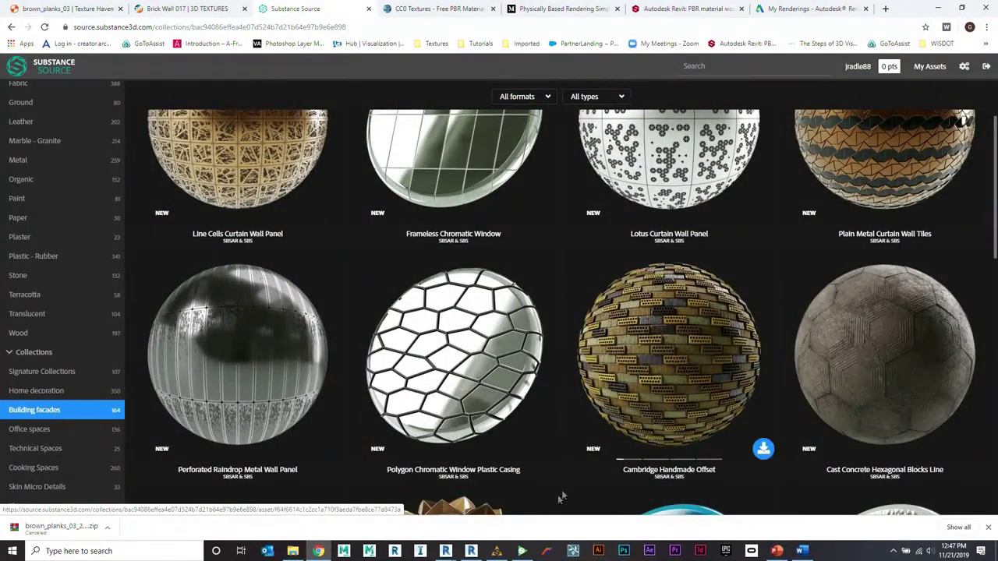
{"action": "left_click", "coordinate": [522, 550]}
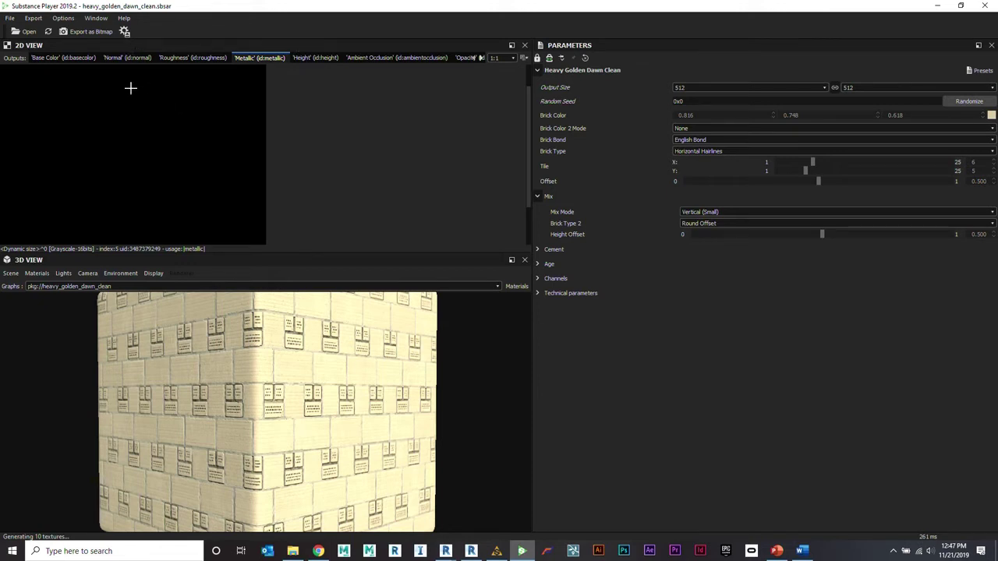
Step: Preview the Base Color, Normal, Roughness and Metallic outputs, then open Export as Bitmap(s)
{"action": "left_click", "coordinate": [74, 58]}
{"action": "left_click", "coordinate": [126, 60]}
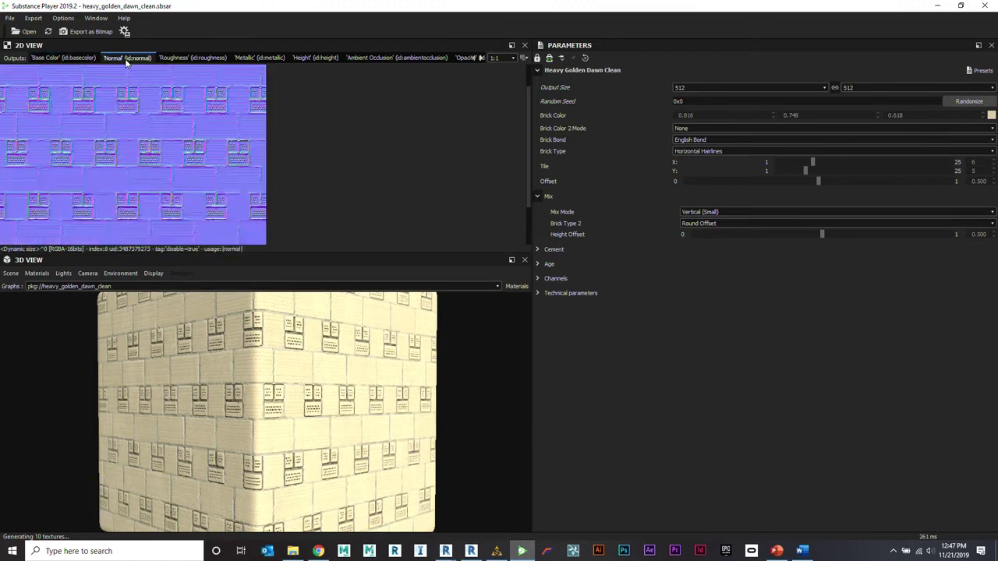
{"action": "left_click", "coordinate": [187, 60]}
{"action": "left_click", "coordinate": [246, 60]}
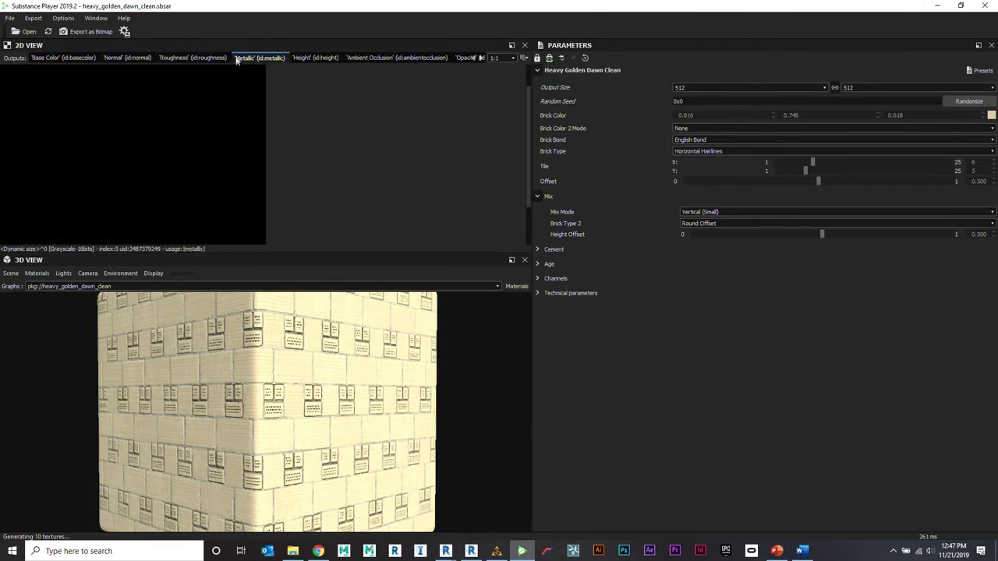
{"action": "left_click", "coordinate": [99, 34]}
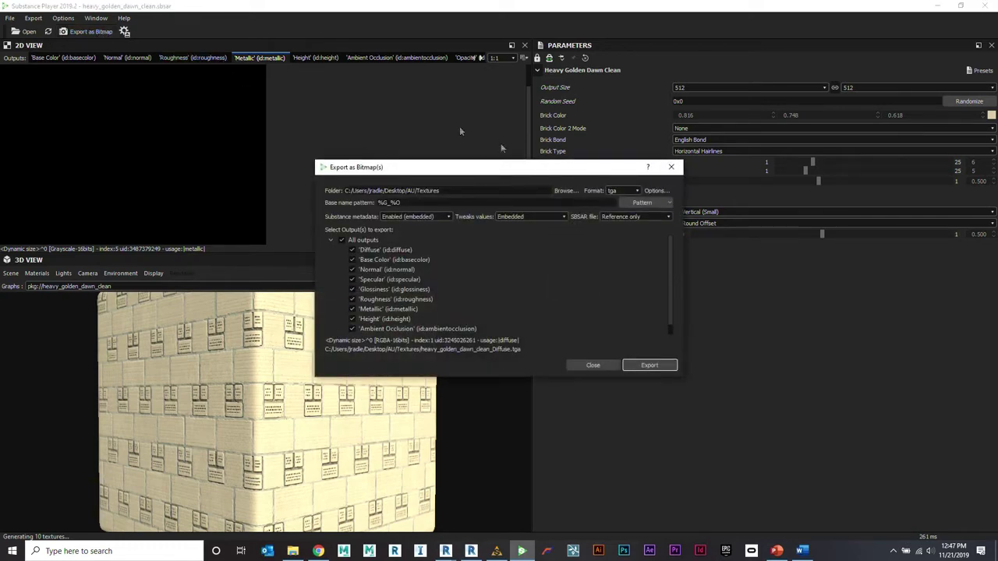
Step: Review the export Format dropdown's image types, then close the export dialog without exporting
{"action": "left_click", "coordinate": [627, 191]}
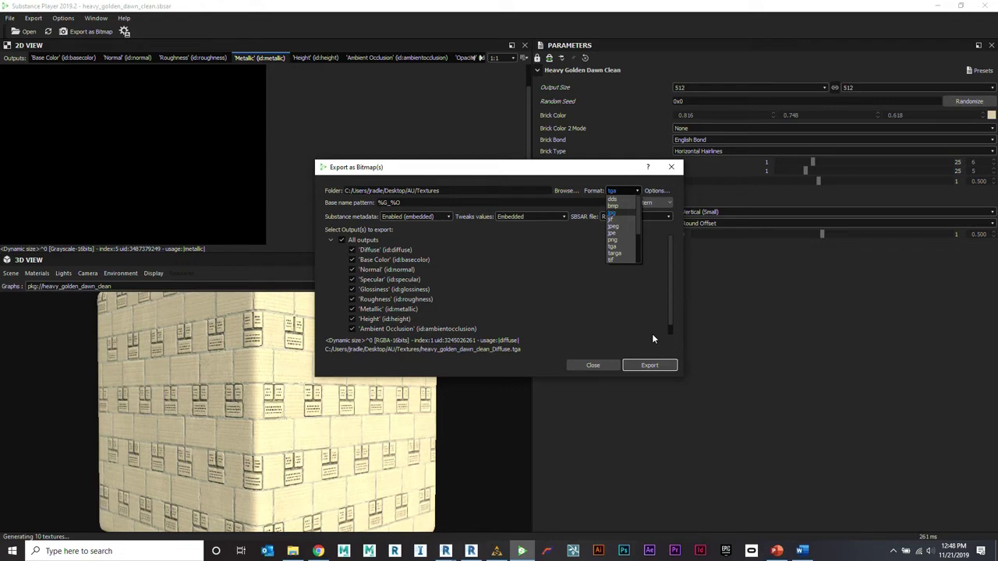
{"action": "left_click", "coordinate": [591, 366]}
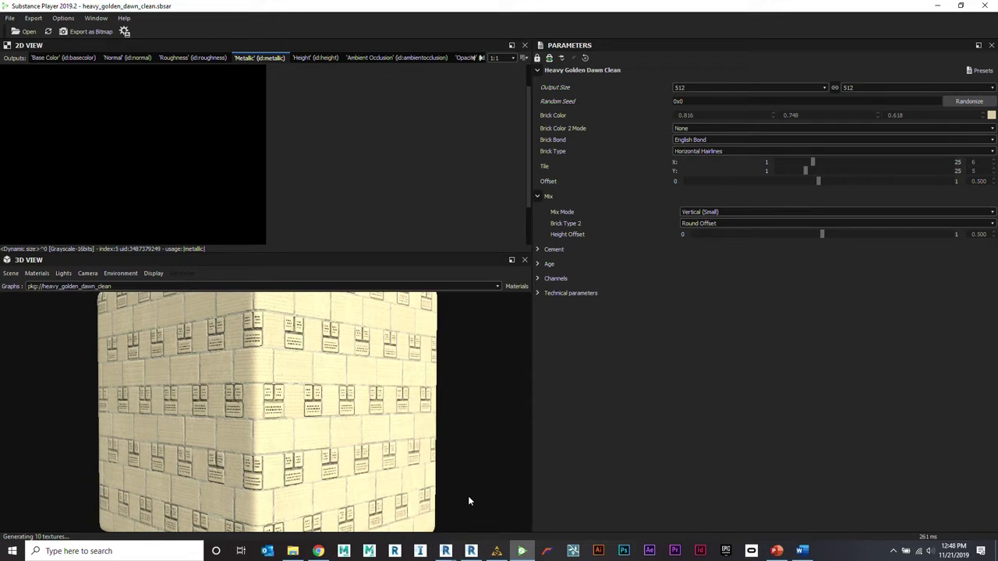
Step: In Substance Alchemist, load the blue-and-white patterned tile material from the project tray
{"action": "mouse_move", "coordinate": [506, 558]}
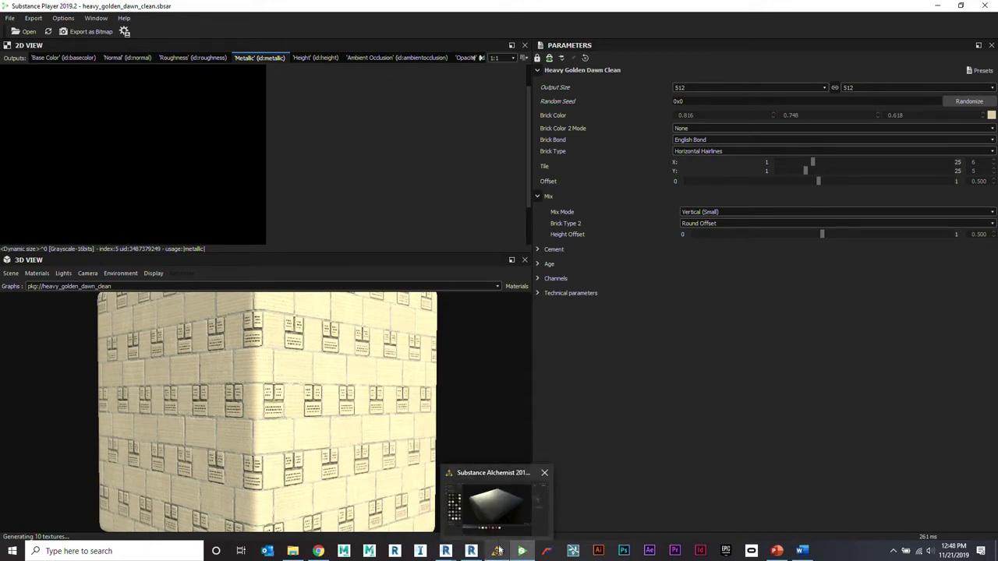
{"action": "left_click", "coordinate": [499, 505]}
{"action": "left_click_drag", "start_coordinate": [496, 223], "coordinate": [434, 341]}
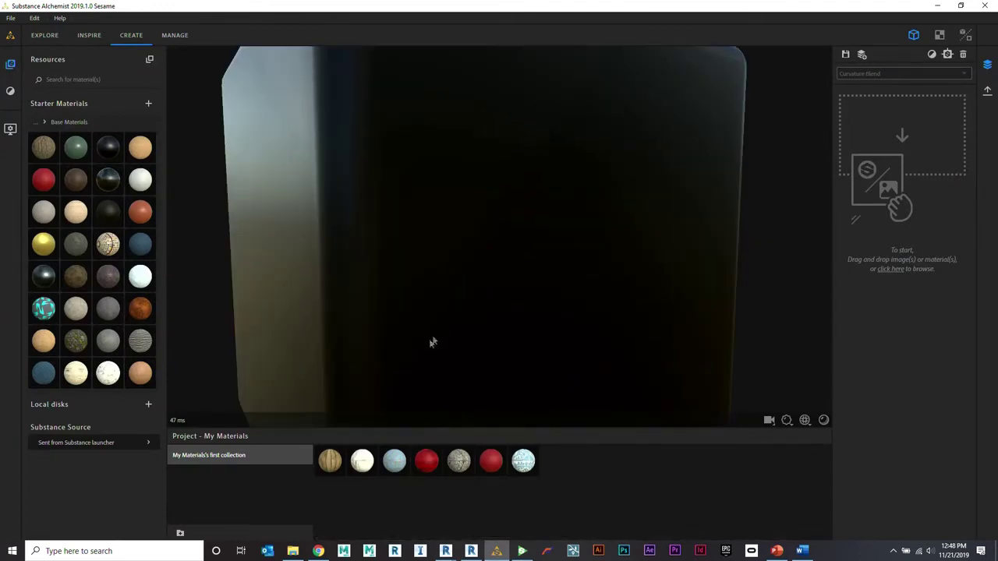
{"action": "left_click", "coordinate": [394, 461]}
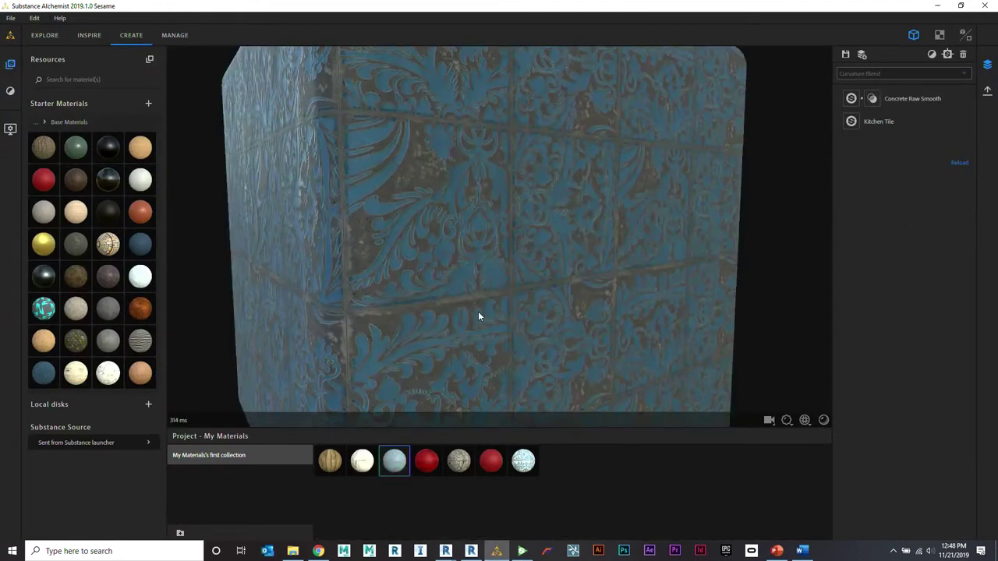
{"action": "left_click", "coordinate": [524, 463]}
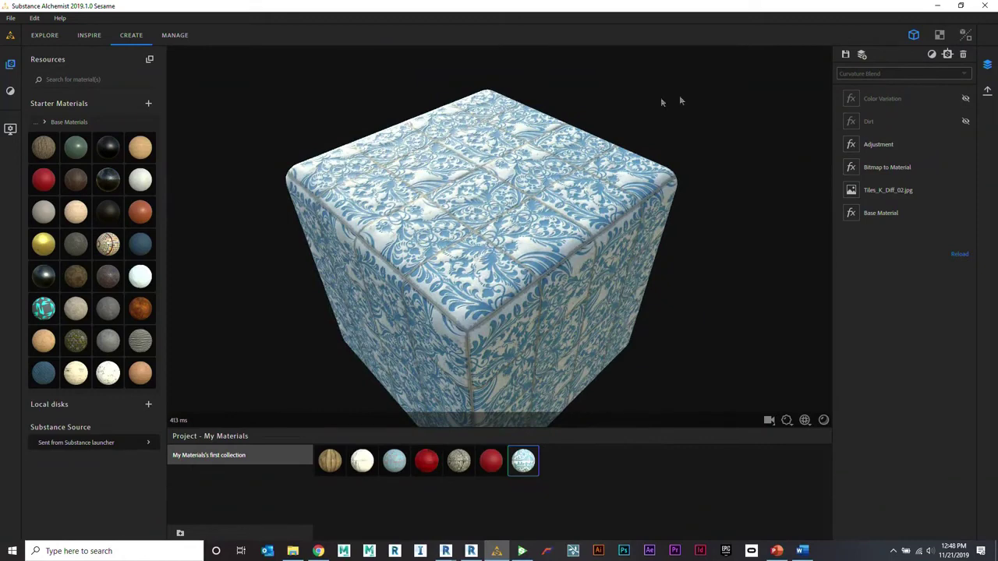
Step: Inspect its normal, roughness, height and baseColor maps in 2D, then return to the 3D view
{"action": "left_click", "coordinate": [939, 35]}
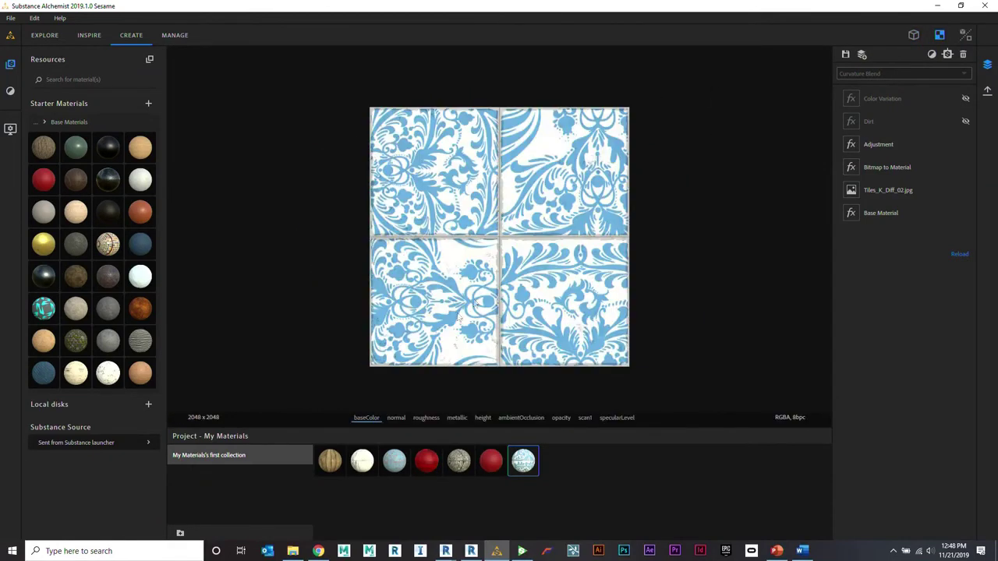
{"action": "left_click", "coordinate": [396, 418]}
{"action": "left_click", "coordinate": [426, 421]}
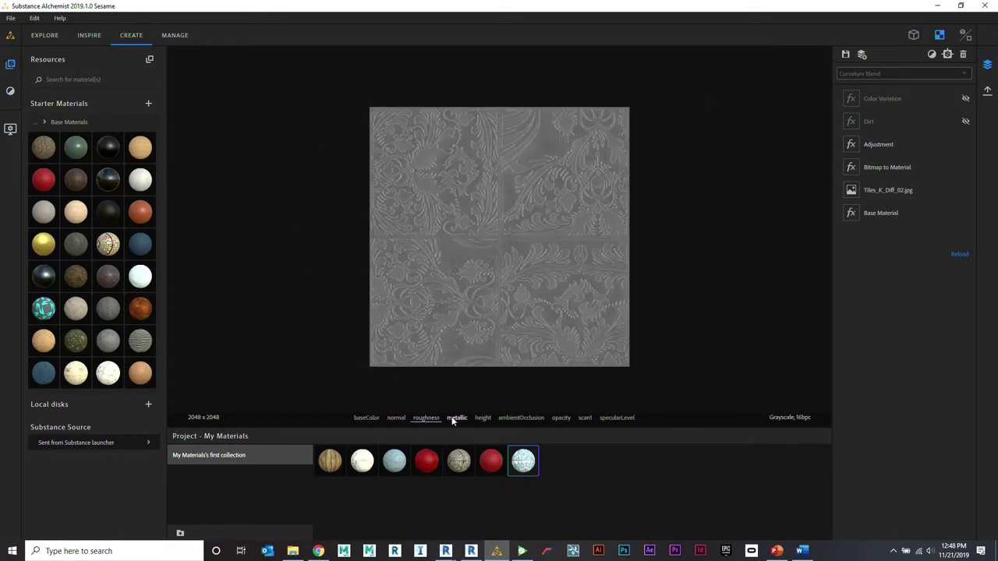
{"action": "left_click", "coordinate": [483, 419]}
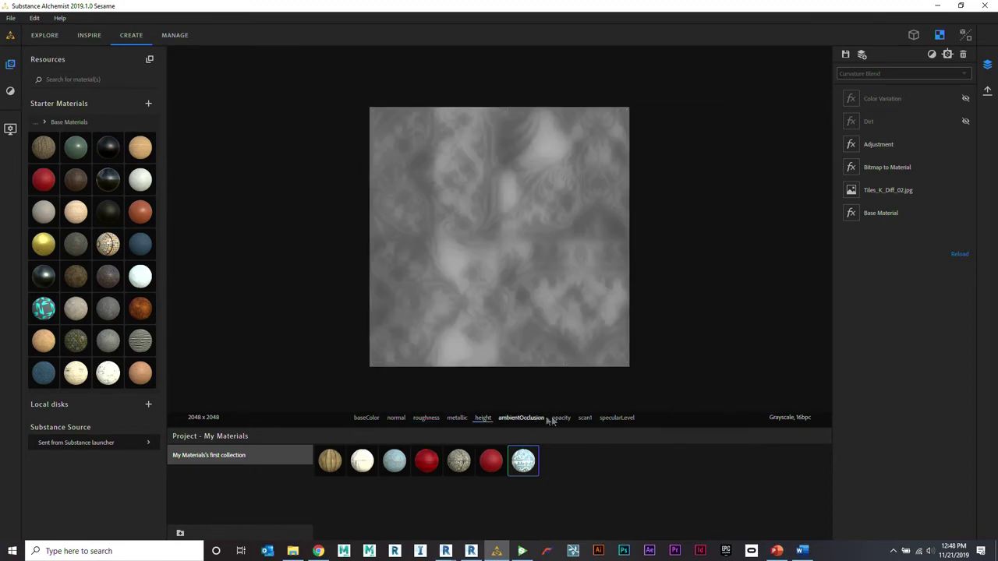
{"action": "left_click", "coordinate": [366, 418]}
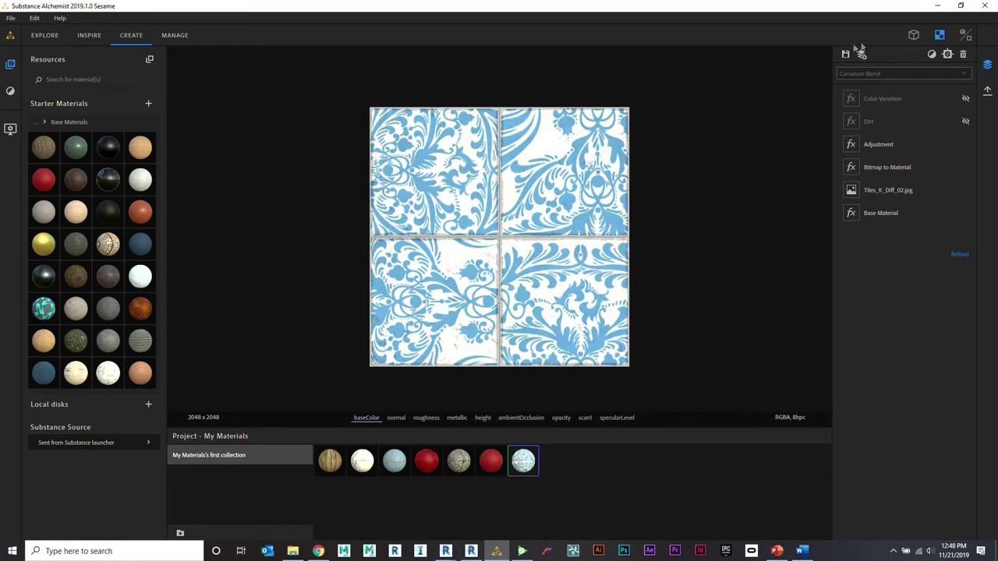
{"action": "left_click", "coordinate": [914, 35]}
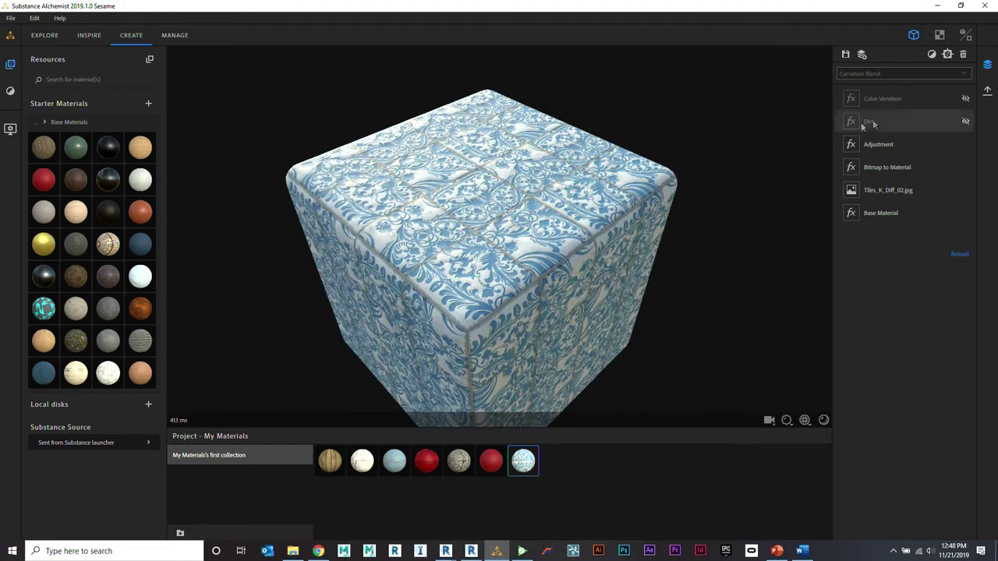
Step: Turn on the tile material's Dirt and Color Variation layers
{"action": "left_click", "coordinate": [965, 121]}
{"action": "left_click_drag", "start_coordinate": [735, 159], "coordinate": [659, 174]}
{"action": "scroll", "coordinate": [658, 171], "scroll_direction": "up", "scroll_amount": 5}
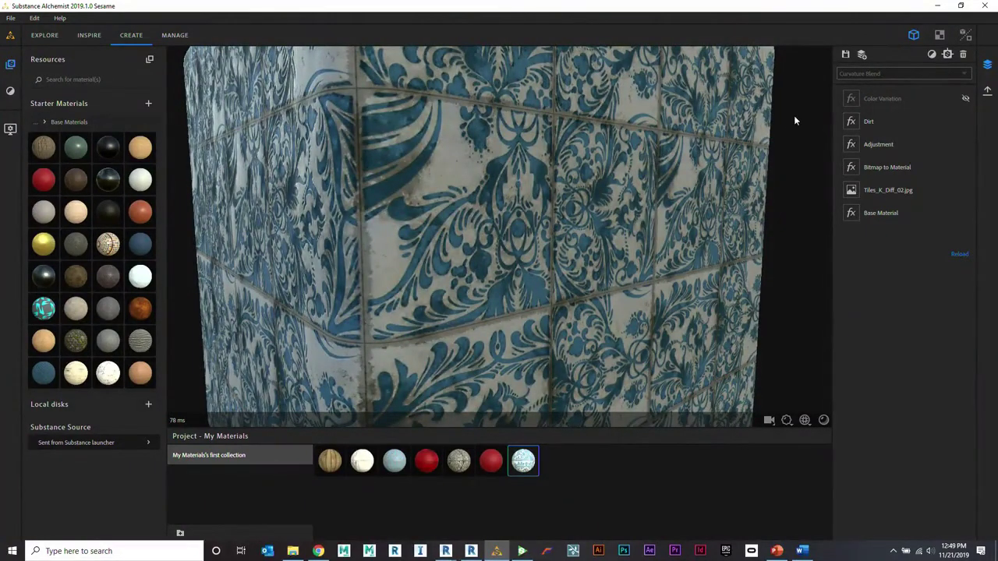
{"action": "left_click", "coordinate": [965, 99]}
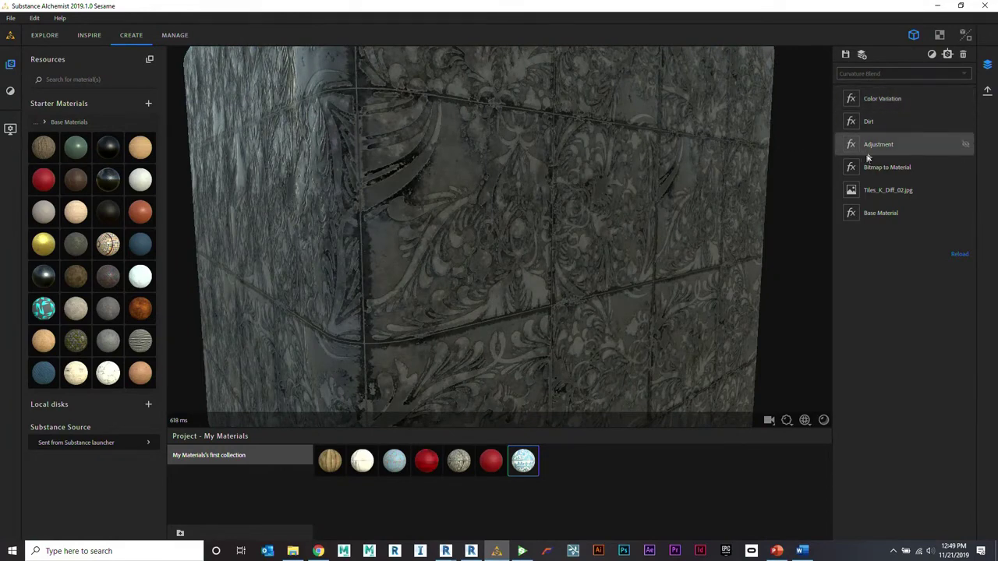
Step: Load the Italian Venice Floor Mosaic Tile material from the project tray
{"action": "left_click", "coordinate": [395, 460]}
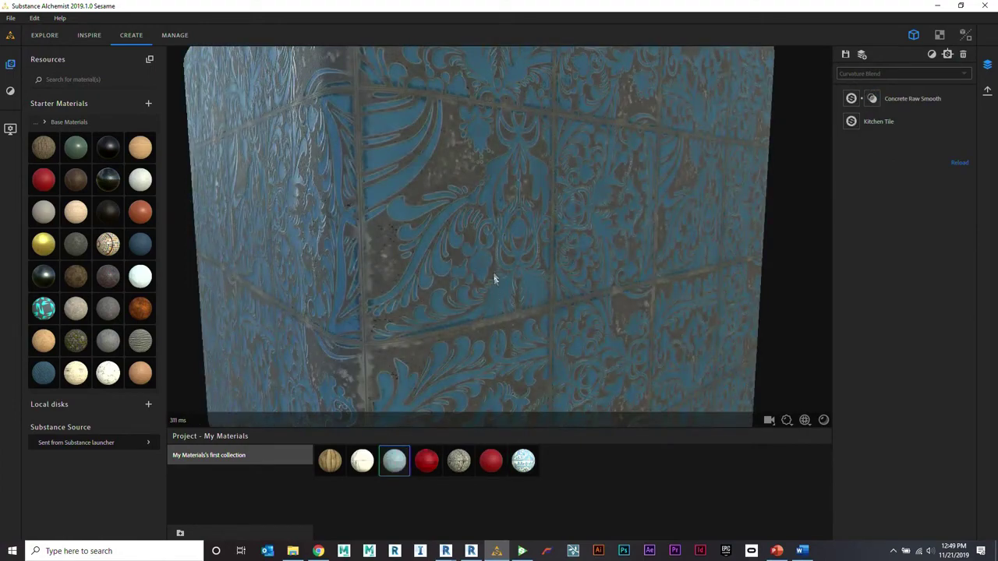
{"action": "scroll", "coordinate": [492, 232], "scroll_direction": "down", "scroll_amount": 5}
{"action": "left_click_drag", "start_coordinate": [490, 240], "coordinate": [486, 280]}
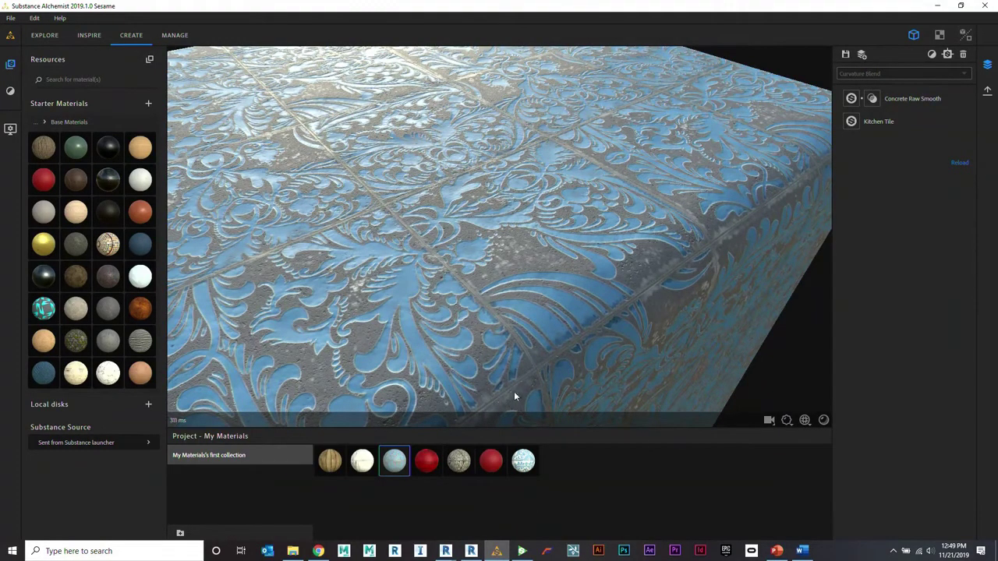
{"action": "left_click", "coordinate": [459, 461]}
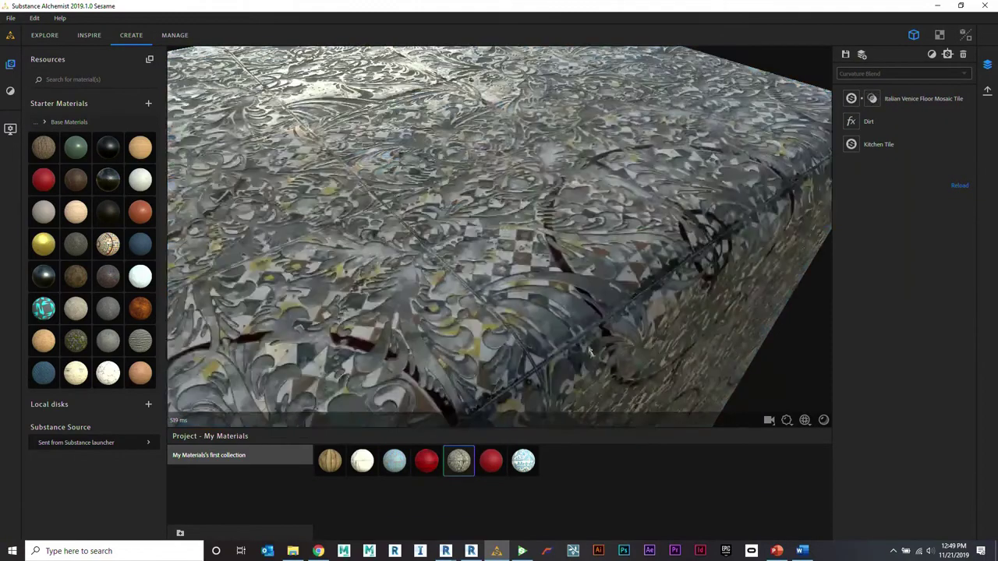
Step: Frame the mosaic tile cube and switch the right panel from Layers to Export
{"action": "key", "text": "f"}
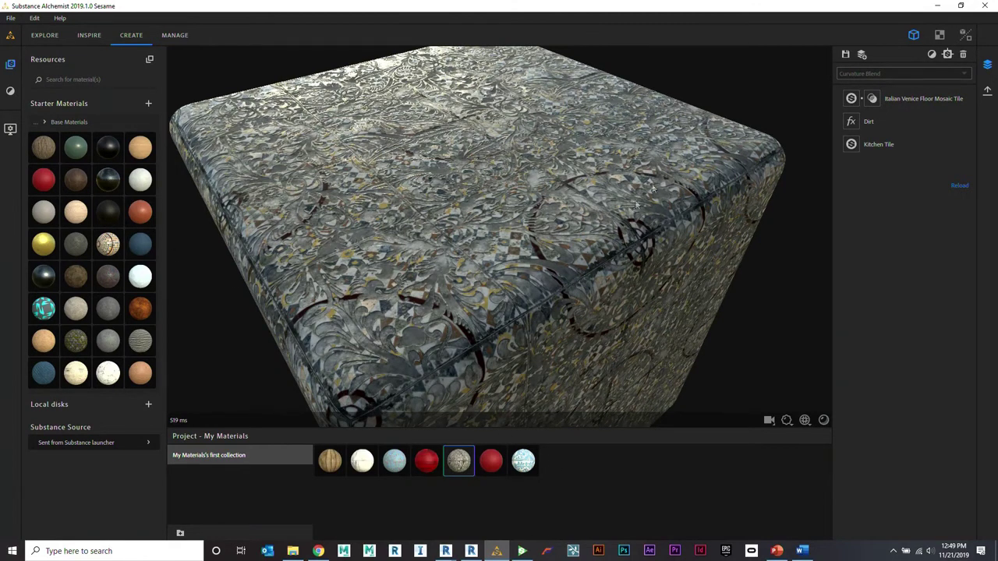
{"action": "left_click", "coordinate": [987, 90]}
{"action": "left_click", "coordinate": [908, 66]}
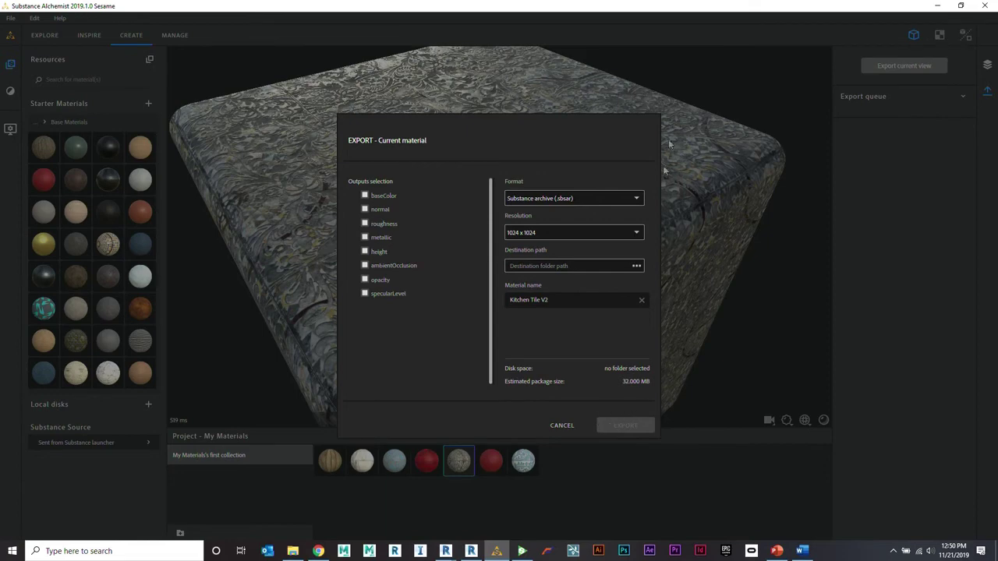
{"action": "left_click", "coordinate": [629, 199]}
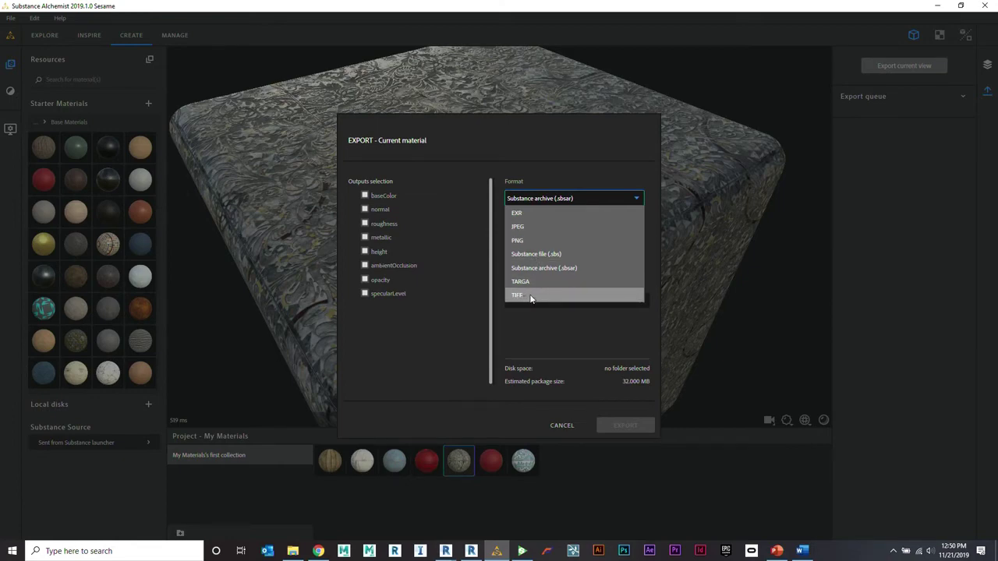
{"action": "left_click", "coordinate": [554, 138]}
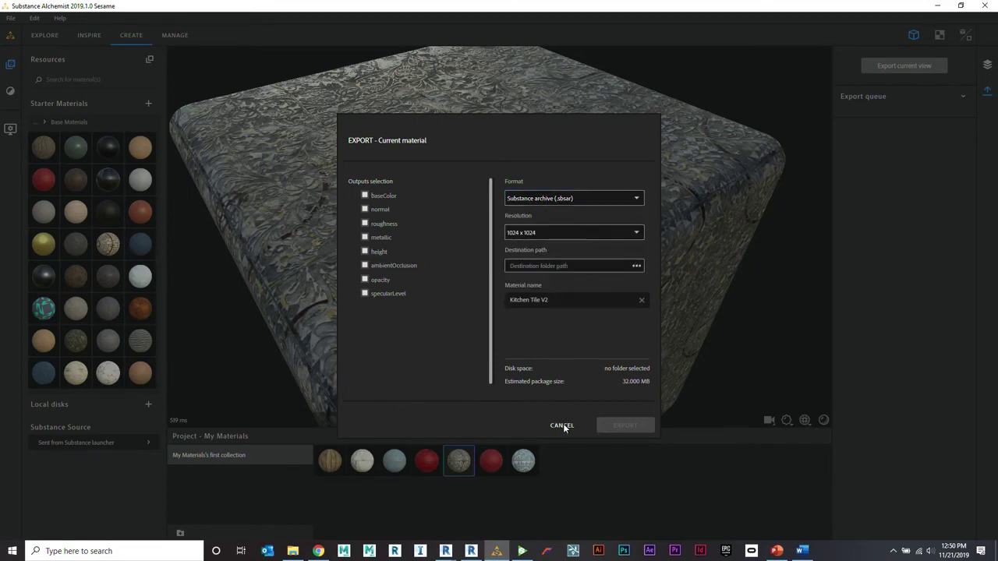
{"action": "left_click", "coordinate": [562, 425]}
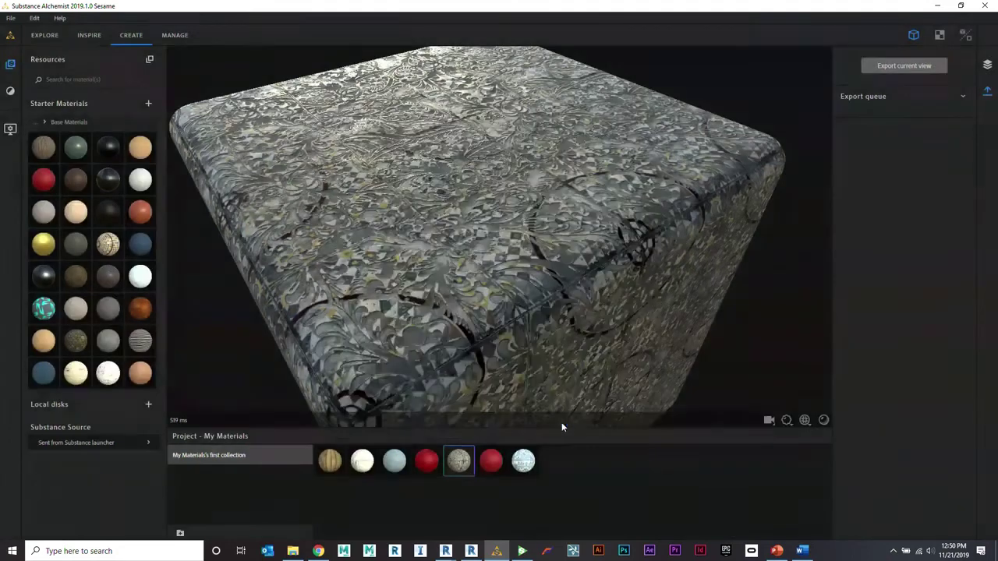
Step: Give the red leather's Stitched Seam Topstitch Amount 60 and Position 0.05, then reload the mosaic material
{"action": "left_click", "coordinate": [491, 462]}
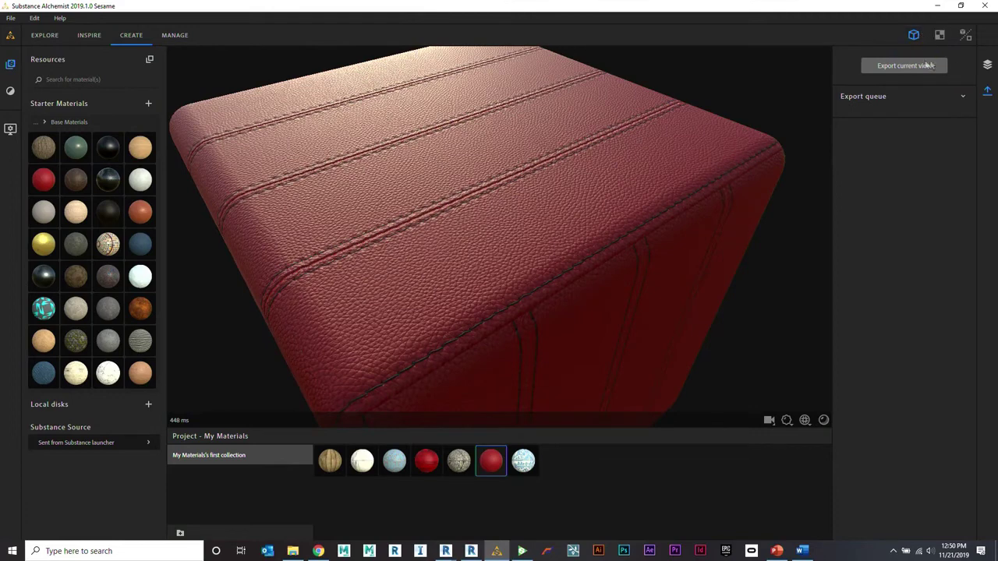
{"action": "left_click", "coordinate": [987, 65]}
{"action": "left_click", "coordinate": [858, 104]}
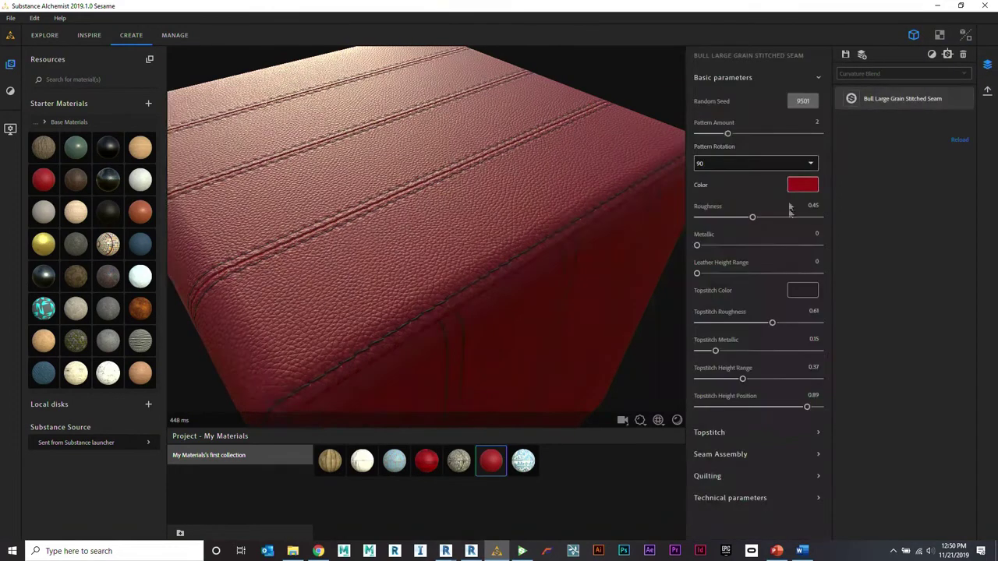
{"action": "left_click", "coordinate": [762, 434]}
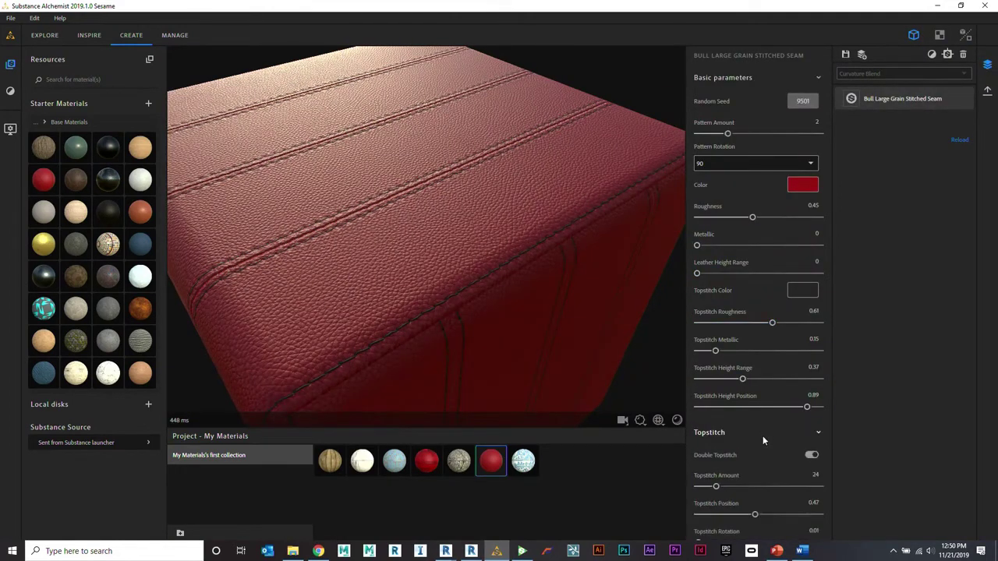
{"action": "left_click_drag", "start_coordinate": [733, 487], "coordinate": [765, 486]}
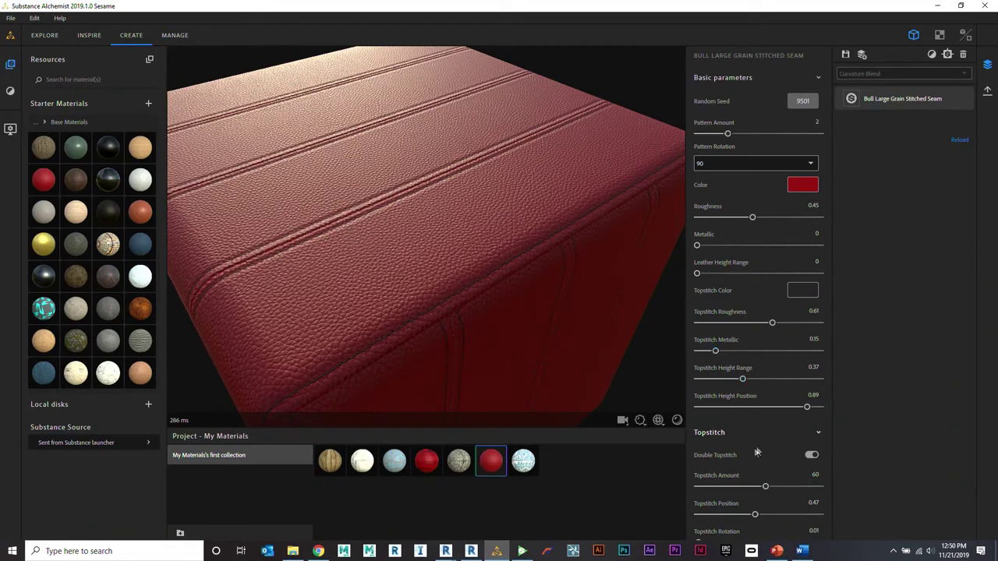
{"action": "scroll", "coordinate": [760, 445], "scroll_direction": "down", "scroll_amount": 3}
{"action": "left_click_drag", "start_coordinate": [755, 396], "coordinate": [702, 397]}
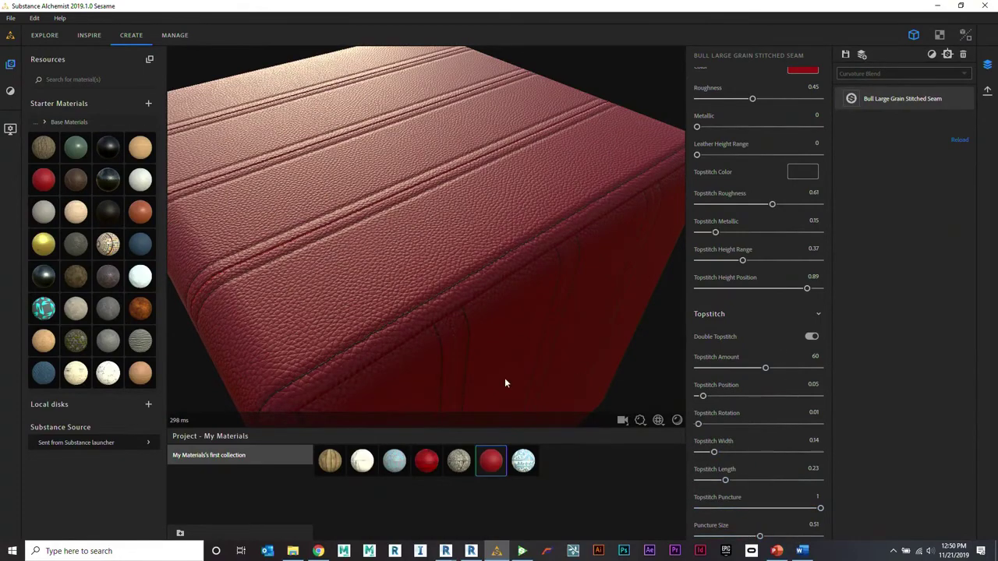
{"action": "left_click", "coordinate": [464, 461]}
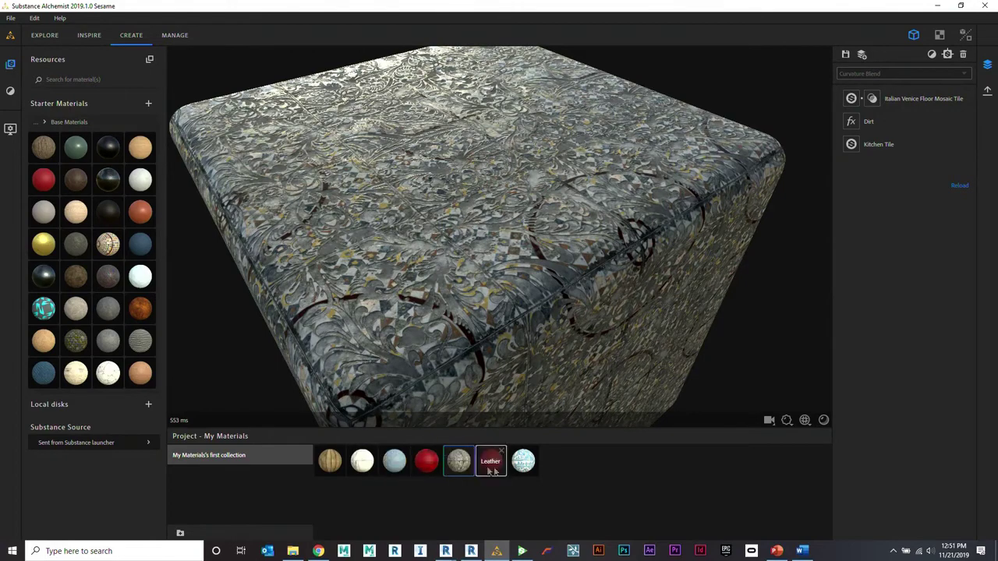
Step: Set the red leather seam's Quilting Type to Tense Quilt, then create a new blank material
{"action": "left_click", "coordinate": [534, 469]}
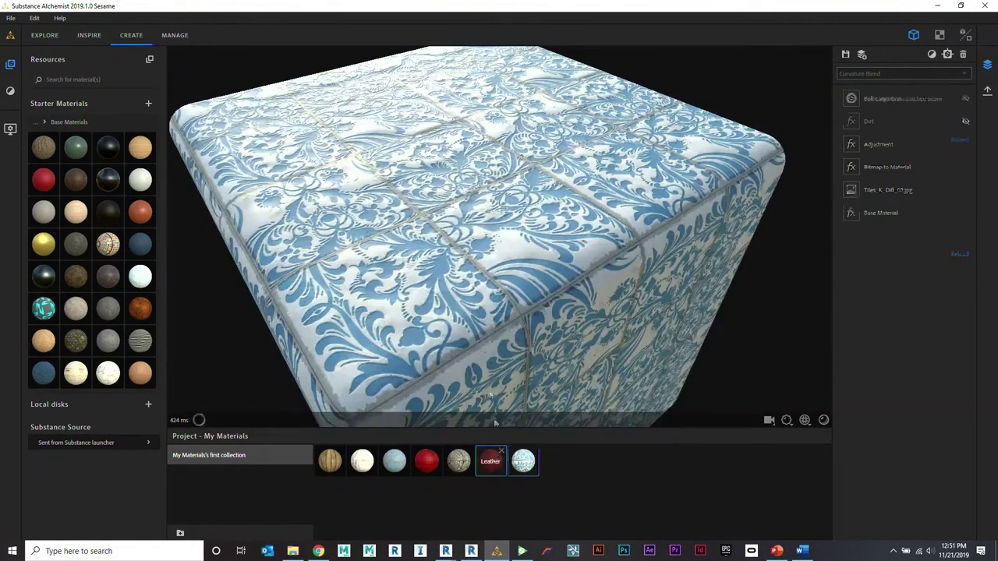
{"action": "left_click", "coordinate": [491, 461]}
{"action": "left_click", "coordinate": [853, 99]}
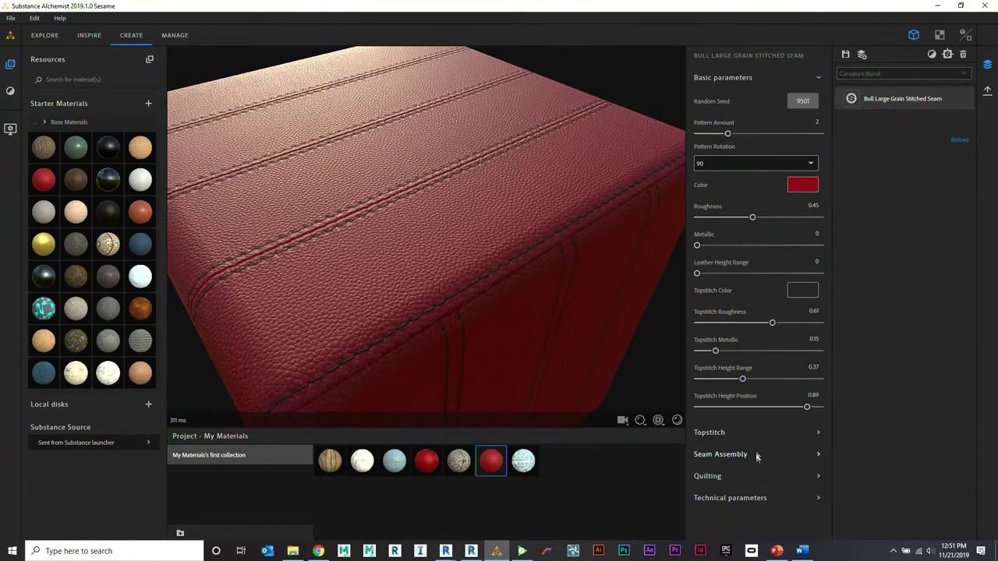
{"action": "left_click", "coordinate": [742, 477]}
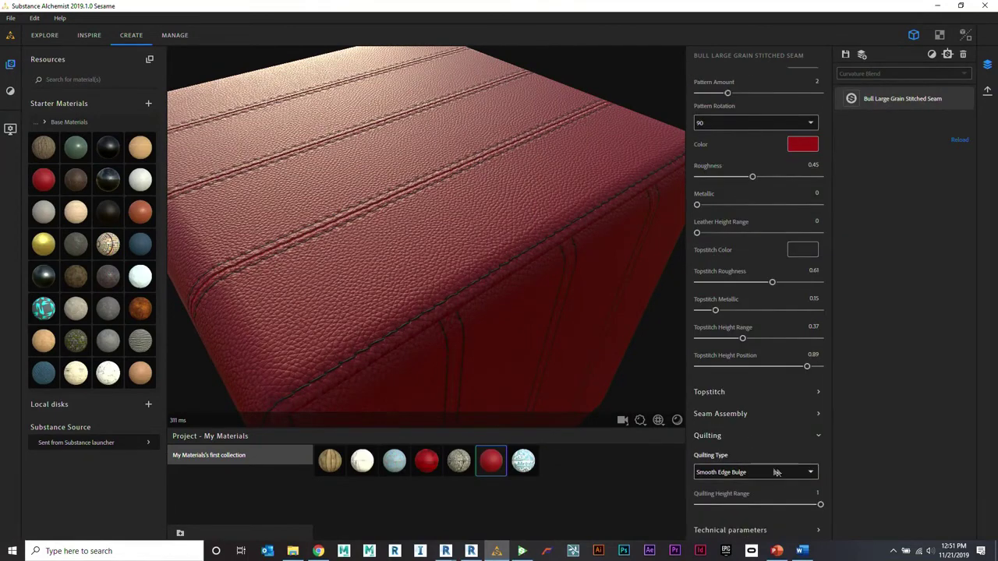
{"action": "left_click", "coordinate": [750, 472]}
{"action": "left_click", "coordinate": [737, 417]}
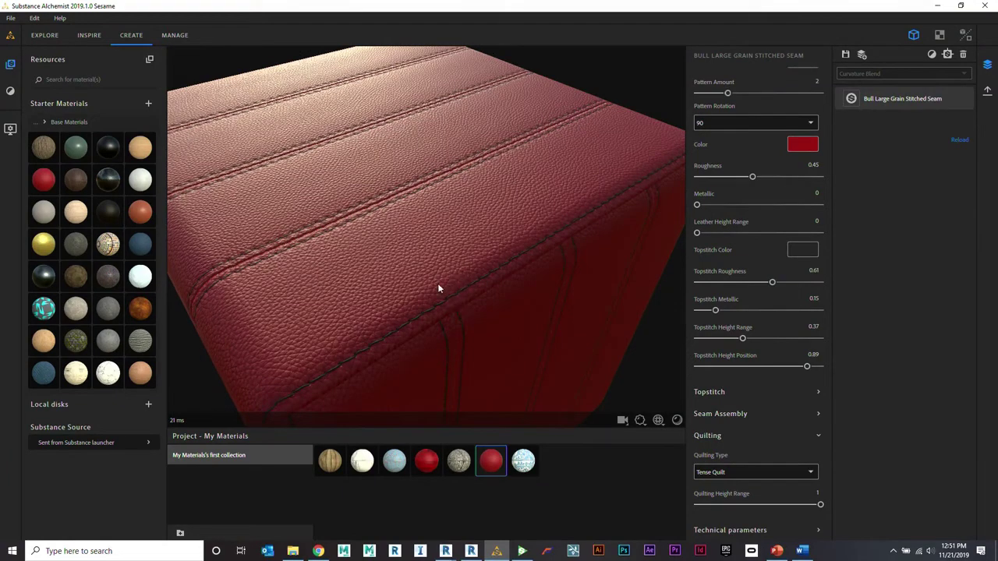
{"action": "left_click", "coordinate": [861, 56]}
{"action": "left_click", "coordinate": [590, 318]}
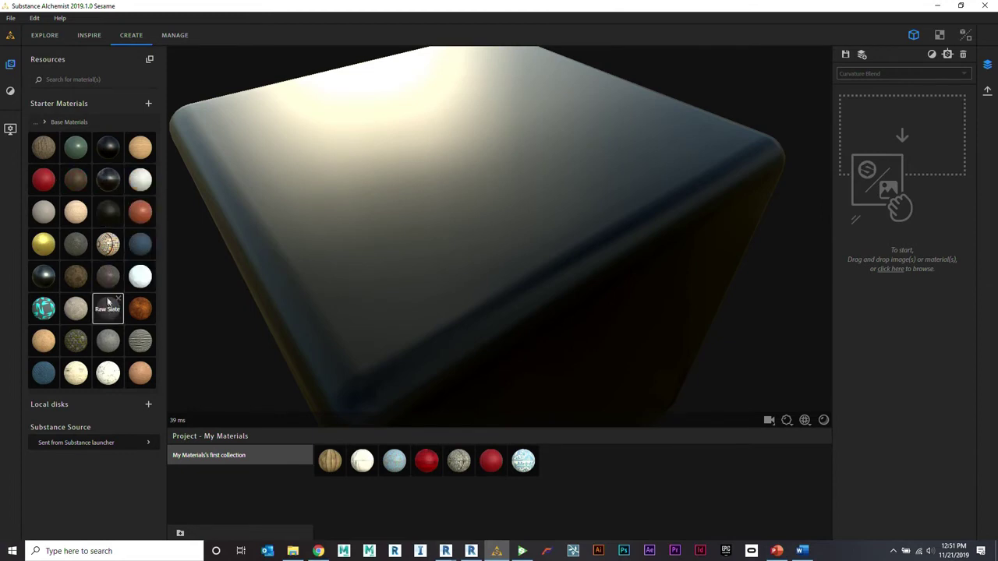
Step: Use Raw Slate as the new material's base and add a Pavement Pattern filter on top
{"action": "left_click_drag", "start_coordinate": [110, 318], "coordinate": [425, 228]}
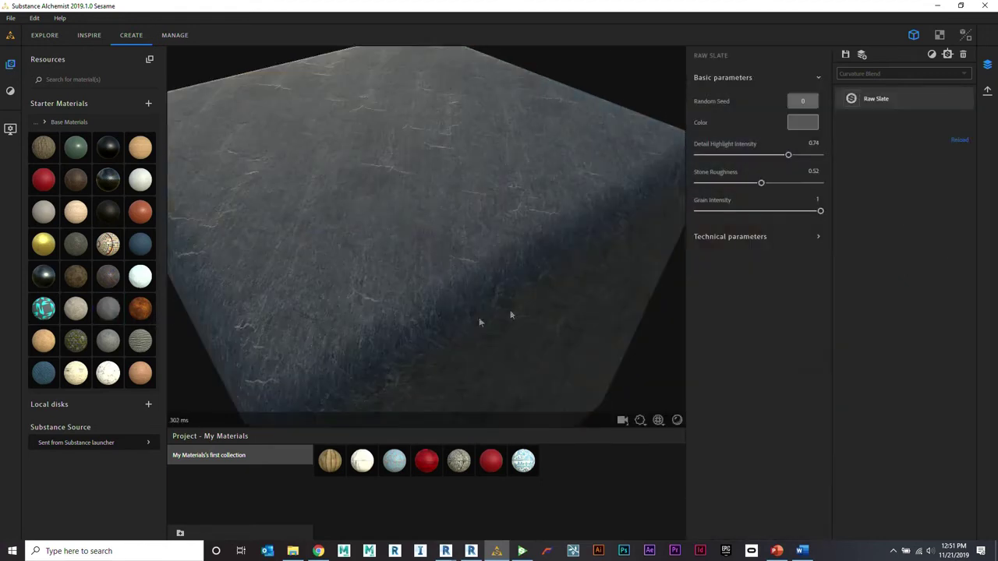
{"action": "left_click", "coordinate": [933, 55]}
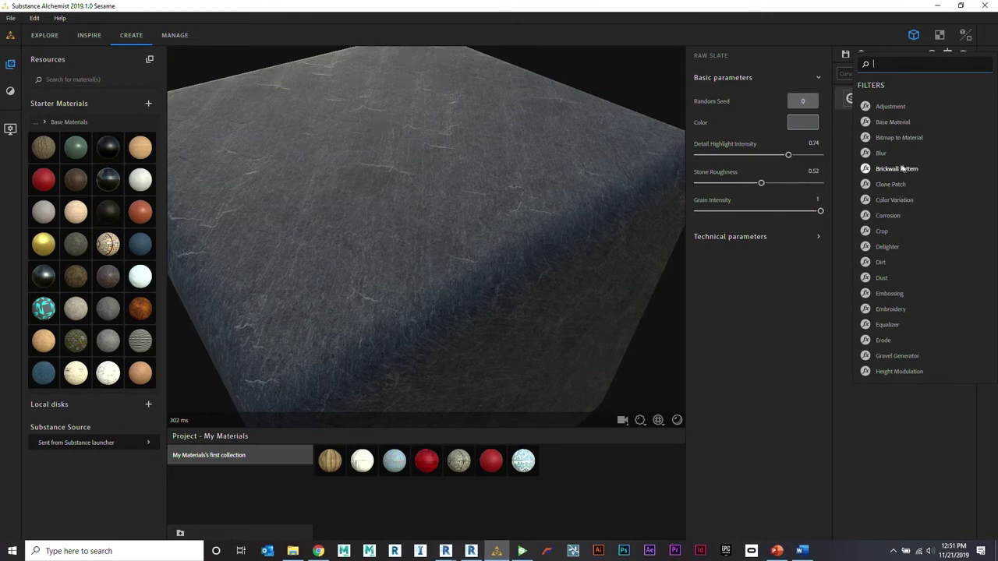
{"action": "scroll", "coordinate": [925, 226], "scroll_direction": "down", "scroll_amount": 5}
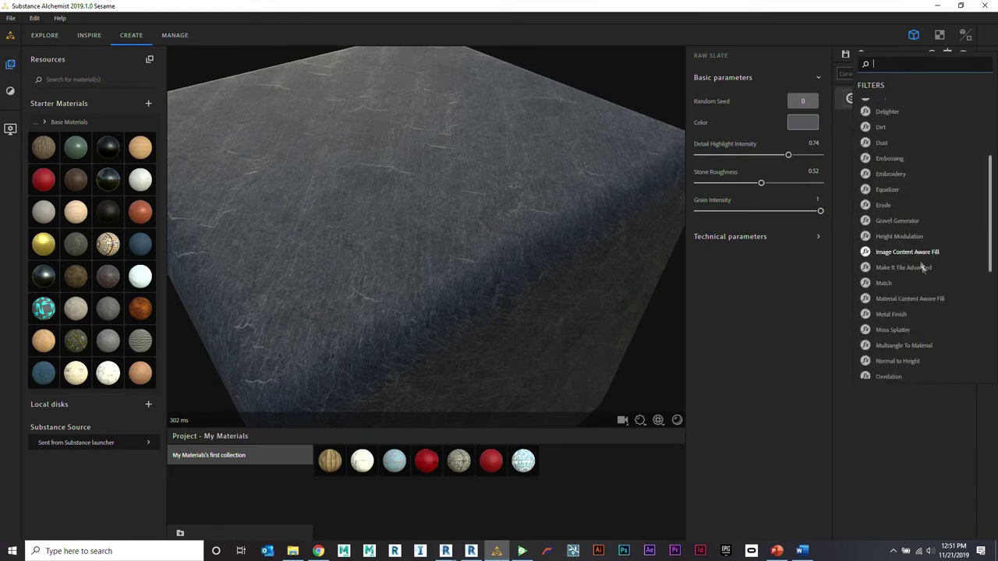
{"action": "scroll", "coordinate": [925, 286], "scroll_direction": "down", "scroll_amount": 3}
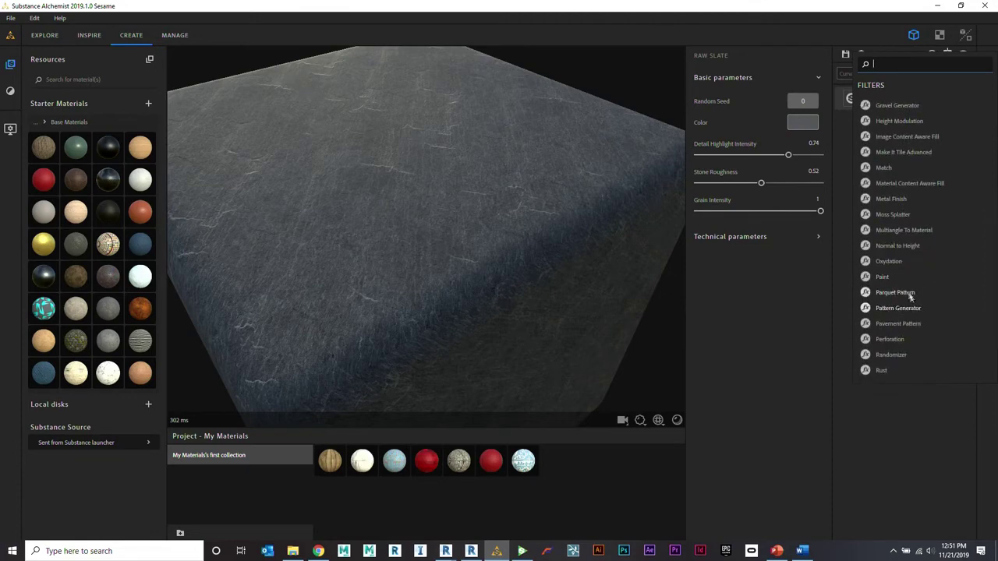
{"action": "left_click", "coordinate": [910, 323]}
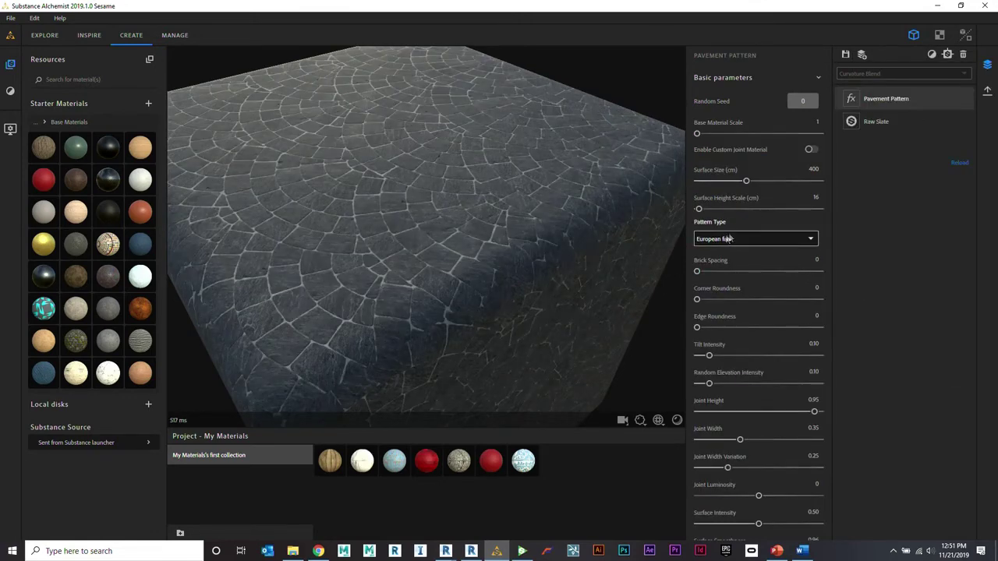
Step: Set the Pavement Pattern's Brick Spacing to 0.35 and Corner Roundness to 0.33
{"action": "left_click_drag", "start_coordinate": [697, 272], "coordinate": [739, 272]}
{"action": "left_click_drag", "start_coordinate": [698, 301], "coordinate": [739, 303]}
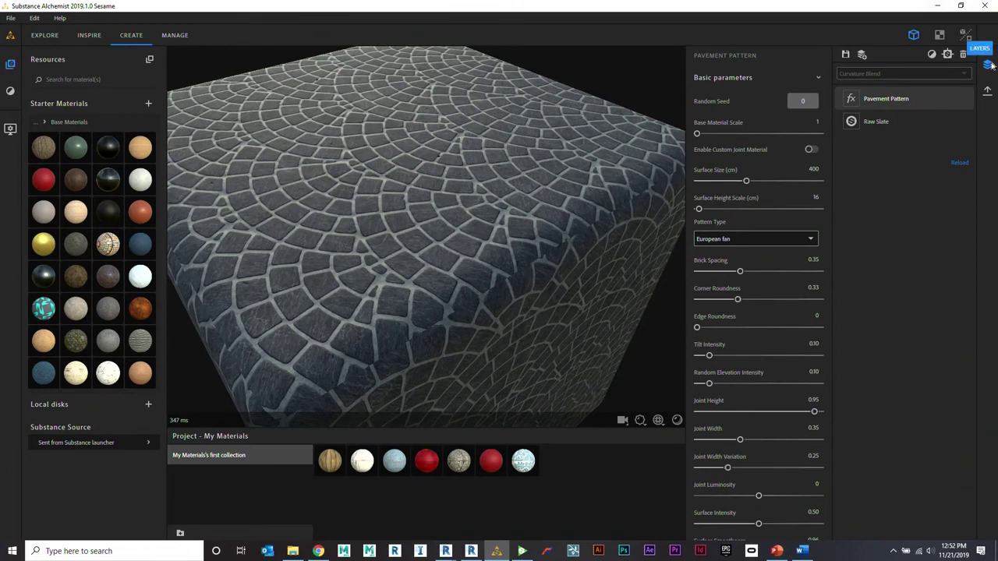
Step: Bring up Export current view, review the Format list including JPEG, then cancel without exporting
{"action": "left_click", "coordinate": [987, 91]}
{"action": "left_click", "coordinate": [854, 66]}
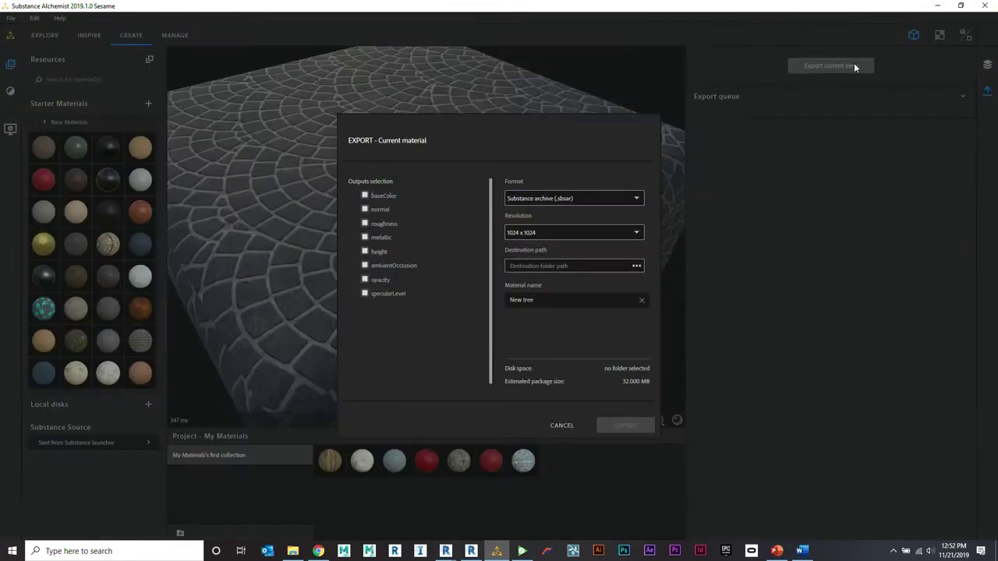
{"action": "left_click", "coordinate": [601, 198]}
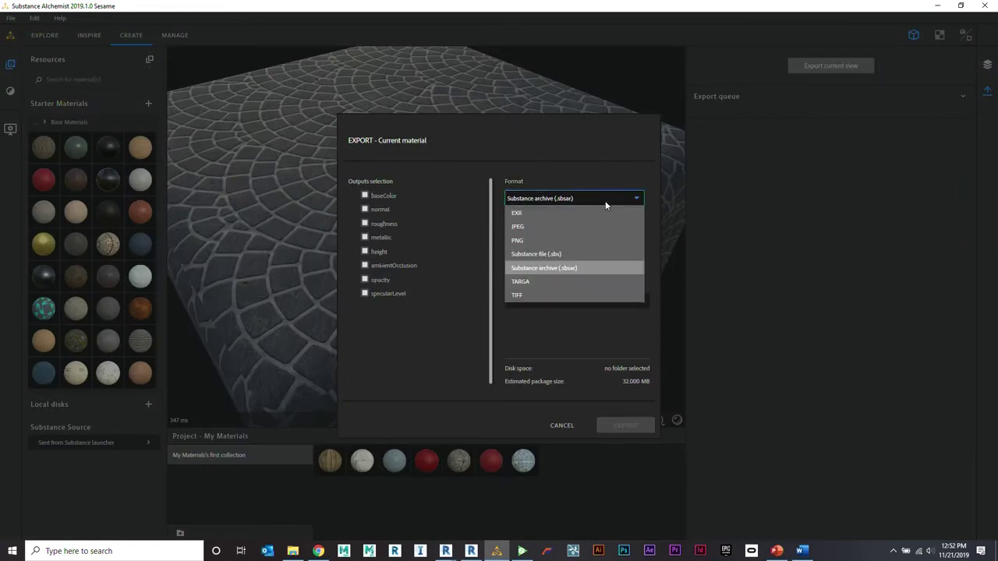
{"action": "left_click", "coordinate": [575, 227]}
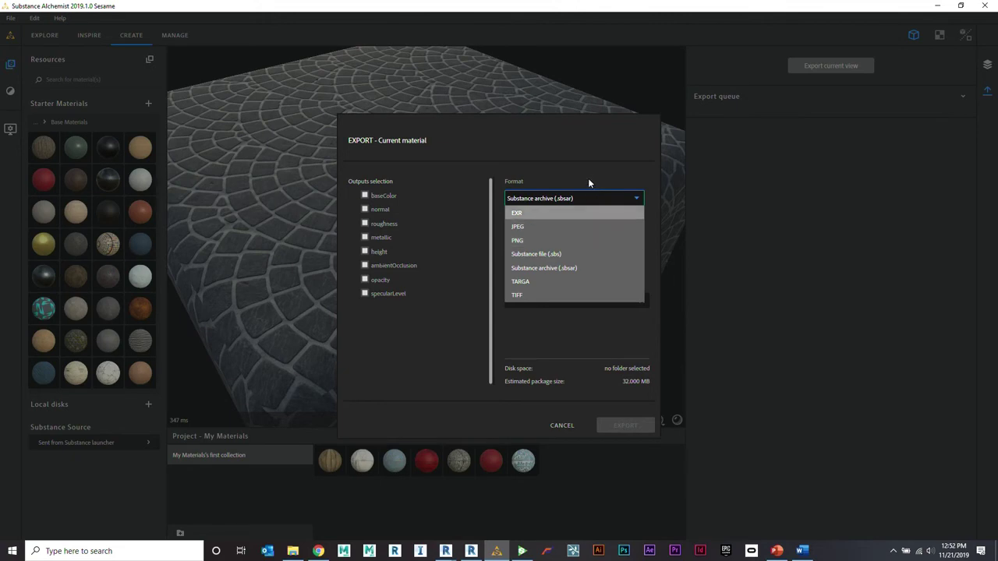
{"action": "left_click", "coordinate": [562, 424]}
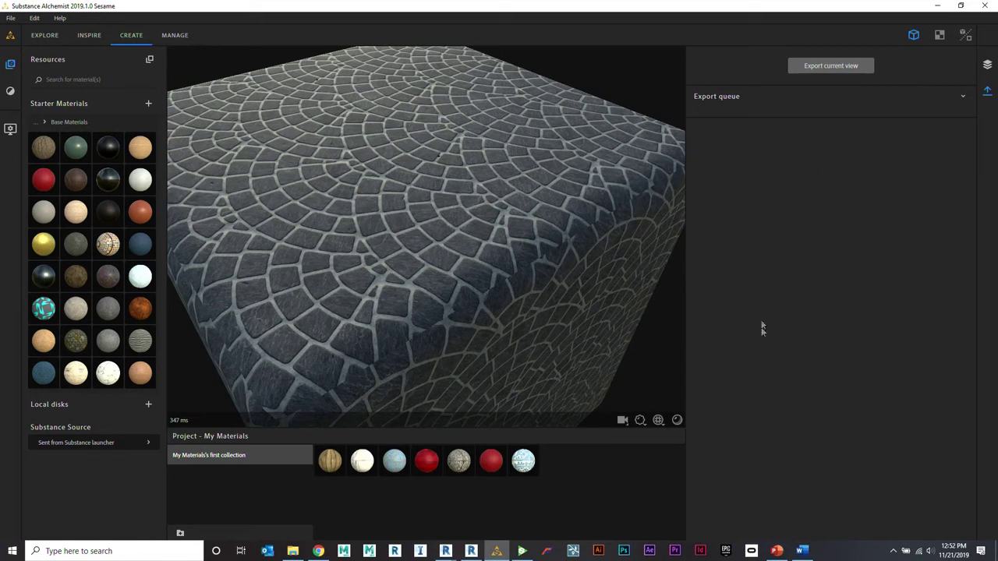
{"action": "mouse_move", "coordinate": [776, 550]}
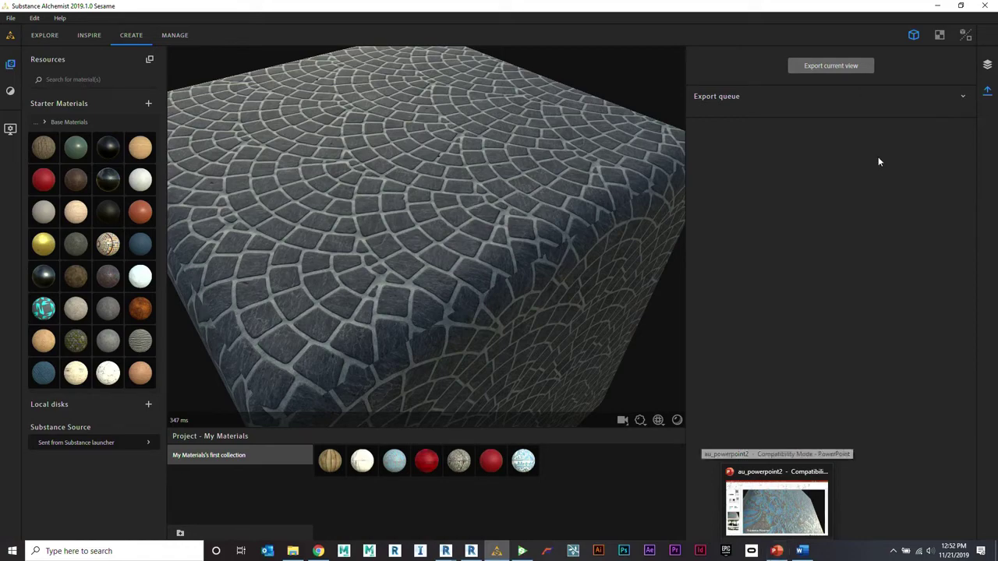
Step: Minimize Substance Alchemist, Substance Player and PowerPoint, and open File Explorer as a floating window
{"action": "left_click", "coordinate": [938, 6]}
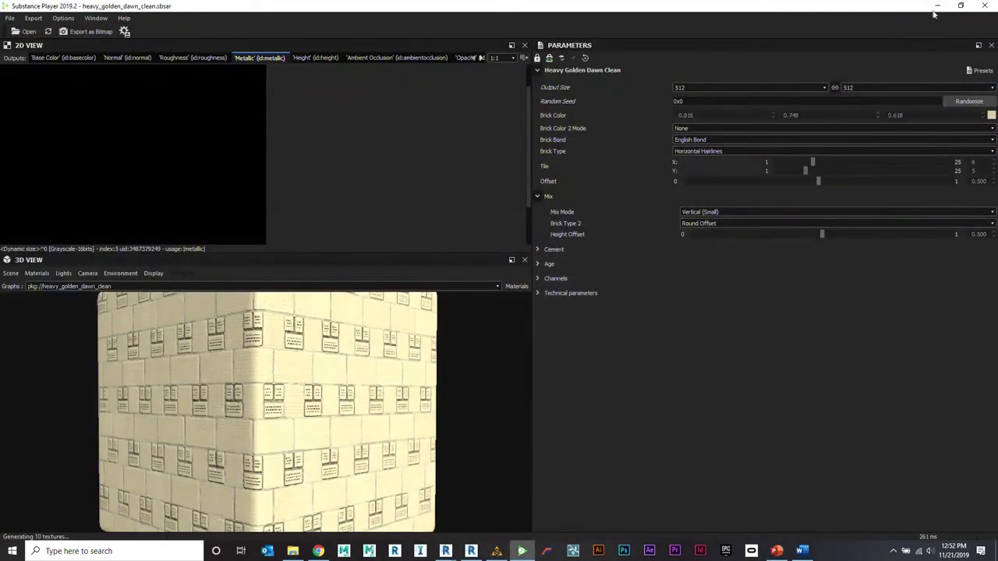
{"action": "left_click", "coordinate": [937, 5]}
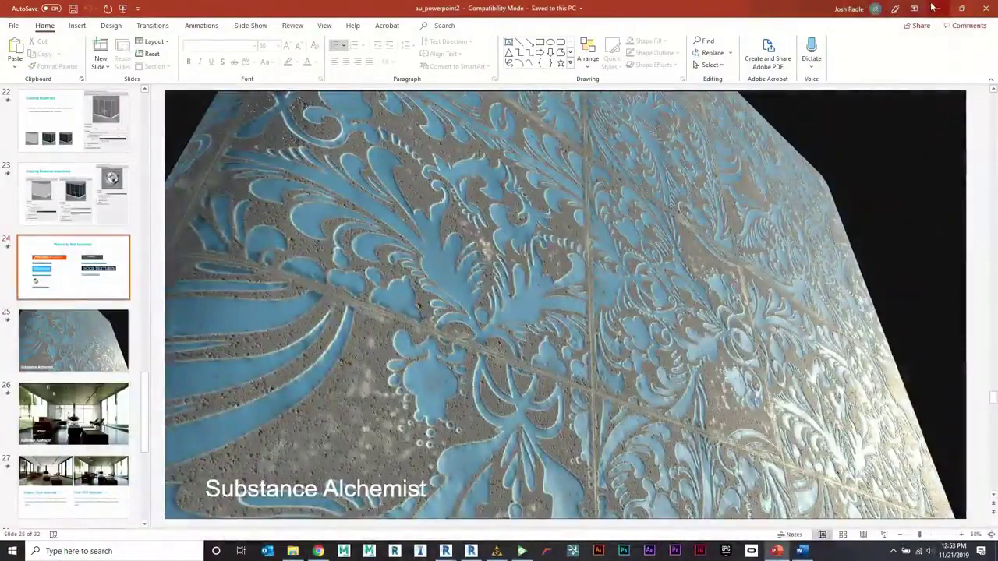
{"action": "left_click", "coordinate": [932, 6]}
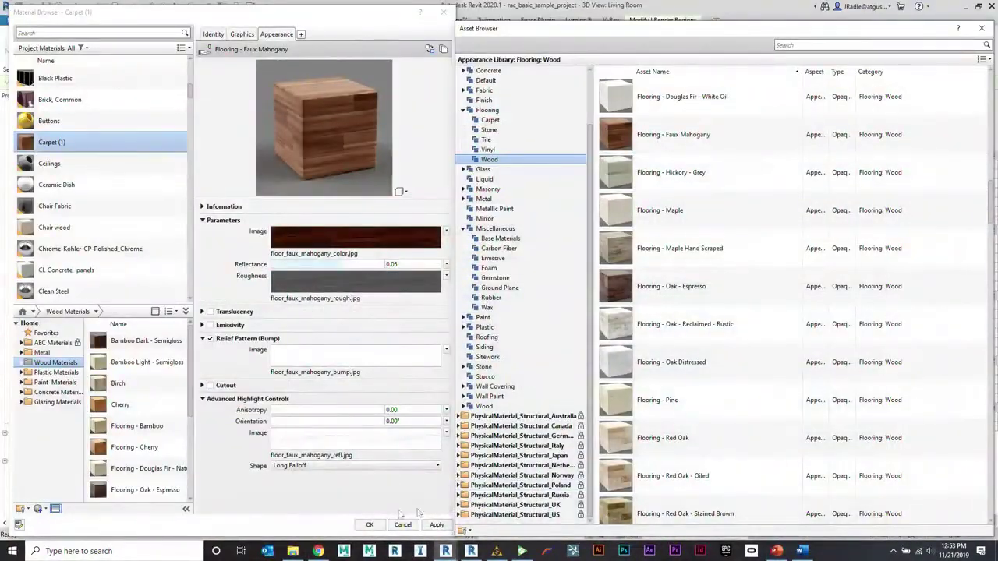
{"action": "left_click", "coordinate": [293, 551]}
{"action": "left_click_drag", "start_coordinate": [435, 25], "coordinate": [693, 64]}
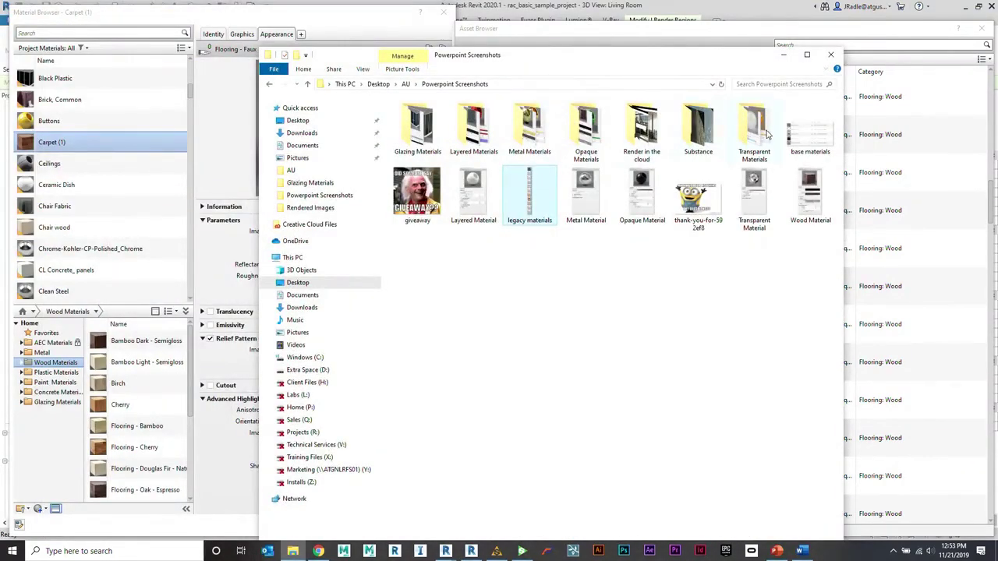
Step: Go to the AU Textures folder, browse its texture maps, and move the window beside the material editor
{"action": "left_click", "coordinate": [405, 84]}
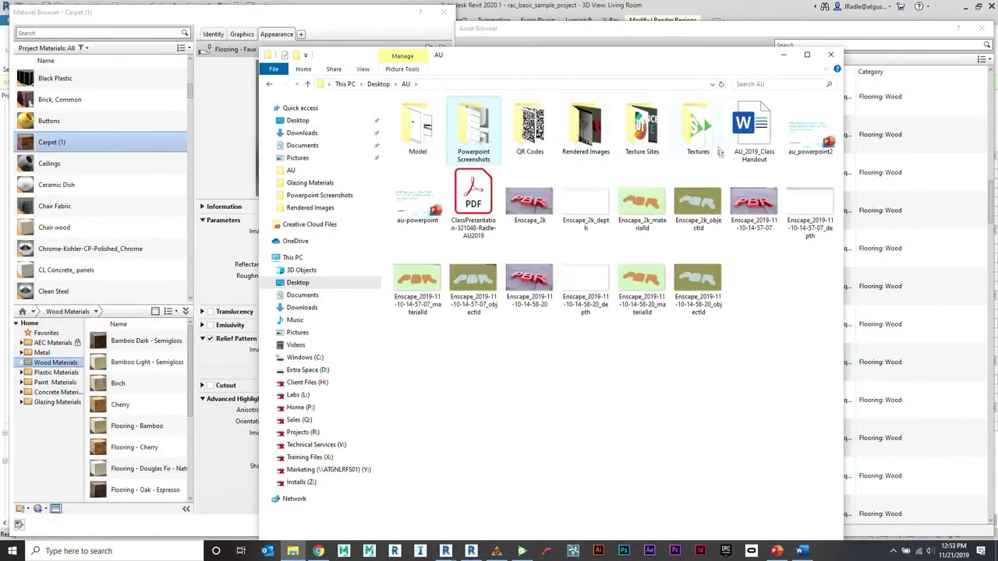
{"action": "double_click", "coordinate": [686, 148]}
{"action": "scroll", "coordinate": [694, 206], "scroll_direction": "down", "scroll_amount": 10}
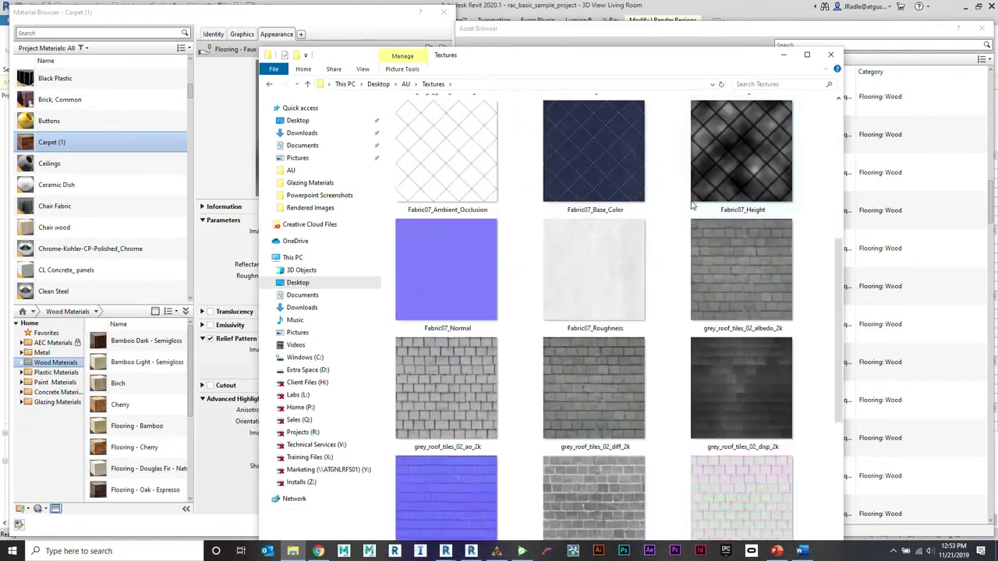
{"action": "scroll", "coordinate": [592, 171], "scroll_direction": "up", "scroll_amount": 3}
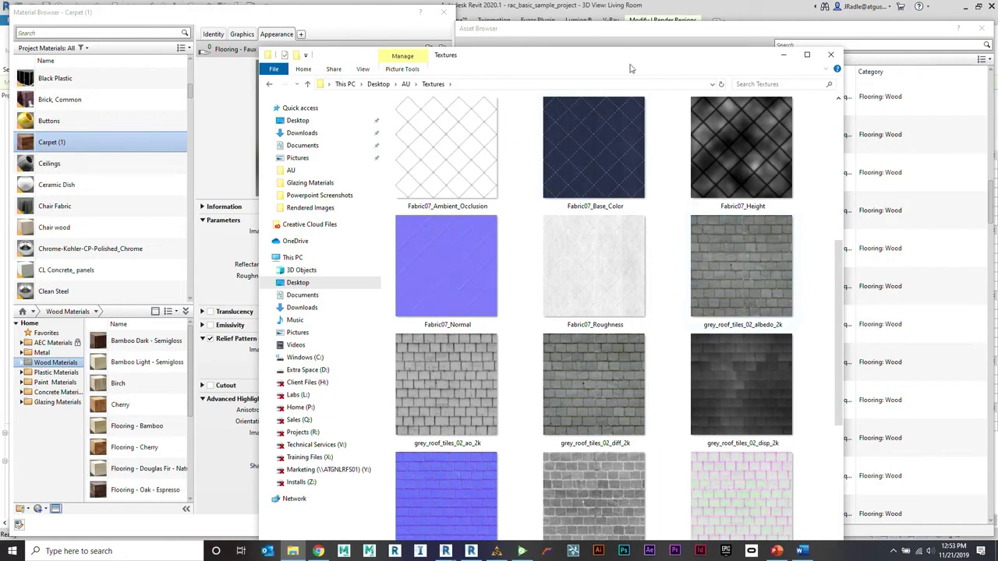
{"action": "left_click_drag", "start_coordinate": [664, 64], "coordinate": [812, 43]}
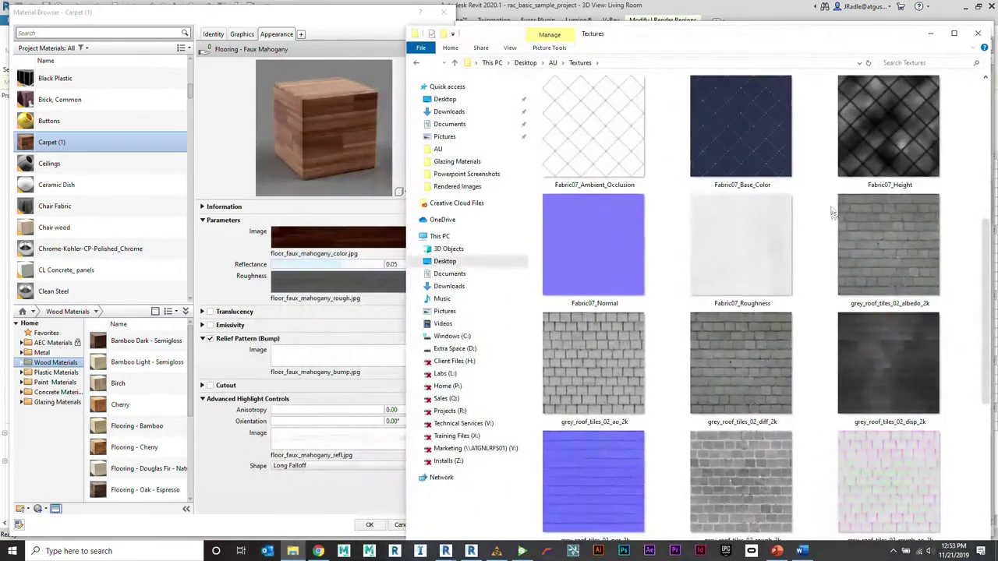
Step: Load the grey_roof_tiles_02 albedo map into the colour Image slot and close the asset library
{"action": "left_click_drag", "start_coordinate": [878, 245], "coordinate": [381, 248]}
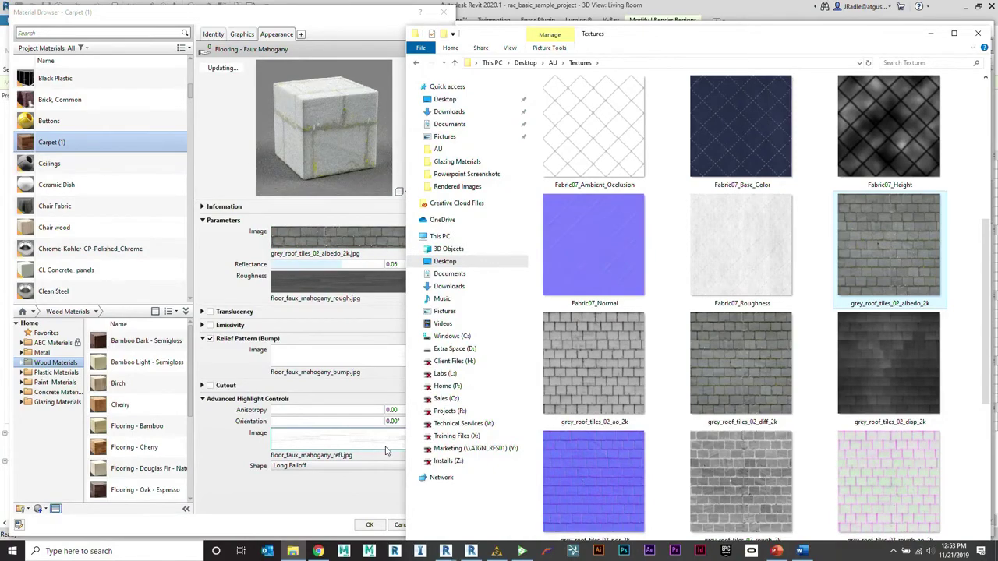
{"action": "left_click", "coordinate": [334, 255]}
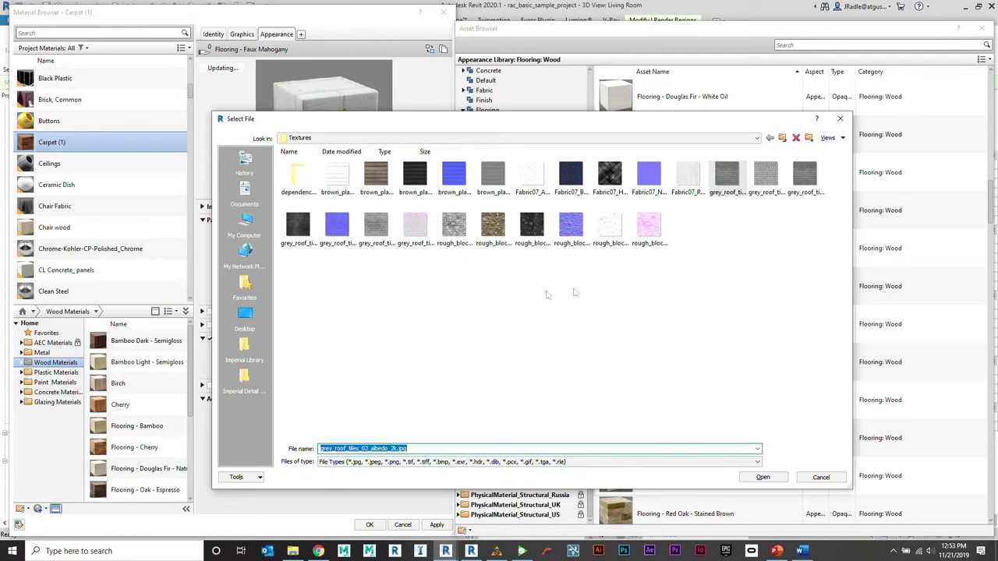
{"action": "left_click", "coordinate": [839, 118]}
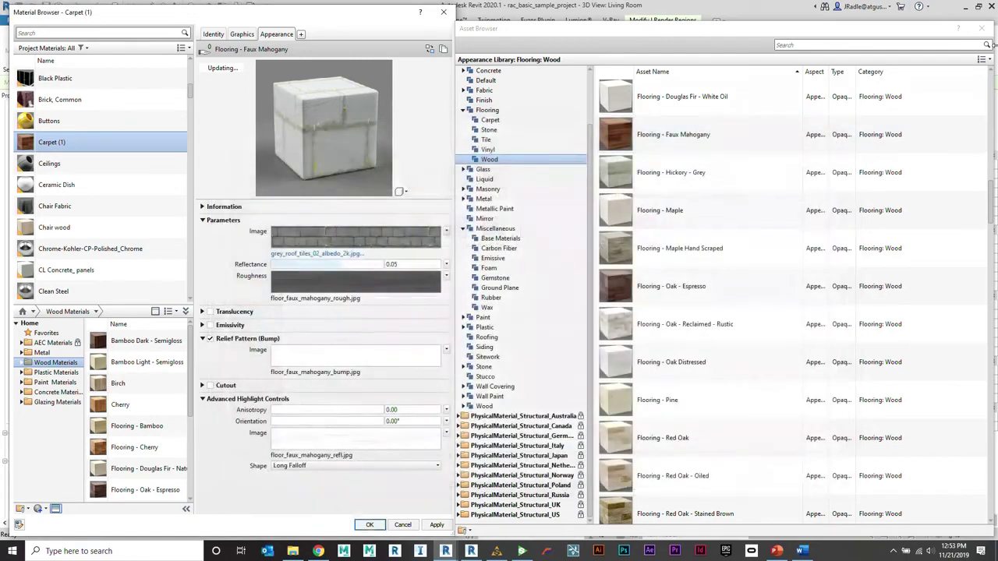
{"action": "left_click", "coordinate": [980, 28]}
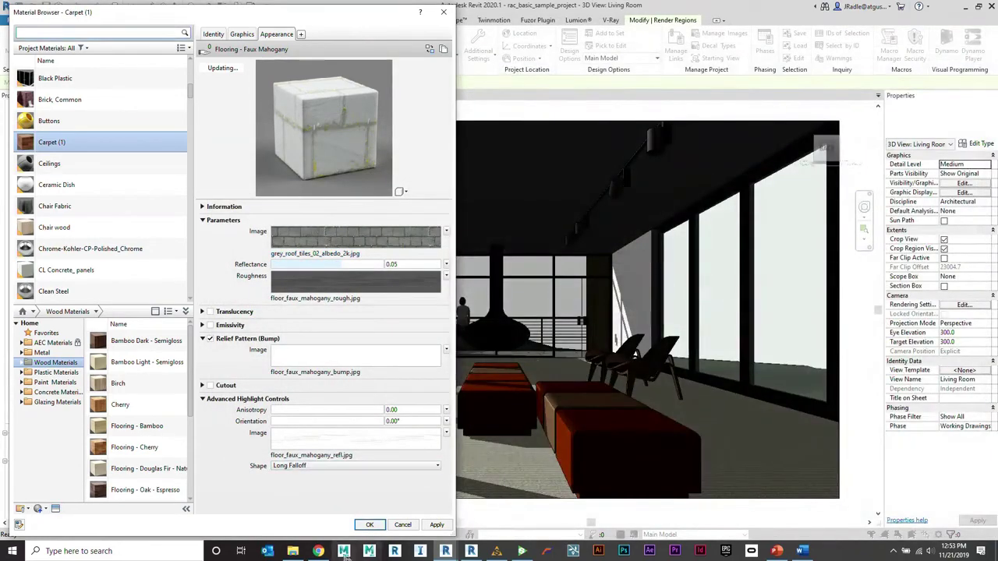
Step: Assign the ao, rough and nor maps to the Highlight Image, Roughness and bump slots
{"action": "left_click", "coordinate": [292, 551]}
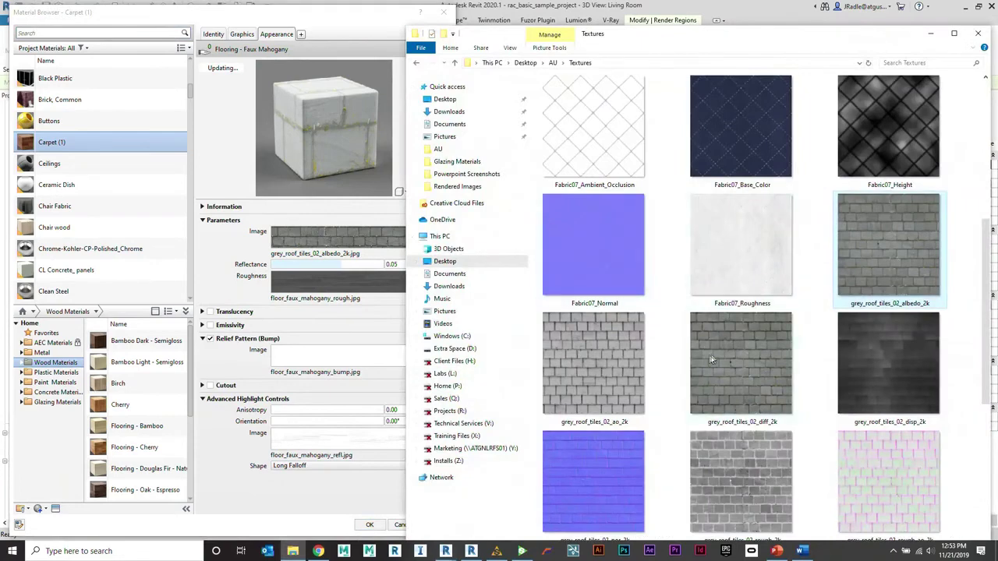
{"action": "left_click", "coordinate": [598, 381]}
{"action": "left_click_drag", "start_coordinate": [620, 371], "coordinate": [338, 441]}
{"action": "scroll", "coordinate": [754, 279], "scroll_direction": "down", "scroll_amount": 5}
{"action": "left_click_drag", "start_coordinate": [736, 199], "coordinate": [335, 281]}
{"action": "left_click_drag", "start_coordinate": [594, 186], "coordinate": [380, 359]}
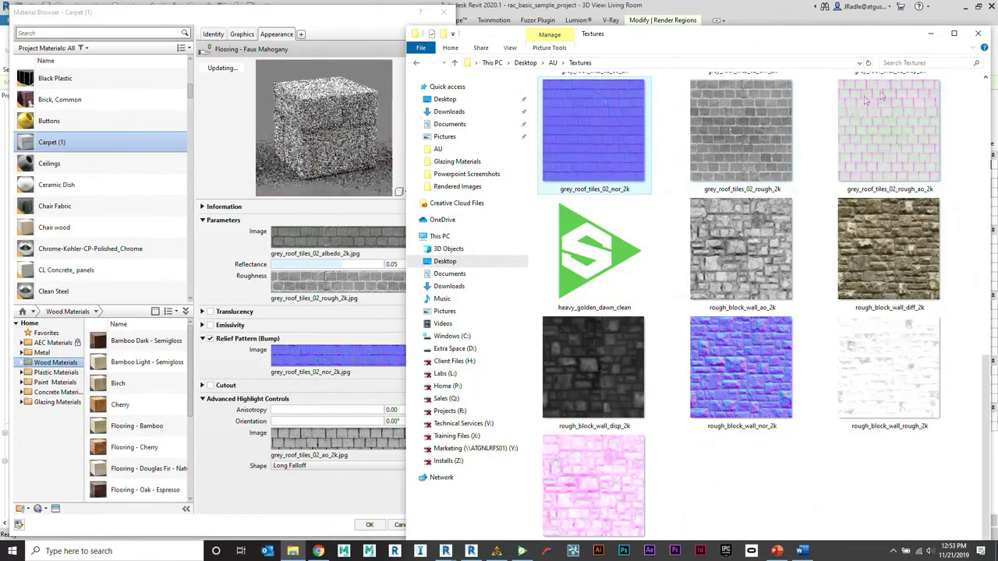
{"action": "left_click", "coordinate": [366, 338]}
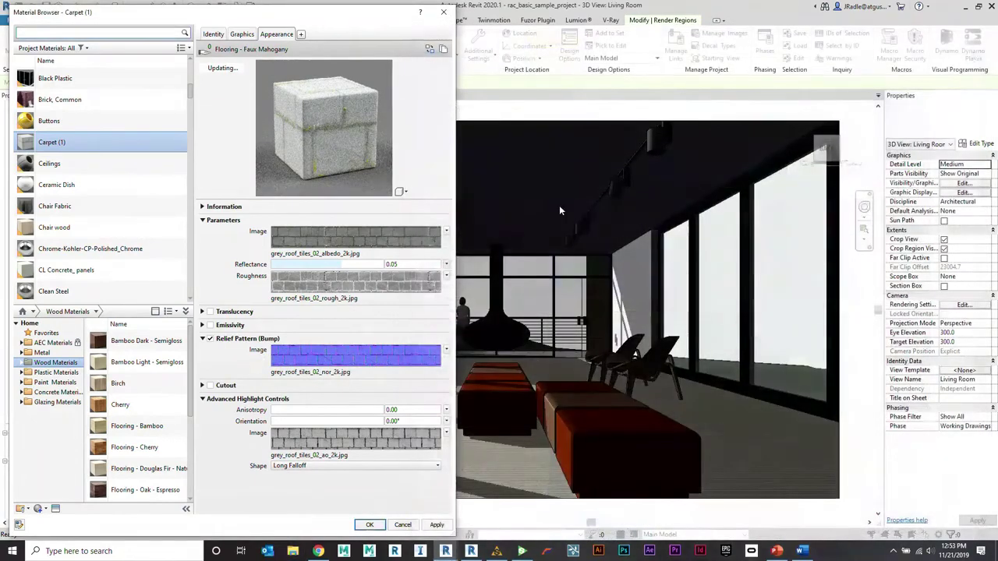
{"action": "left_click", "coordinate": [363, 360]}
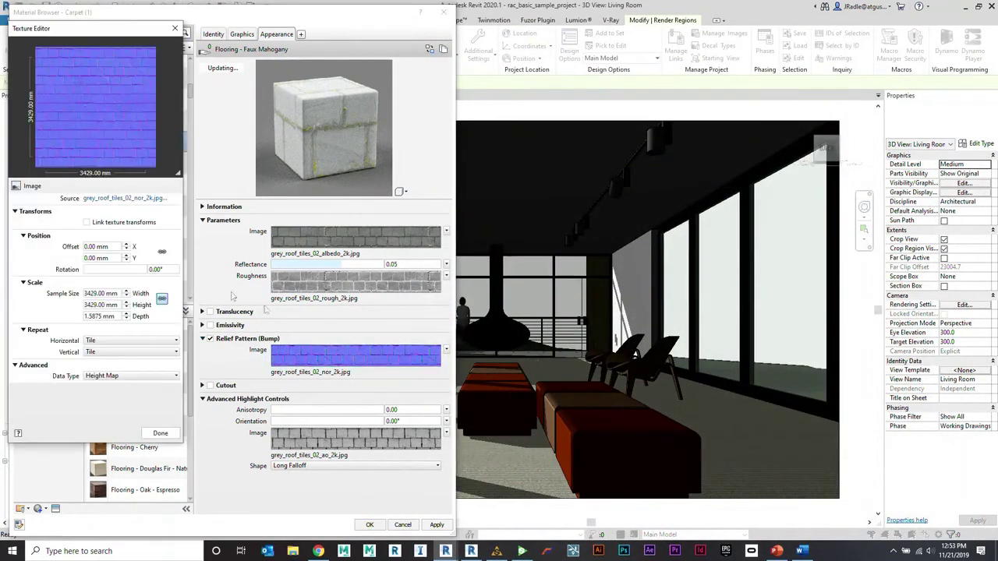
Step: Set the bump image's Data Type to Normal Map and close its Texture Editor
{"action": "left_click", "coordinate": [128, 376]}
{"action": "left_click", "coordinate": [135, 396]}
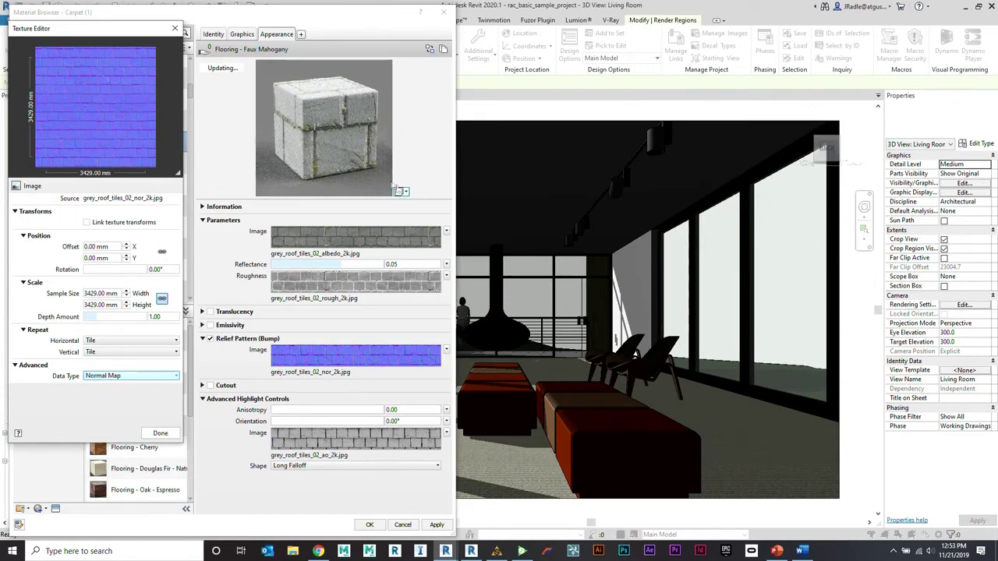
{"action": "left_click", "coordinate": [163, 435]}
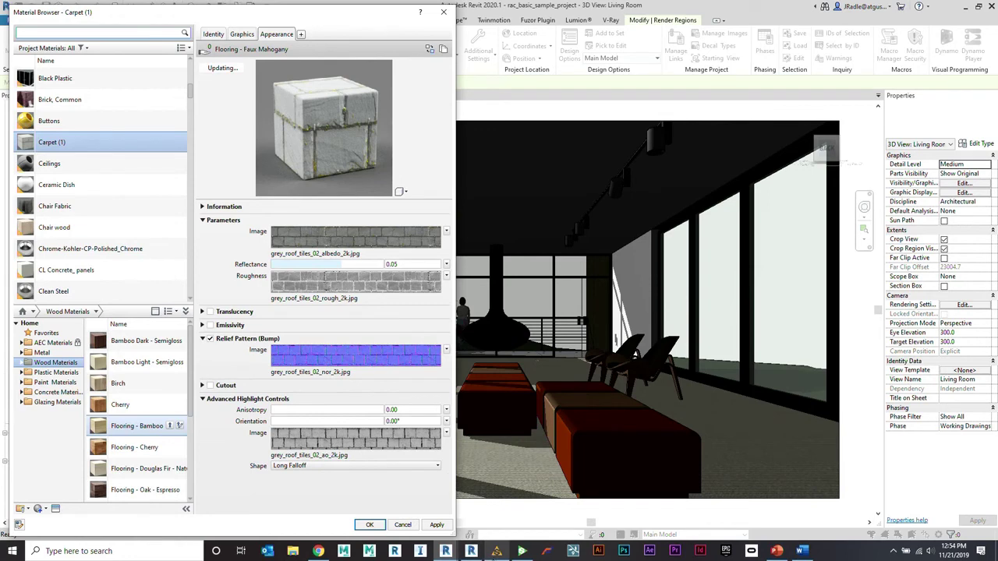
{"action": "mouse_move", "coordinate": [497, 551]}
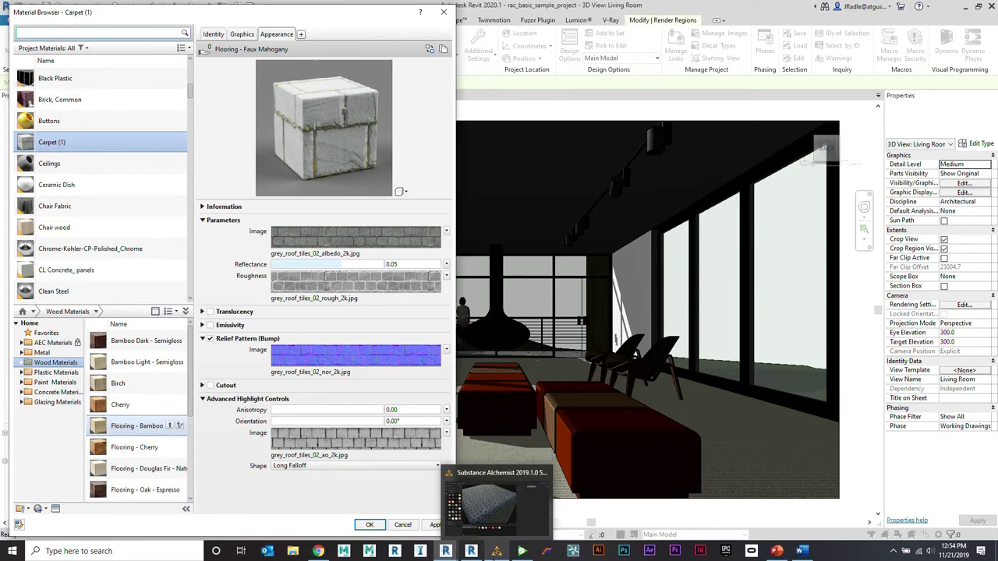
Step: In the roughness map's Texture Editor, toggle Invert Image on and back off
{"action": "left_click", "coordinate": [335, 282]}
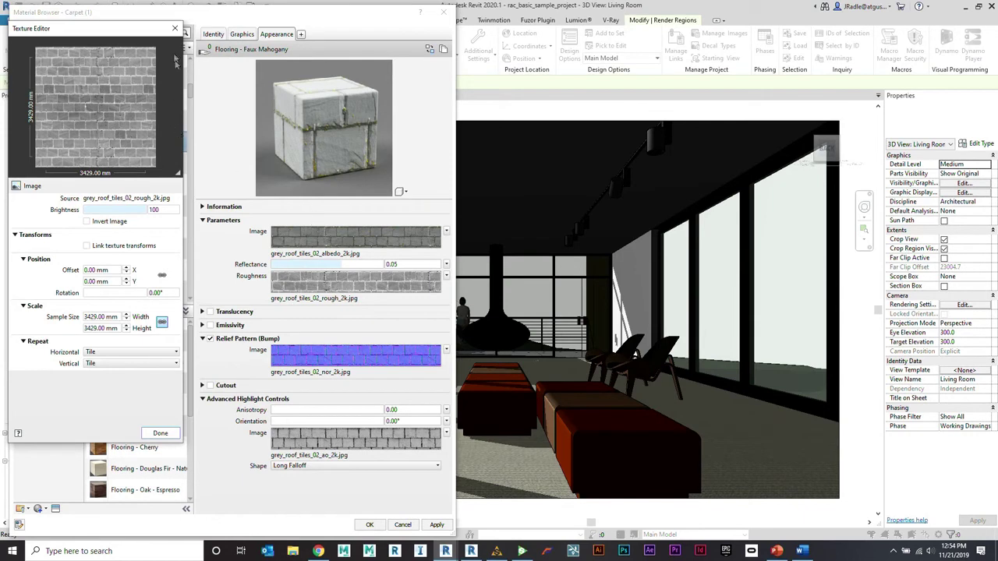
{"action": "left_click", "coordinate": [111, 223]}
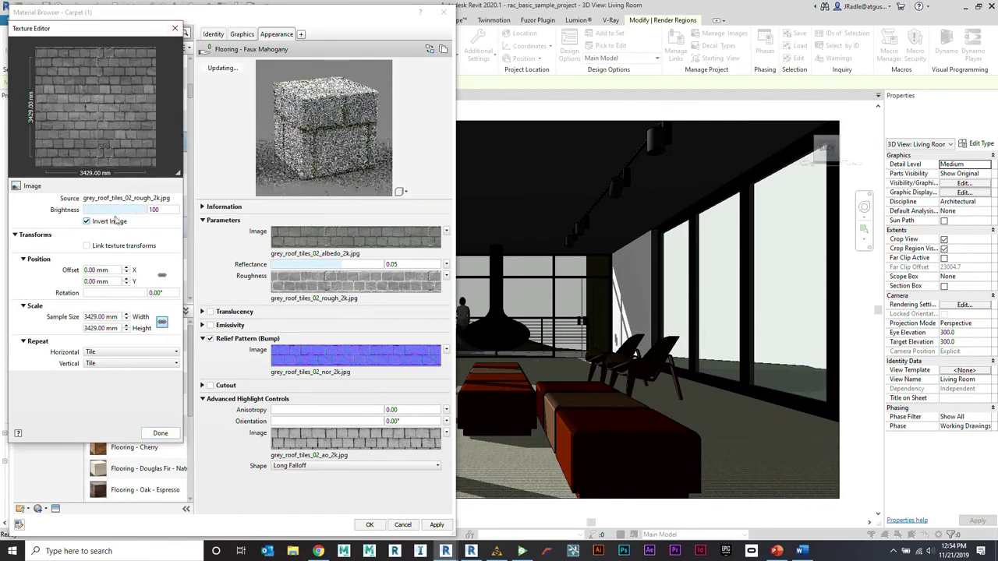
{"action": "left_click", "coordinate": [109, 222]}
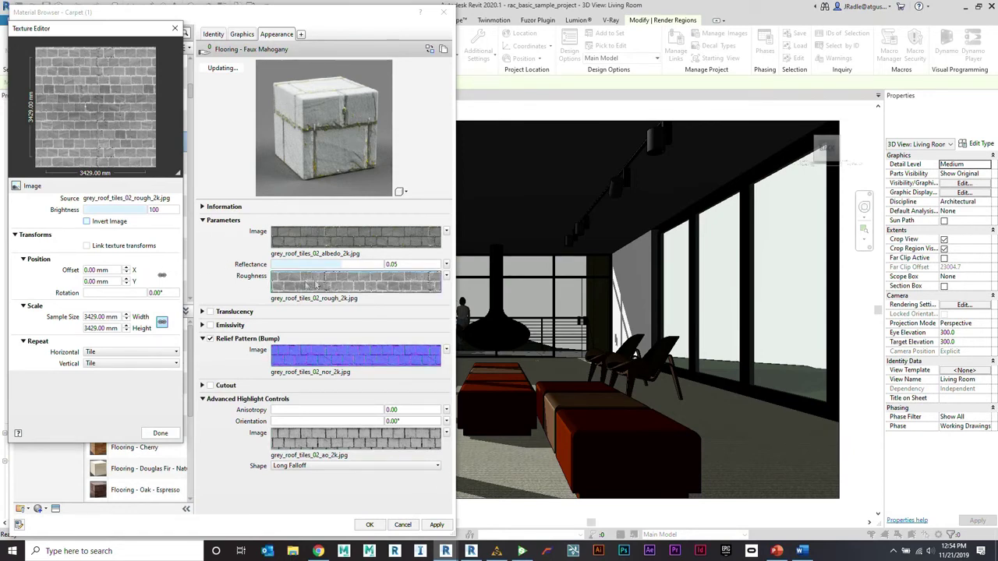
Step: Change the appearance's Reflectance from 0.05 to 0.08
{"action": "double_click", "coordinate": [408, 265]}
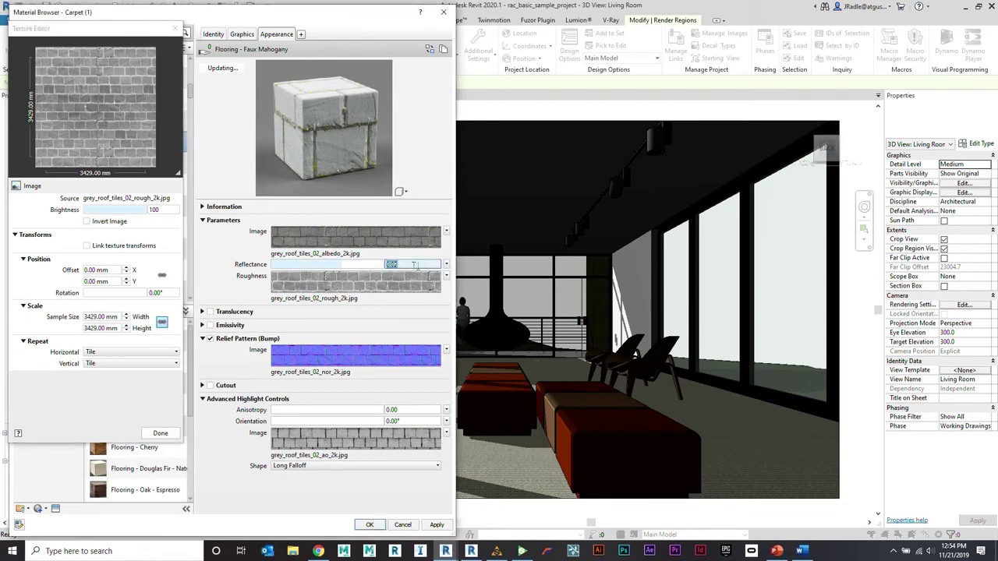
{"action": "type", "text": "8"}
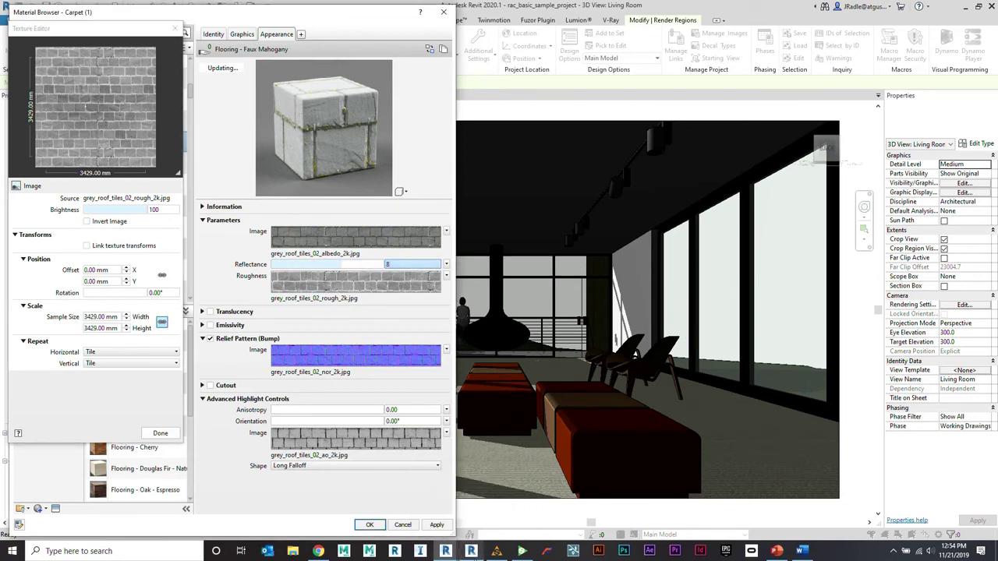
{"action": "type", "text": ".08"}
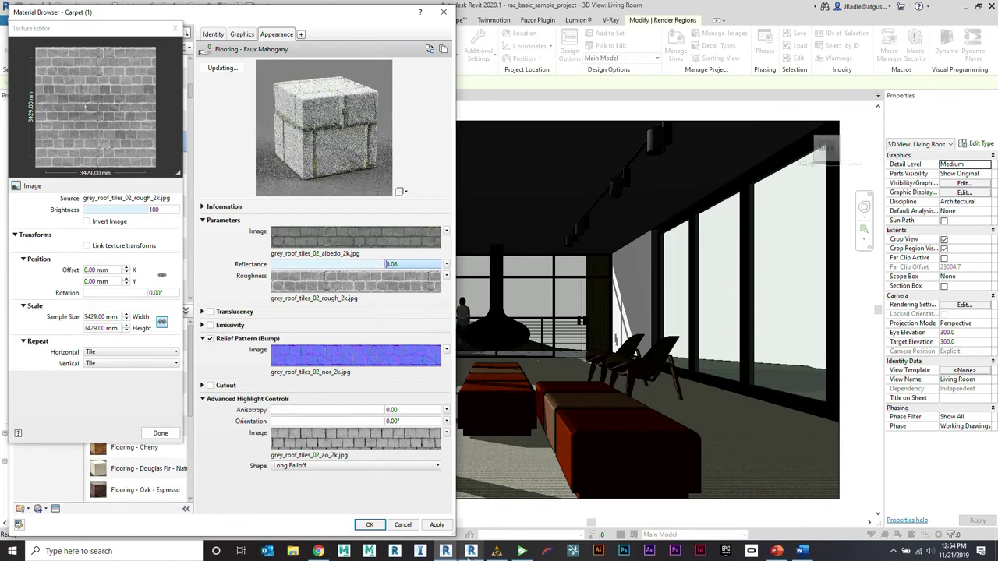
{"action": "mouse_move", "coordinate": [471, 551]}
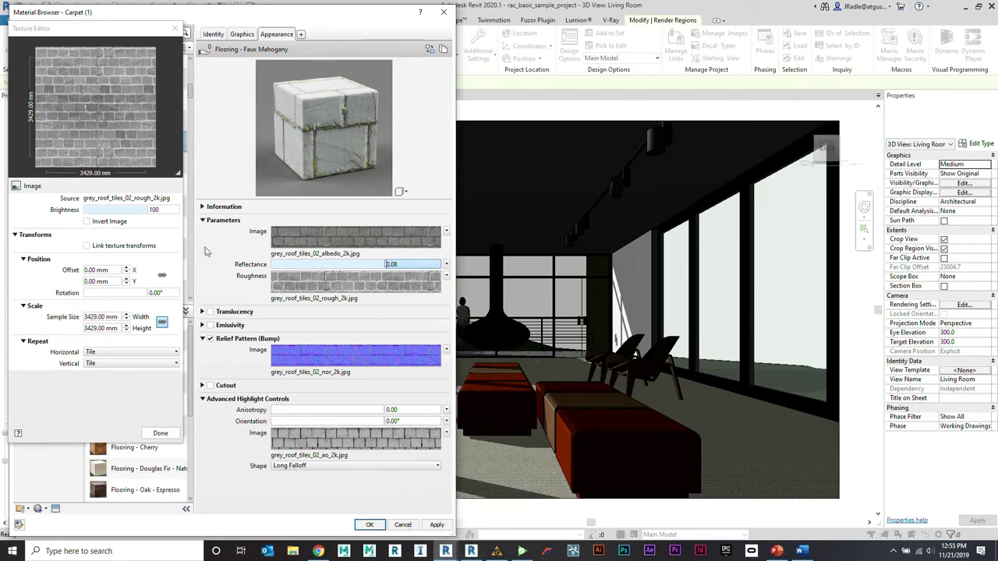
Step: Close the texture settings and Material Browser without saving, then show PowerPoint slide 26, 'Autodesk Raytracer'
{"action": "left_click", "coordinate": [160, 432]}
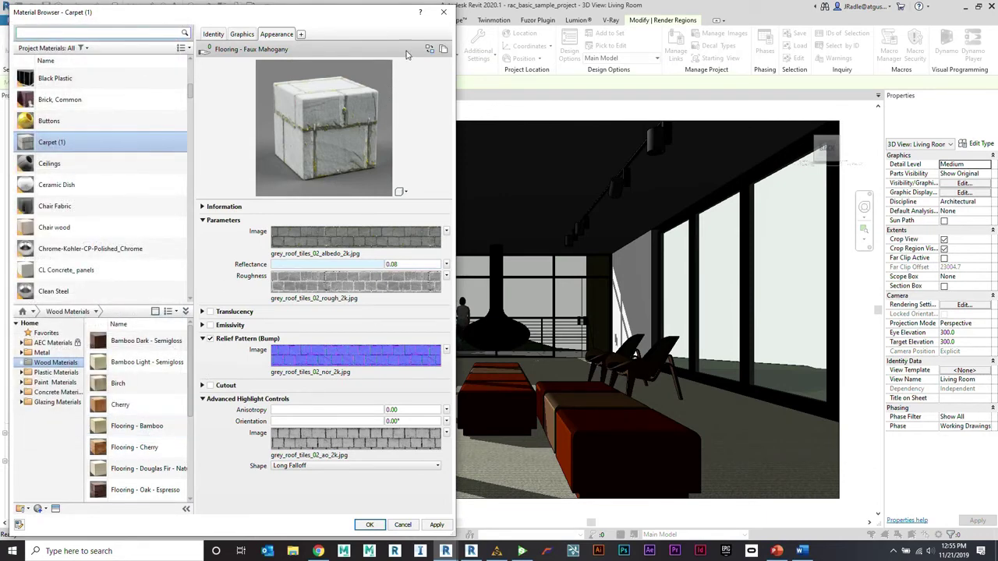
{"action": "left_click", "coordinate": [445, 13]}
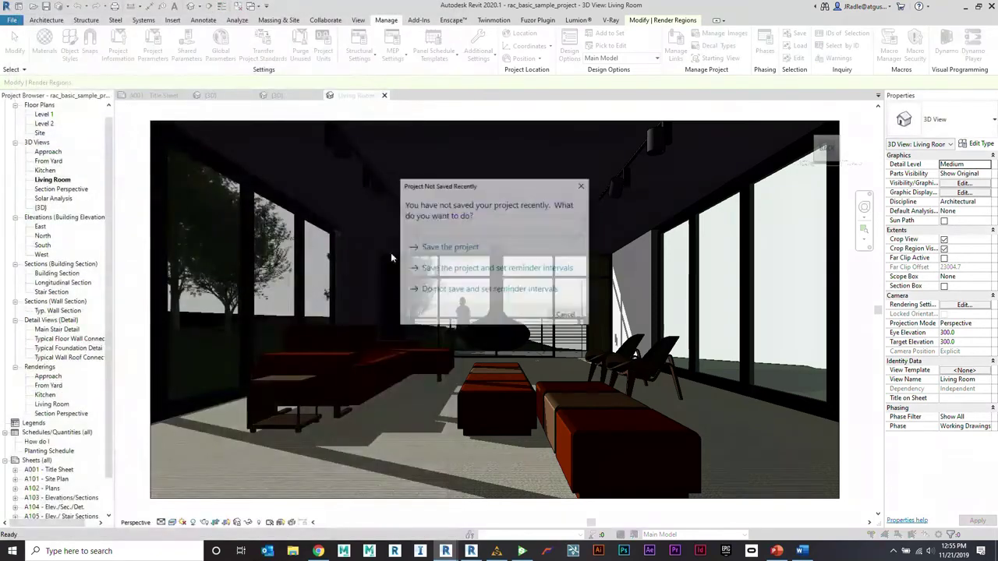
{"action": "left_click", "coordinate": [566, 316]}
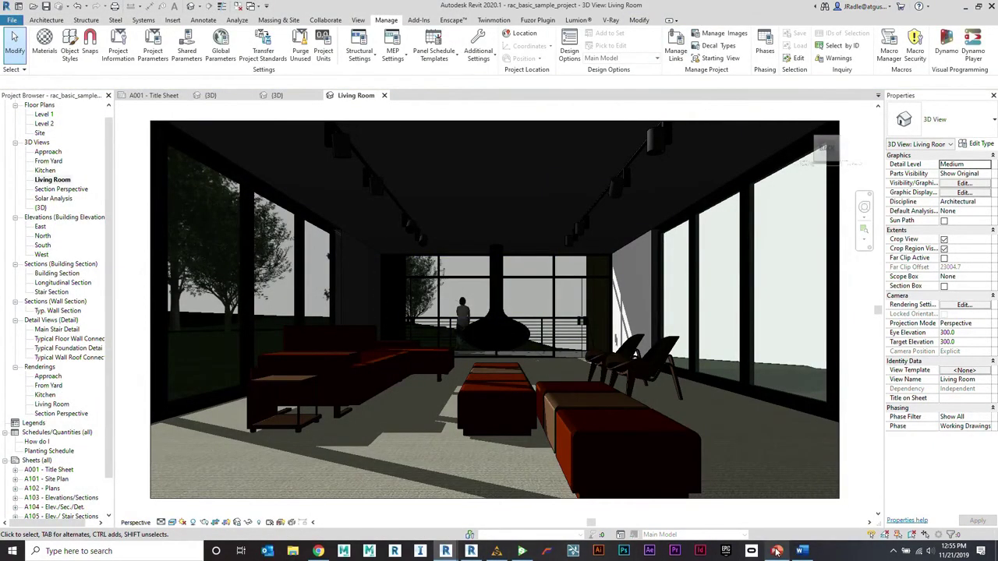
{"action": "left_click", "coordinate": [776, 551]}
{"action": "left_click", "coordinate": [86, 412]}
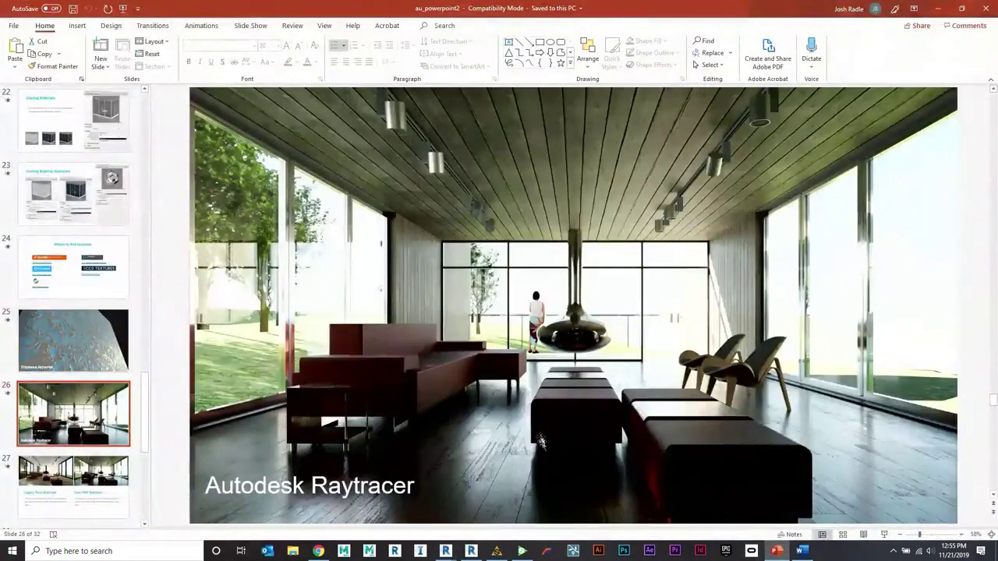
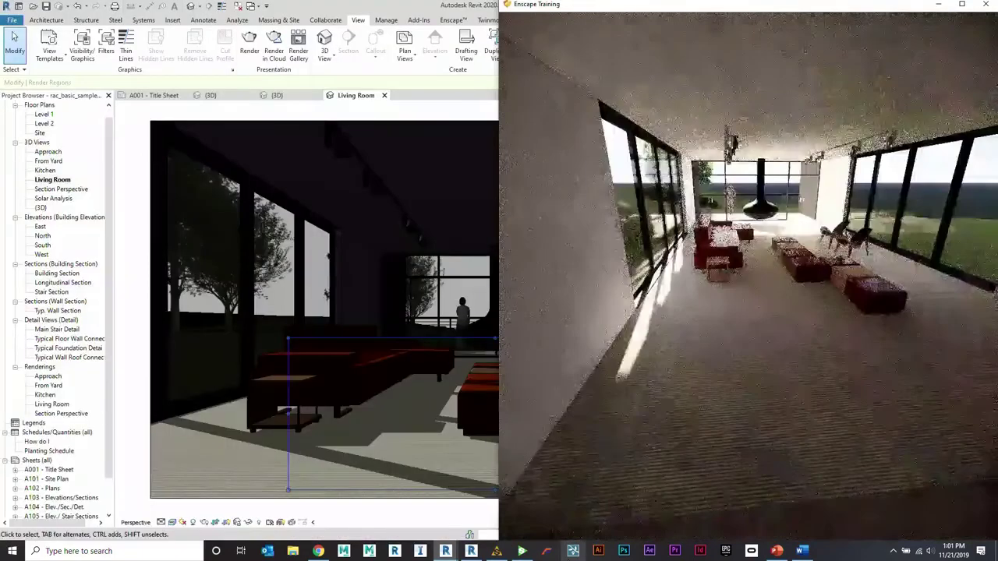
Step: Snap Revit to the left half of the screen beside the Enscape living-room view
{"action": "left_click", "coordinate": [383, 10]}
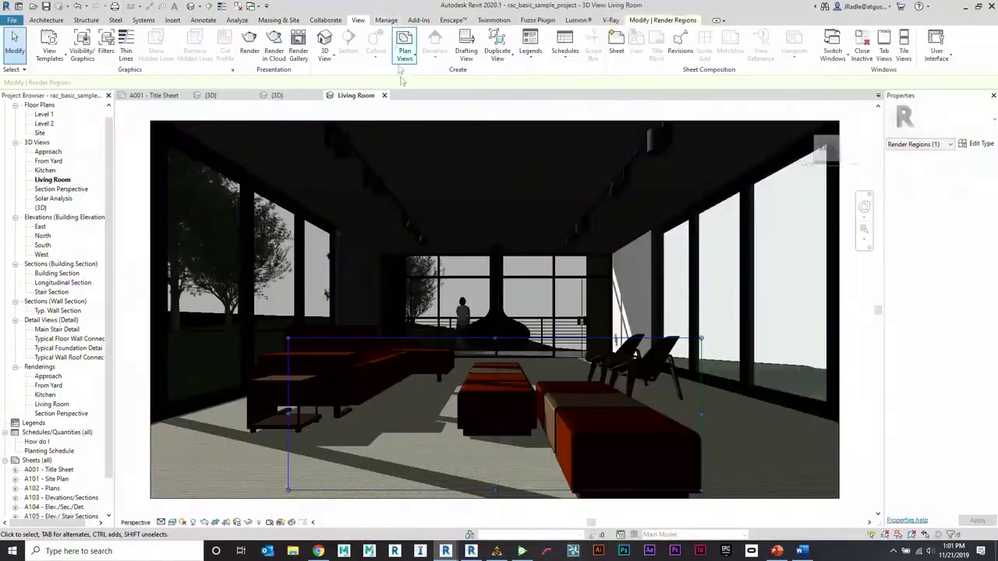
{"action": "key", "text": "super+Left"}
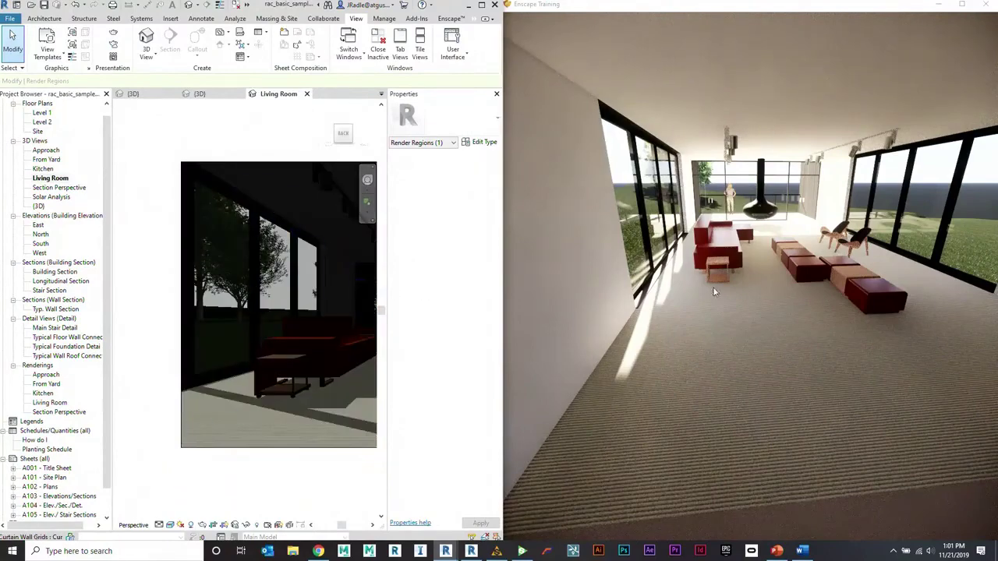
{"action": "key", "text": "w"}
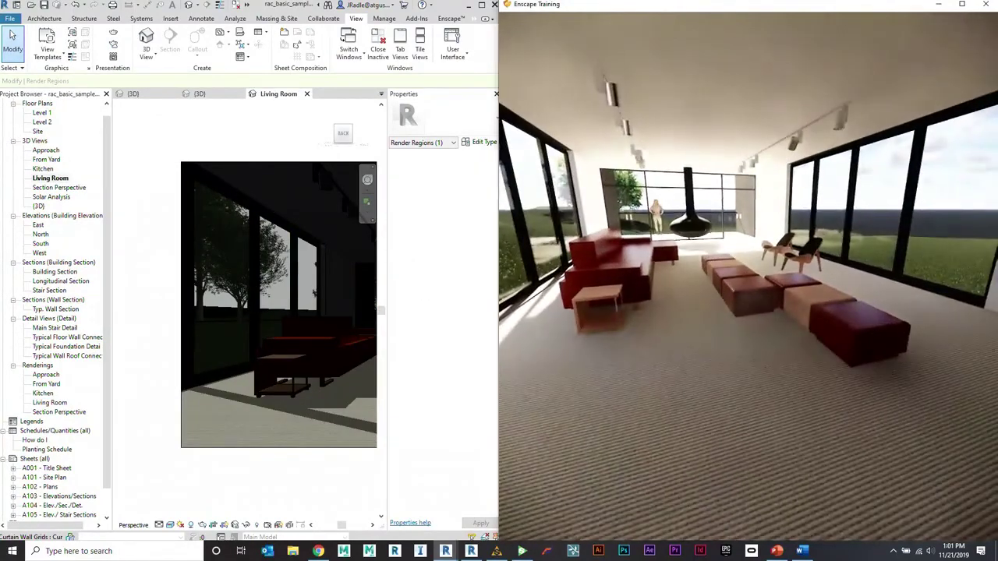
Step: Switch Revit to the {3D} view and pan until the whole sample house site shows
{"action": "left_click", "coordinate": [226, 116]}
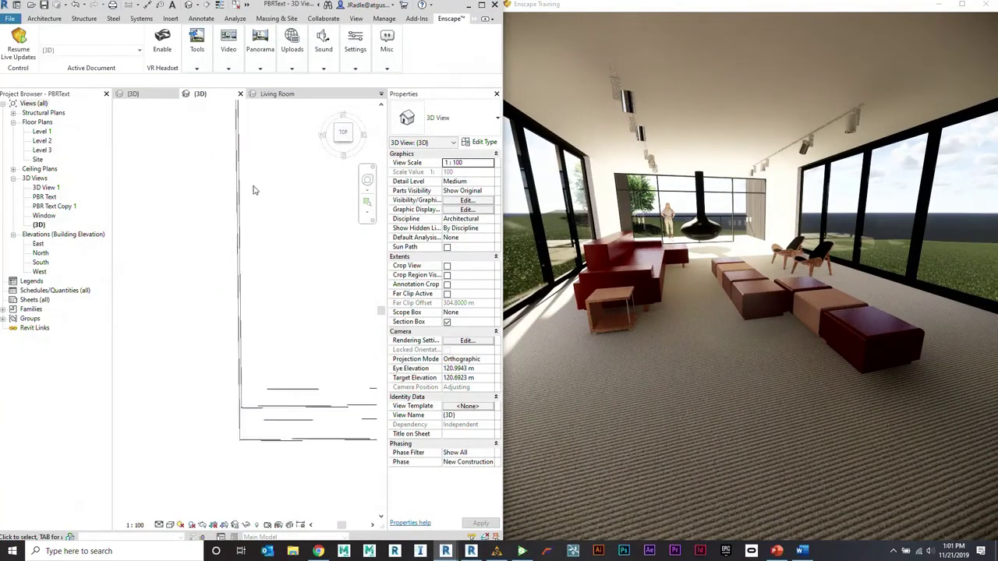
{"action": "left_click", "coordinate": [133, 93]}
{"action": "middle_click_drag", "start_coordinate": [311, 234], "coordinate": [226, 261]}
Step: Open the Material Browser and show the Carpet (1) material's Appearance tab
{"action": "left_click", "coordinate": [384, 18]}
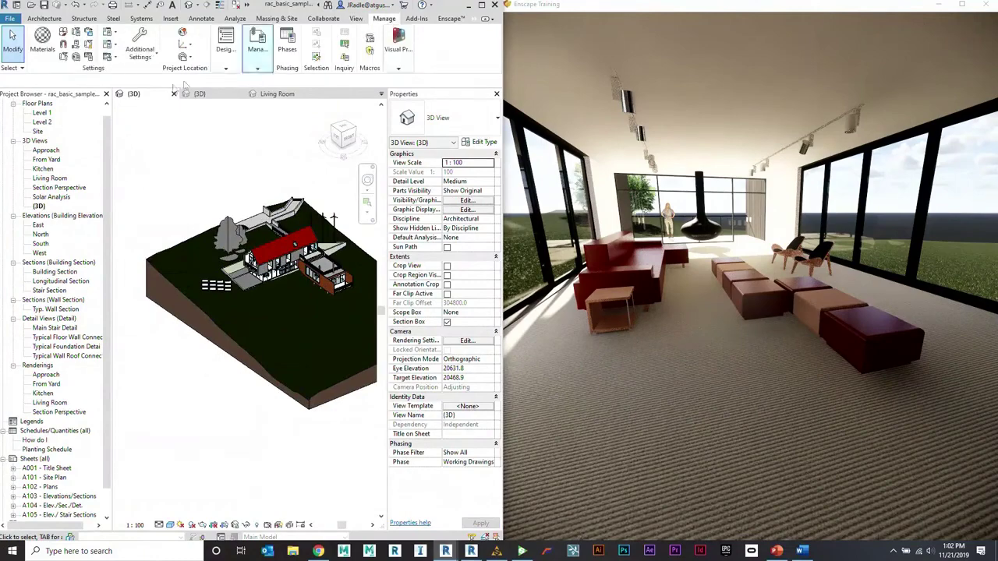
{"action": "left_click", "coordinate": [42, 39]}
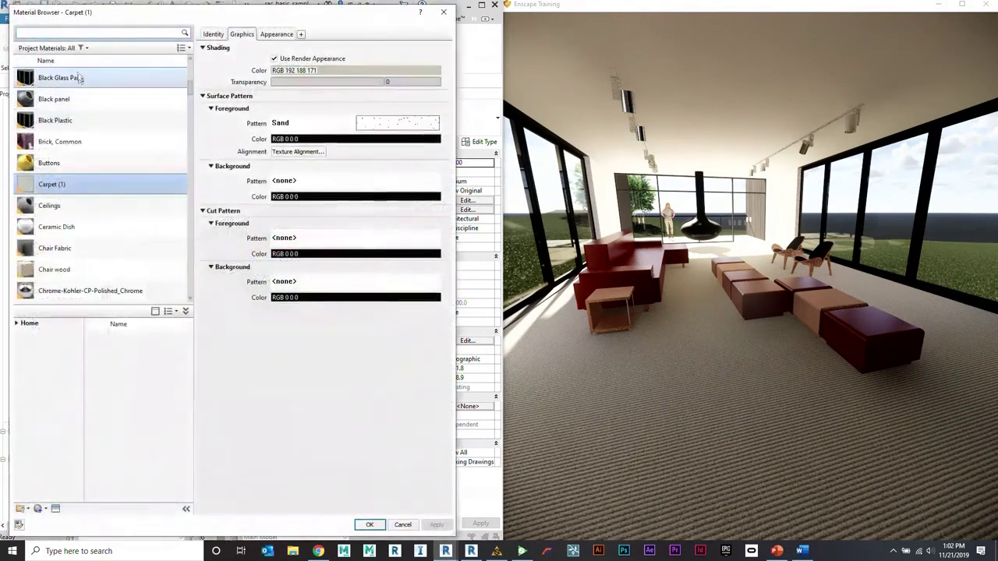
{"action": "scroll", "coordinate": [94, 74], "scroll_direction": "up", "scroll_amount": 1}
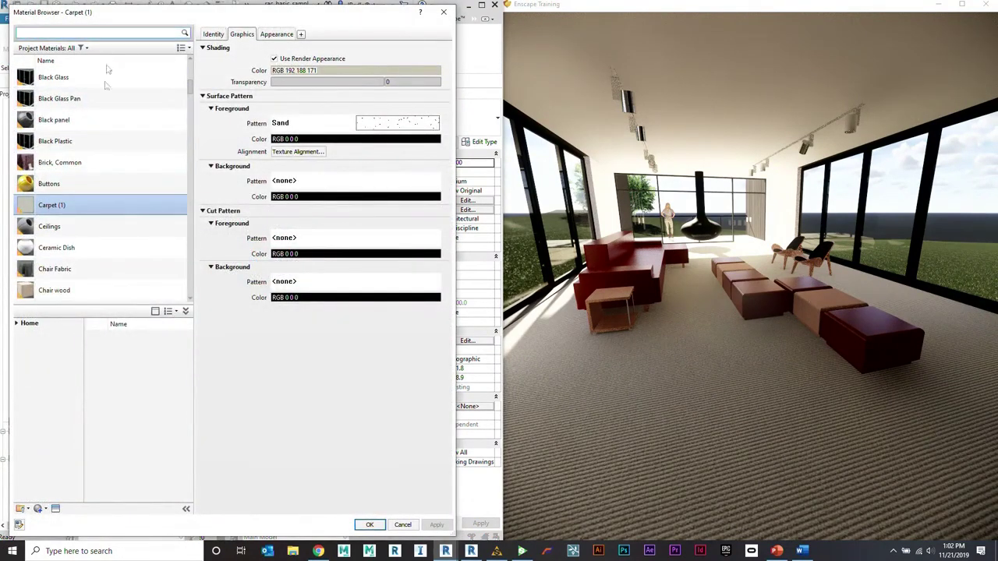
{"action": "left_click", "coordinate": [276, 33]}
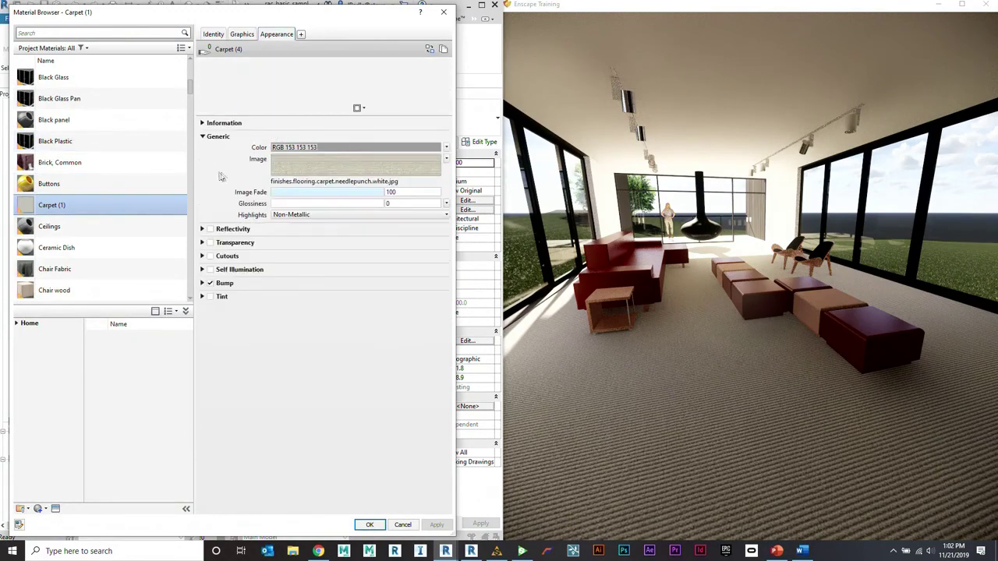
Step: Replace Carpet (1)'s appearance with Flooring - Oak - Espresso from Flooring > Wood, then apply and confirm
{"action": "left_click", "coordinate": [56, 508]}
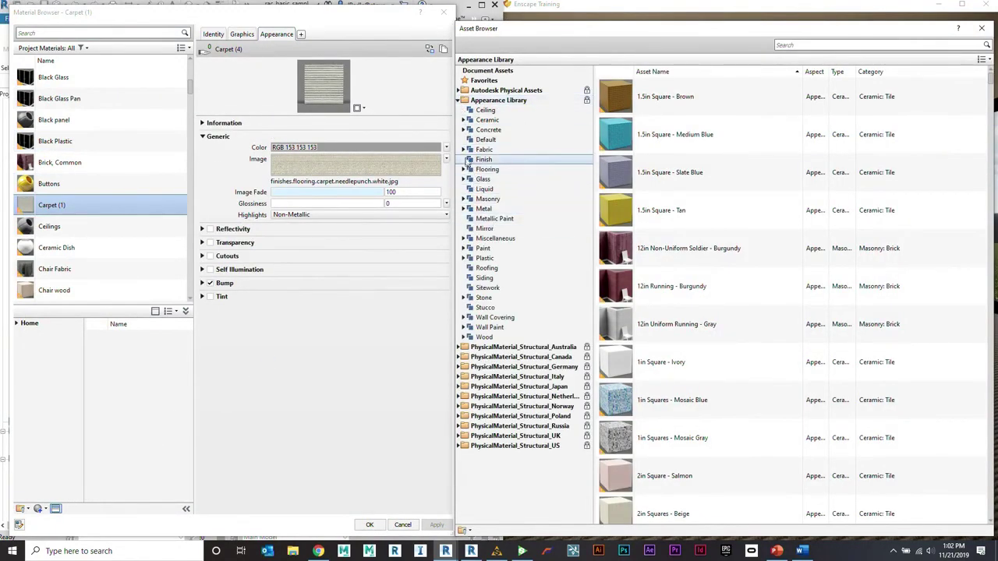
{"action": "left_click", "coordinate": [463, 170]}
{"action": "left_click", "coordinate": [489, 218]}
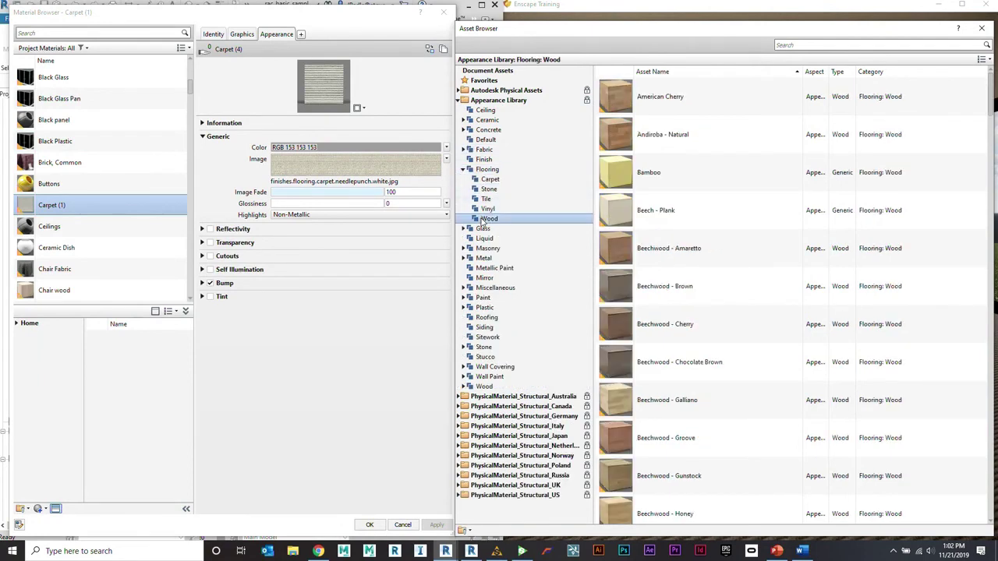
{"action": "scroll", "coordinate": [635, 327], "scroll_direction": "down", "scroll_amount": 6}
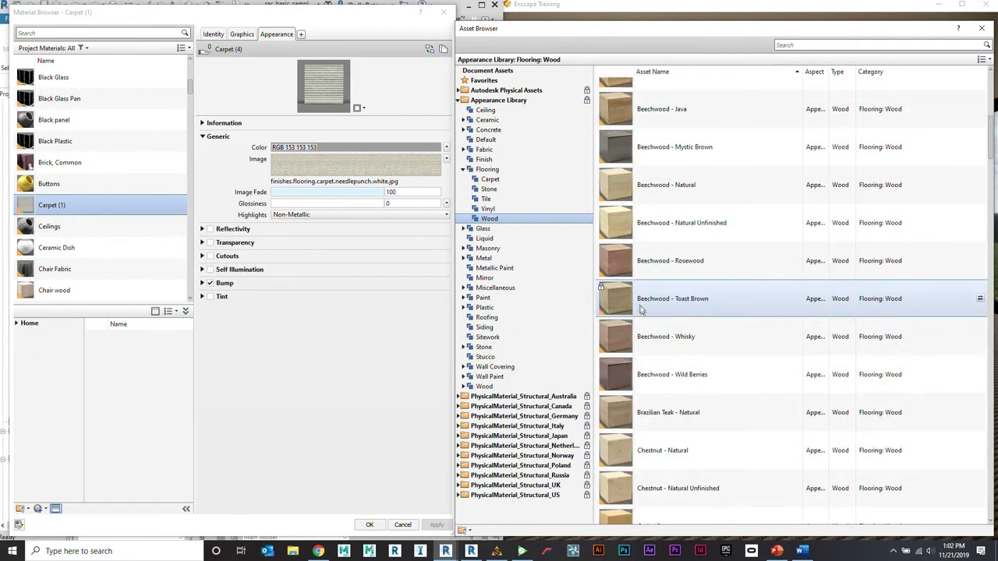
{"action": "scroll", "coordinate": [625, 352], "scroll_direction": "down", "scroll_amount": 2}
{"action": "scroll", "coordinate": [631, 367], "scroll_direction": "down", "scroll_amount": 1}
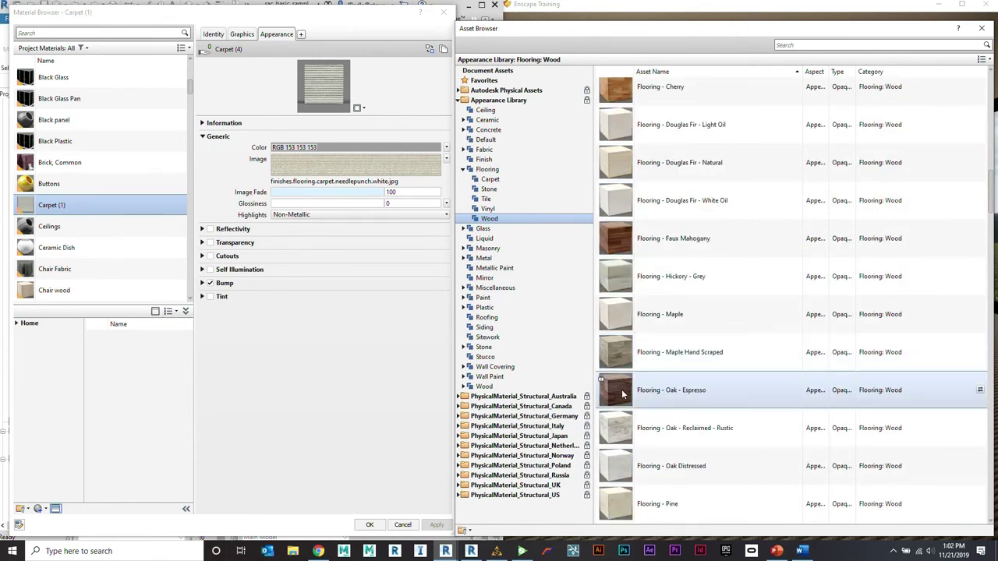
{"action": "double_click", "coordinate": [621, 394]}
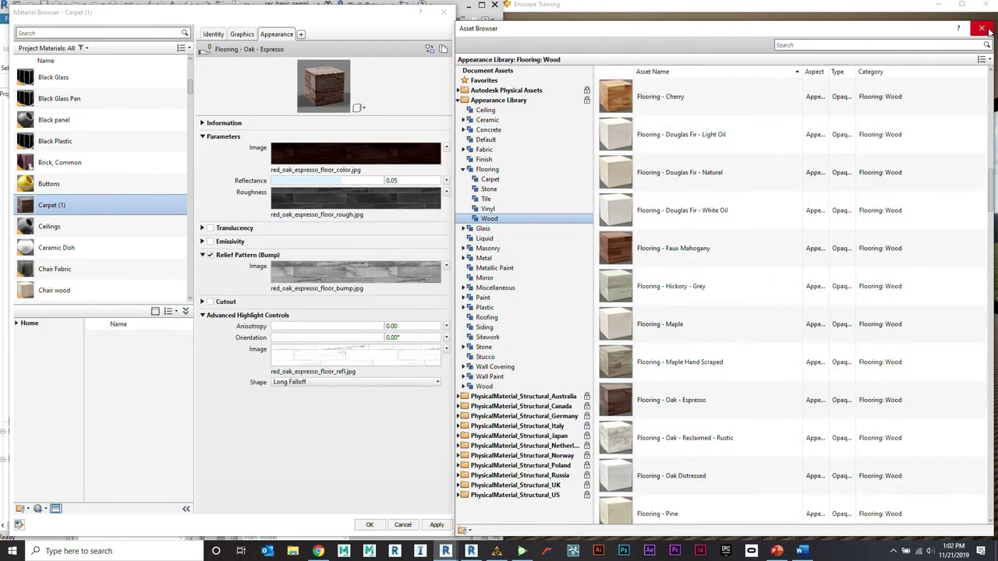
{"action": "left_click", "coordinate": [983, 29]}
{"action": "left_click", "coordinate": [438, 525]}
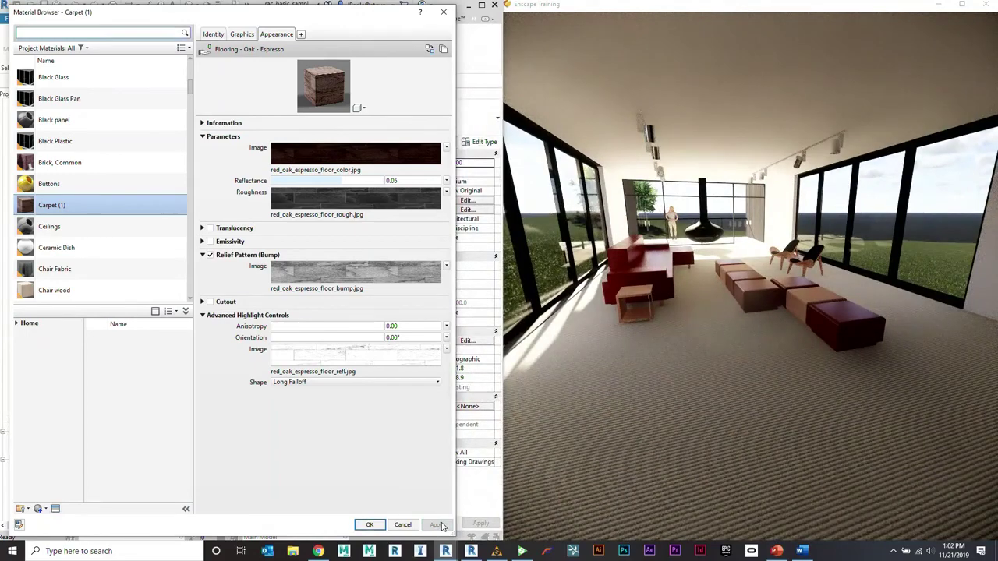
{"action": "left_click", "coordinate": [370, 525]}
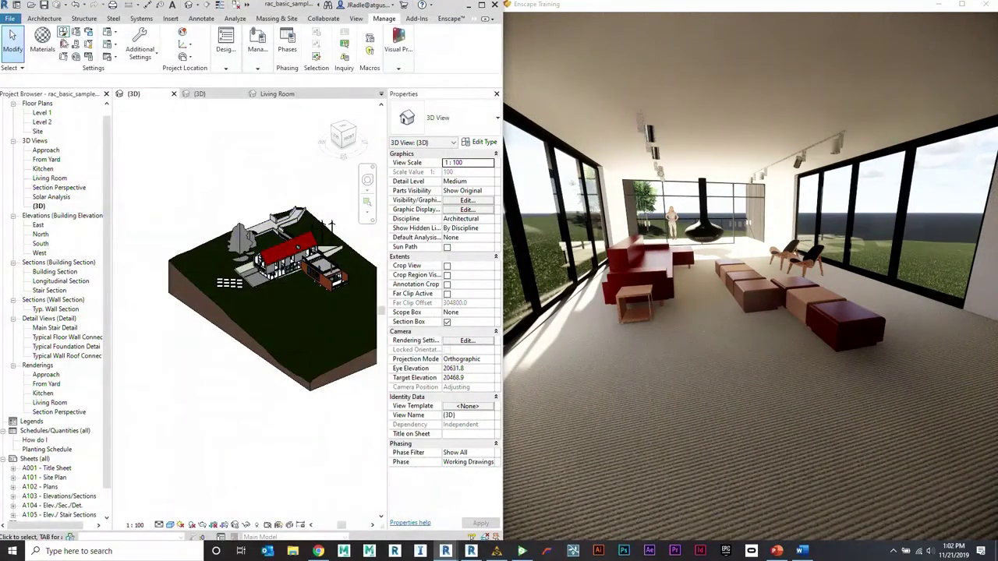
Step: Return to the Enscape live view and walk toward the fireplace over the espresso floor
{"action": "left_click", "coordinate": [43, 39]}
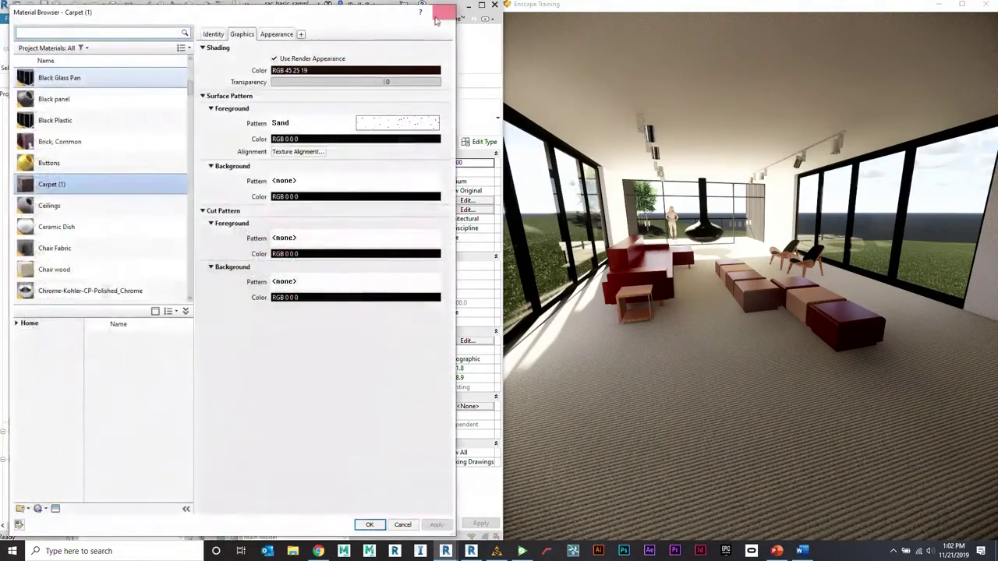
{"action": "left_click", "coordinate": [446, 10]}
{"action": "left_click", "coordinate": [448, 18]}
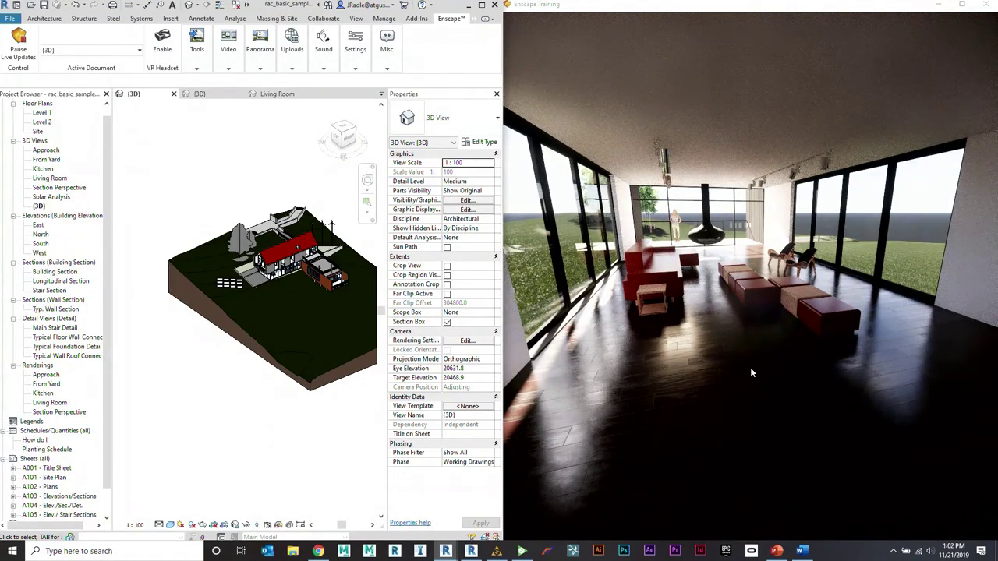
{"action": "left_click_drag", "start_coordinate": [796, 322], "coordinate": [803, 320]}
{"action": "key", "text": "w"}
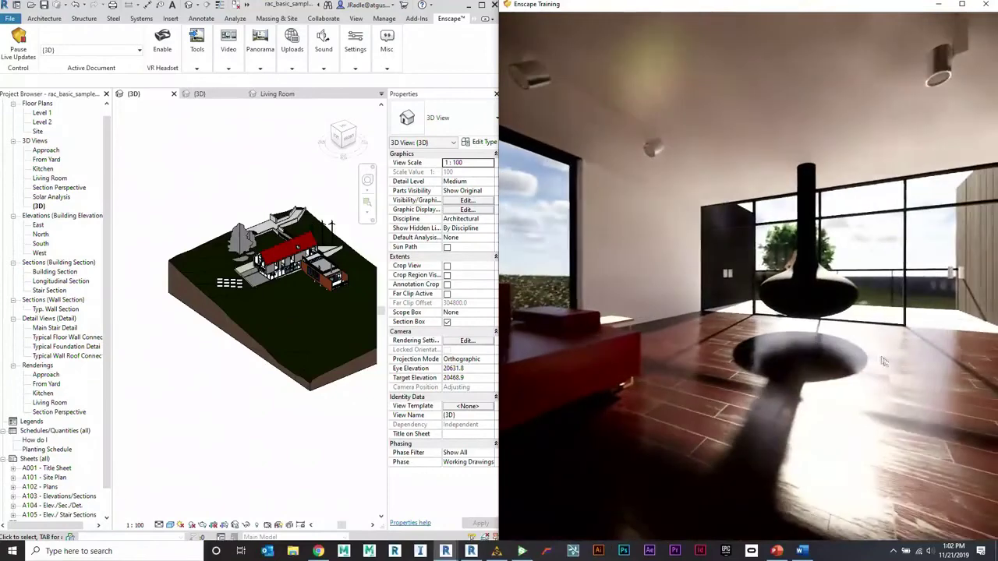
{"action": "key", "text": "u"}
{"action": "key", "text": "u"}
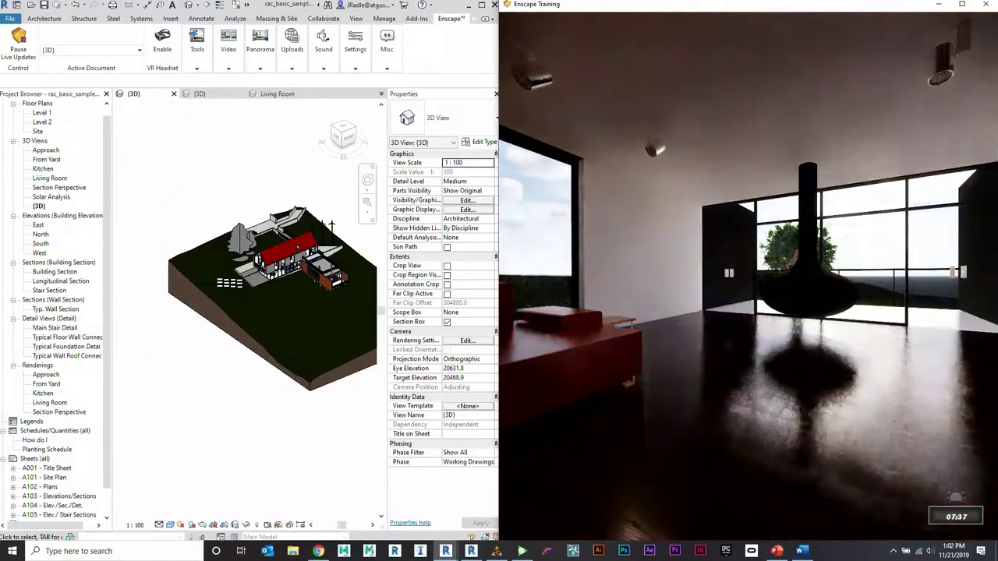
Step: Move the time of day later for stronger morning sun and step back to see more
{"action": "key", "text": "i"}
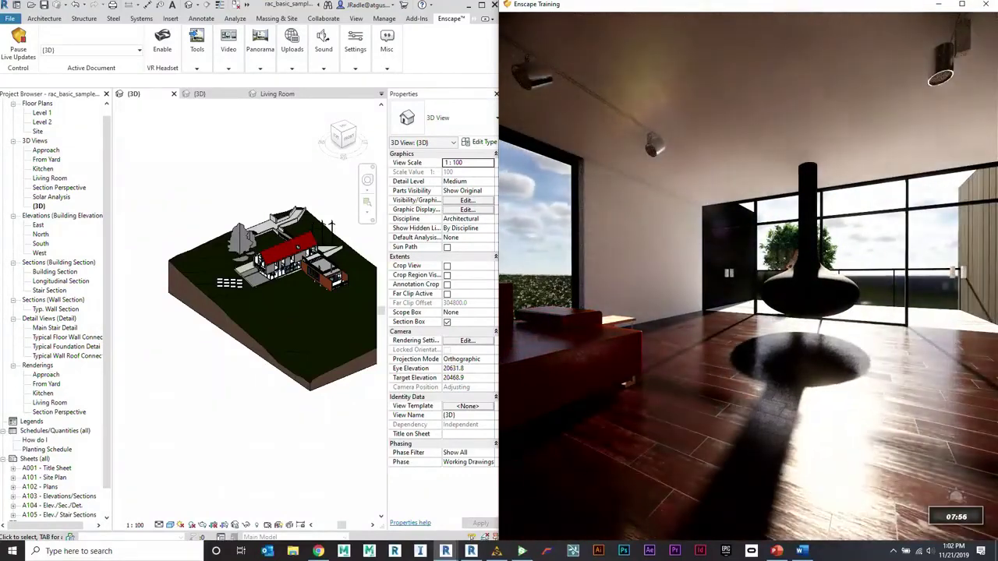
{"action": "key", "text": "i"}
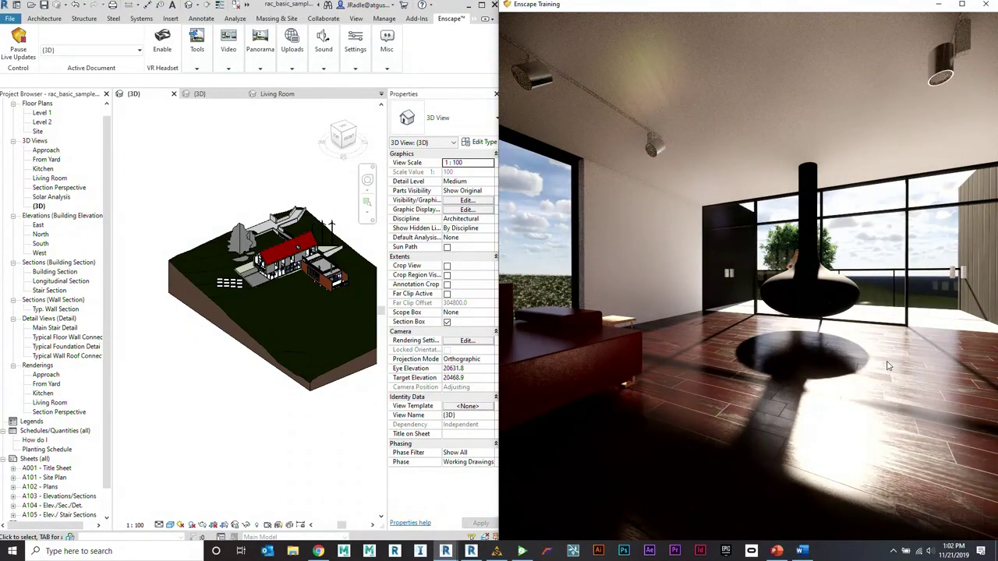
{"action": "right_click_drag", "start_coordinate": [903, 377], "coordinate": [873, 362]}
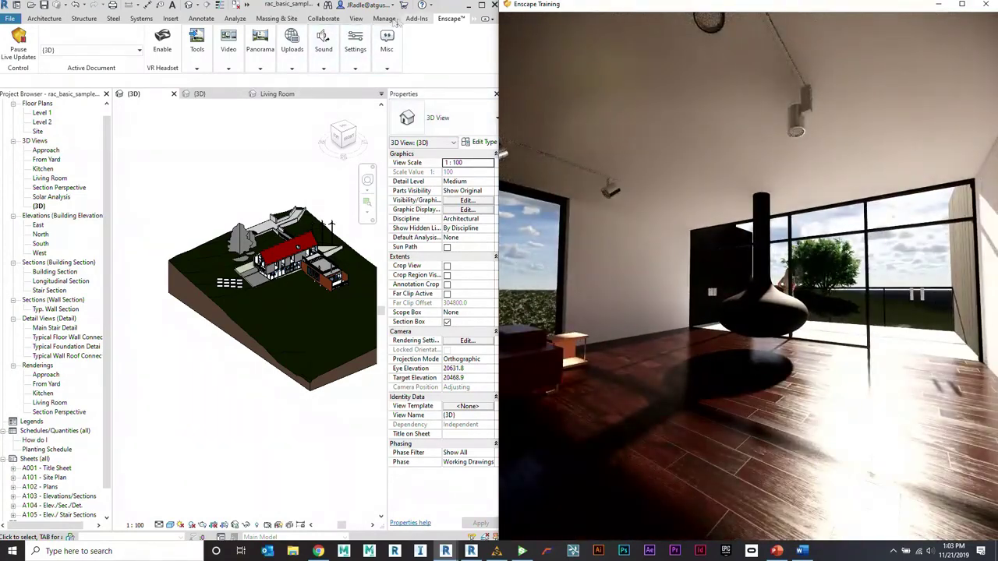
Step: Search the project materials for 'iro' and select Iron, Cast
{"action": "left_click", "coordinate": [384, 18]}
{"action": "left_click", "coordinate": [42, 39]}
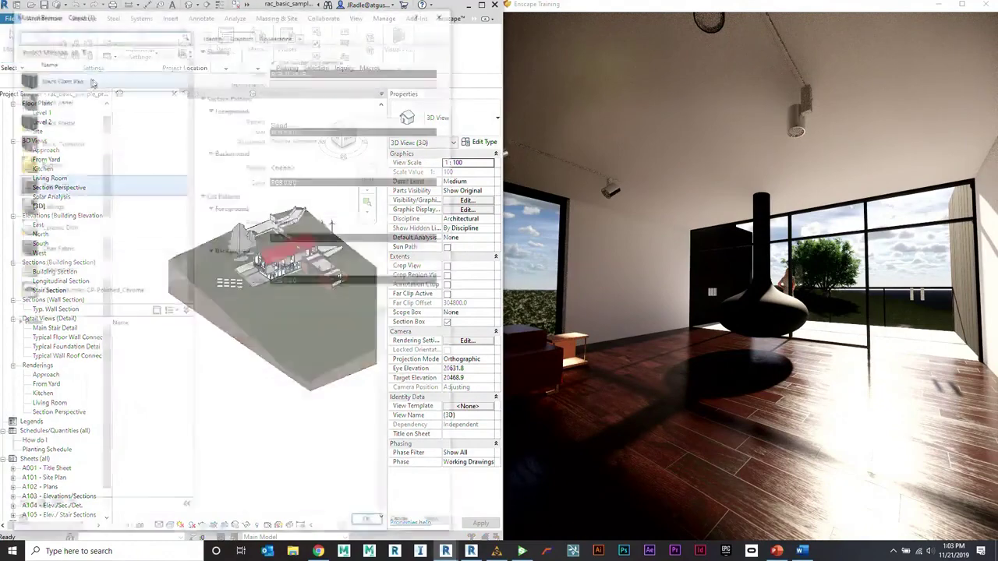
{"action": "type", "text": "iron"}
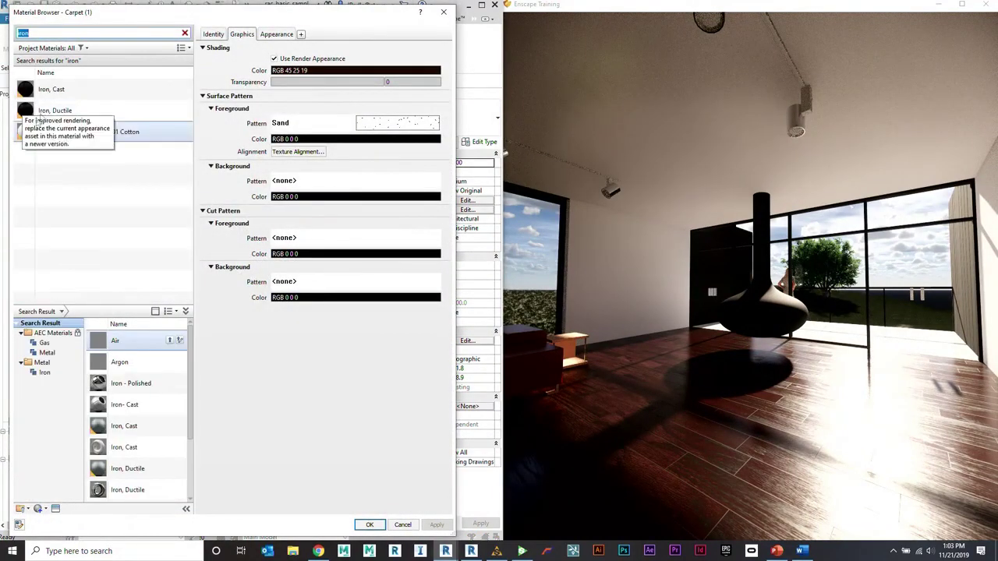
{"action": "left_click", "coordinate": [50, 89]}
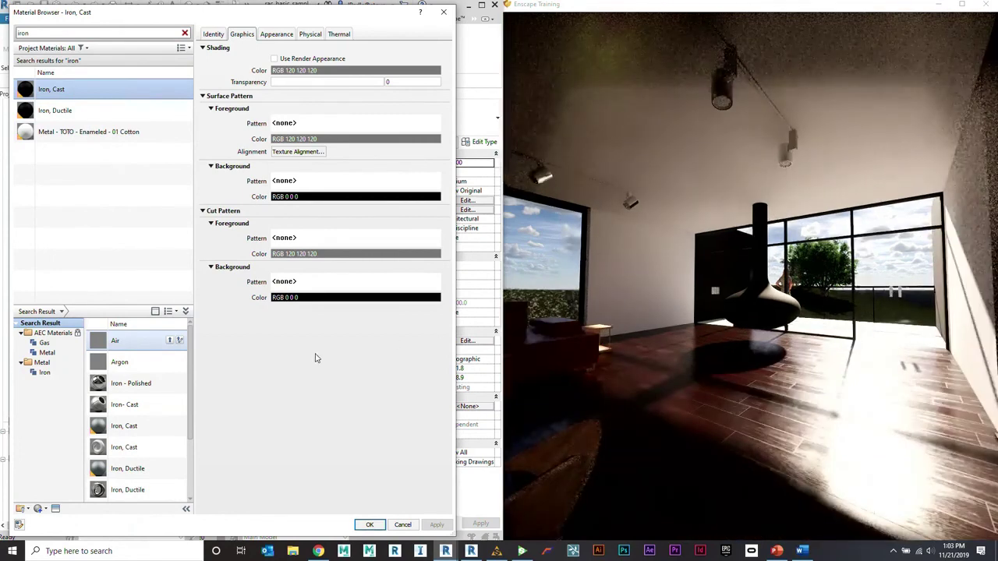
Step: Add Iron - Polished from the library's Metal > Iron list to the project and apply
{"action": "left_click", "coordinate": [44, 372]}
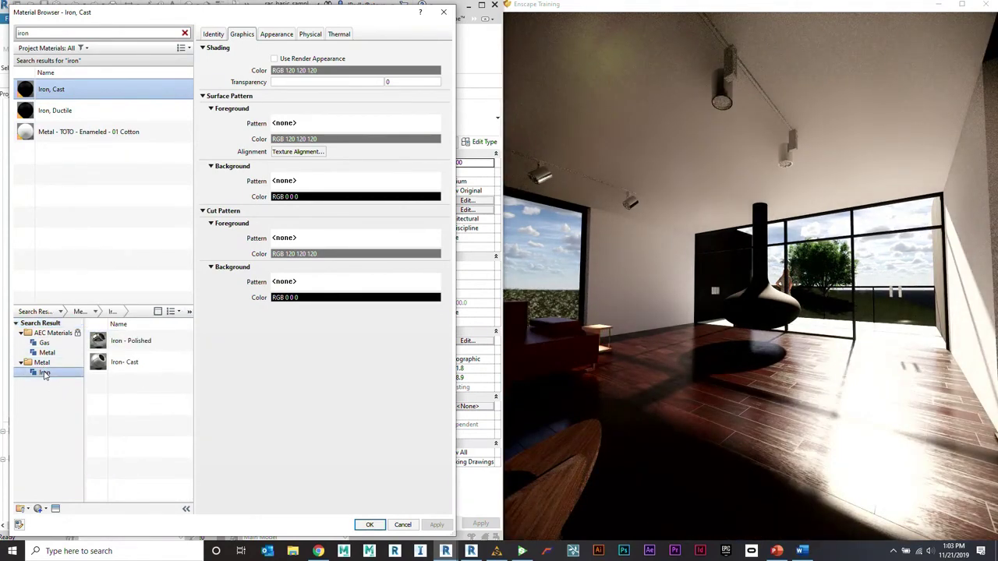
{"action": "double_click", "coordinate": [104, 343]}
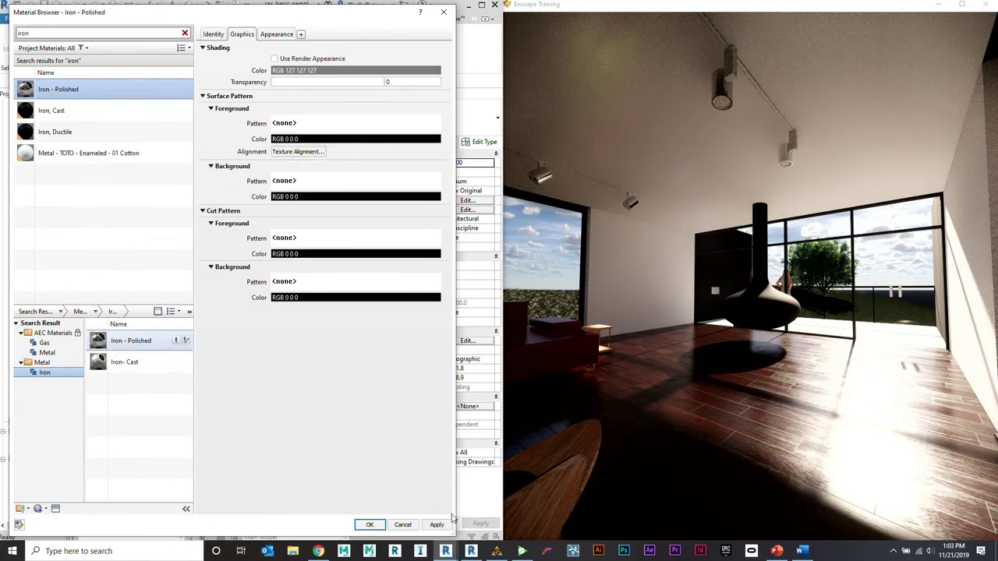
{"action": "left_click", "coordinate": [436, 525]}
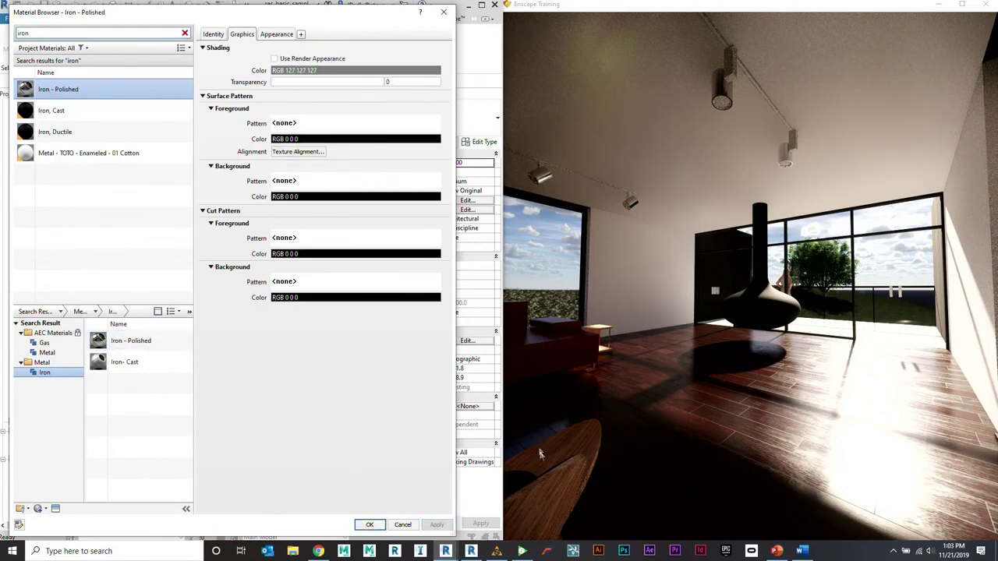
Step: Reselect Iron, Cast and bring up its appearance Asset Browser
{"action": "left_click", "coordinate": [748, 331]}
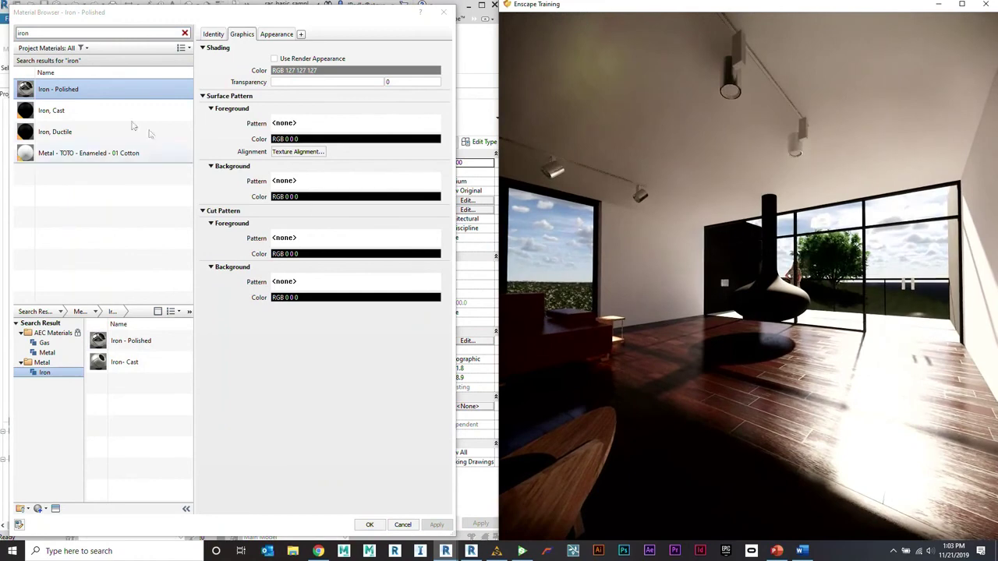
{"action": "left_click", "coordinate": [78, 117]}
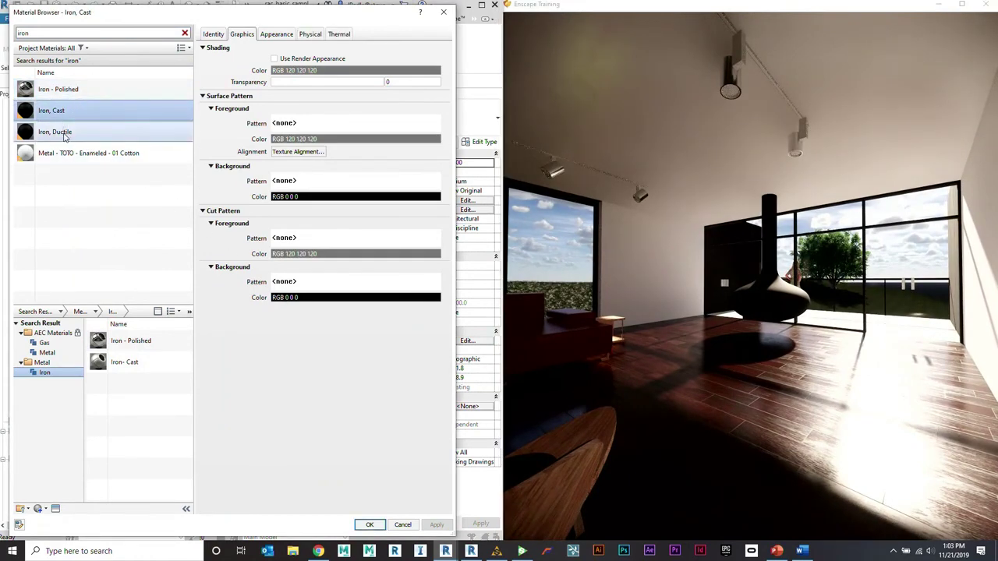
{"action": "left_click", "coordinate": [56, 508]}
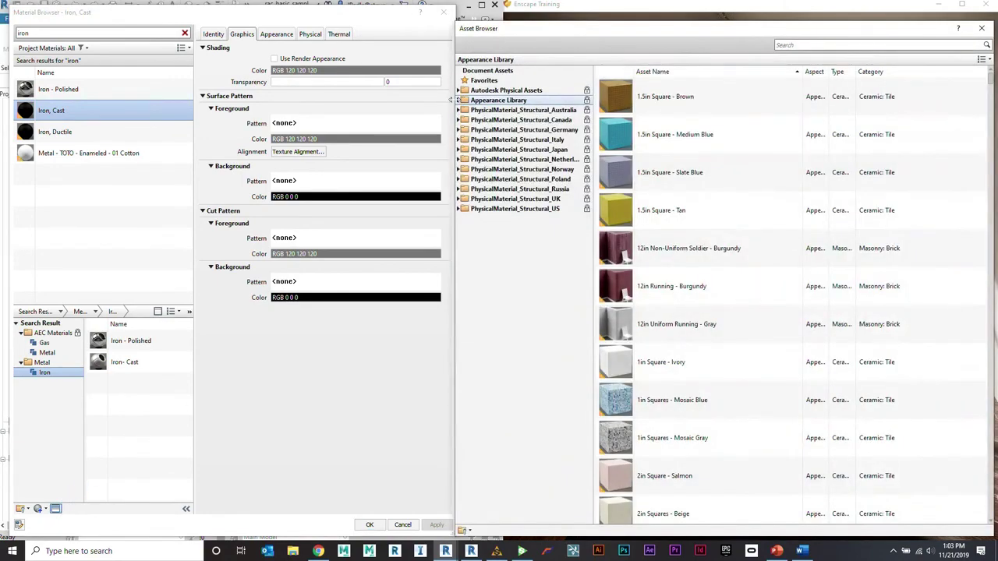
Step: Give Iron, Cast the Iron - Polished appearance from Appearance Library > Metal > Iron
{"action": "left_click", "coordinate": [460, 100]}
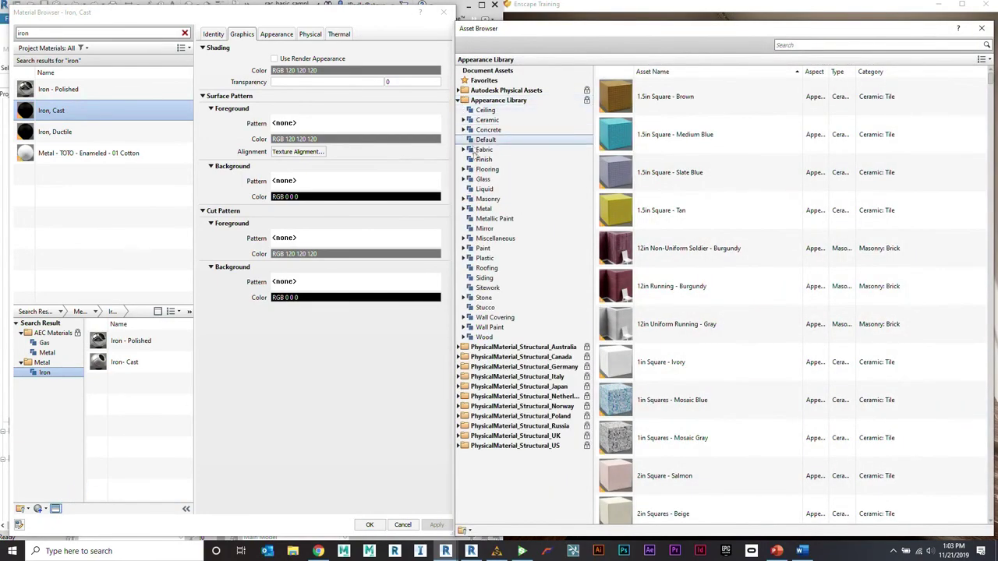
{"action": "left_click", "coordinate": [462, 209]}
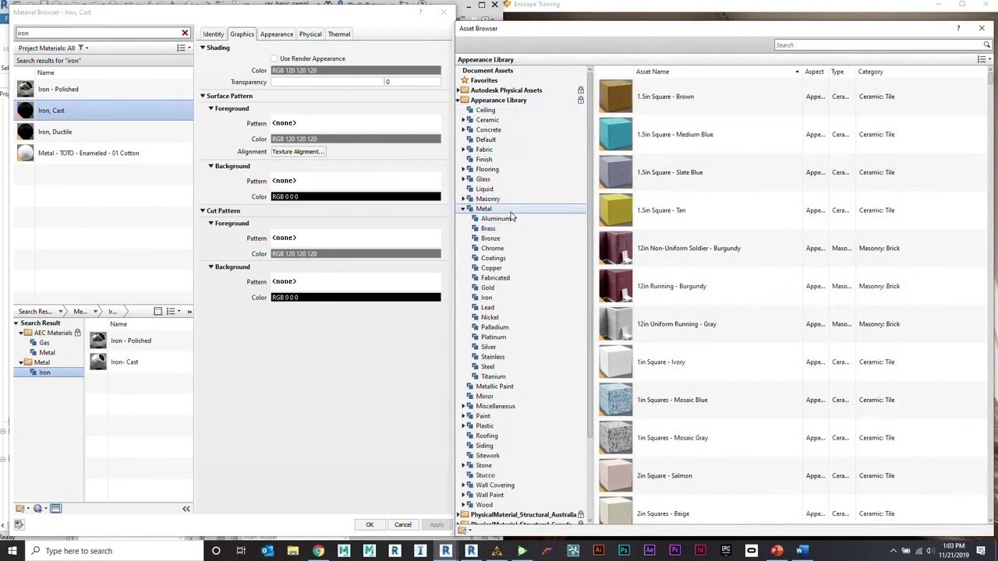
{"action": "left_click", "coordinate": [500, 221]}
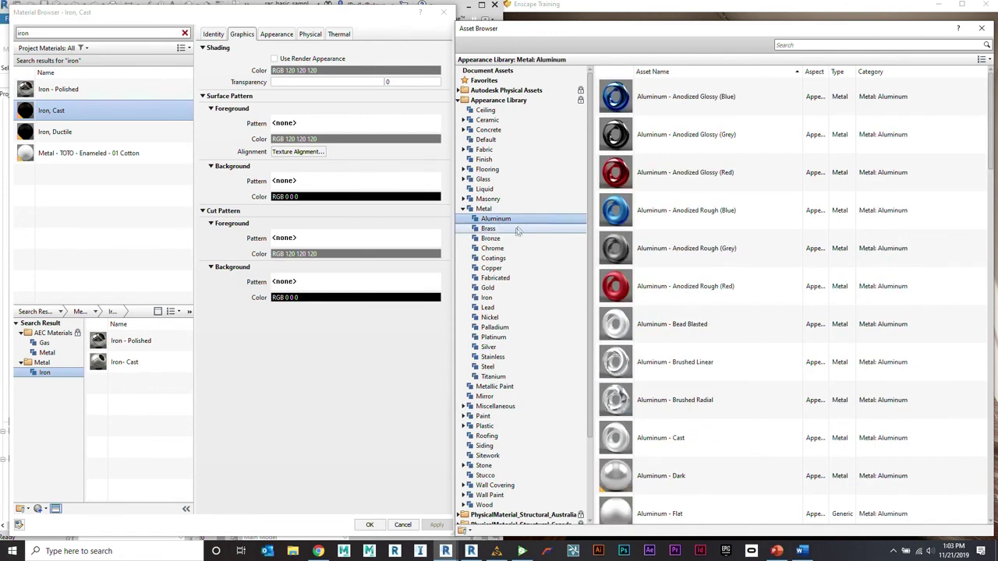
{"action": "left_click", "coordinate": [497, 298]}
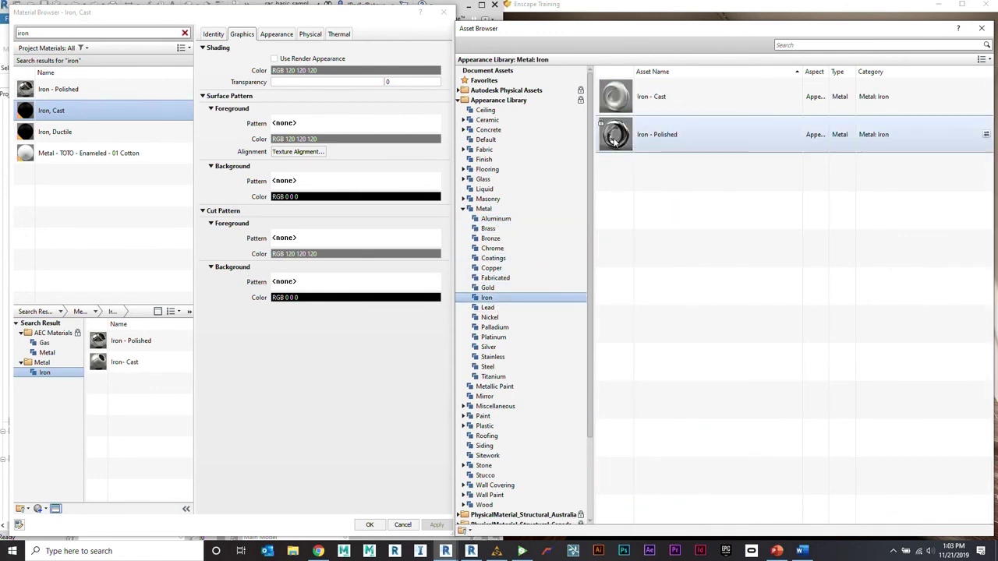
{"action": "double_click", "coordinate": [615, 136]}
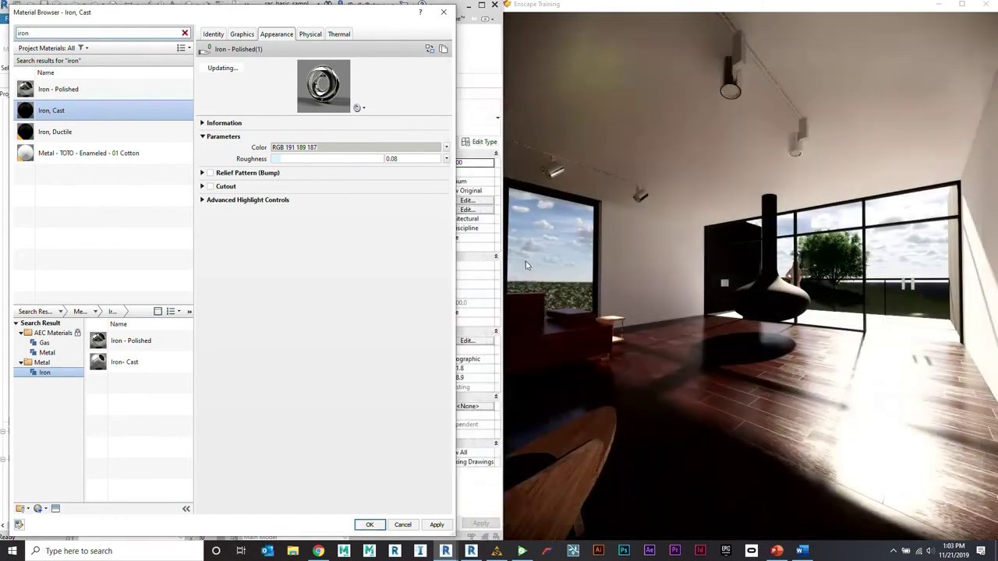
Step: Recolour the polished iron appearance to pure green (RGB 0 255 0) and apply it
{"action": "left_click_drag", "start_coordinate": [403, 122], "coordinate": [402, 232]}
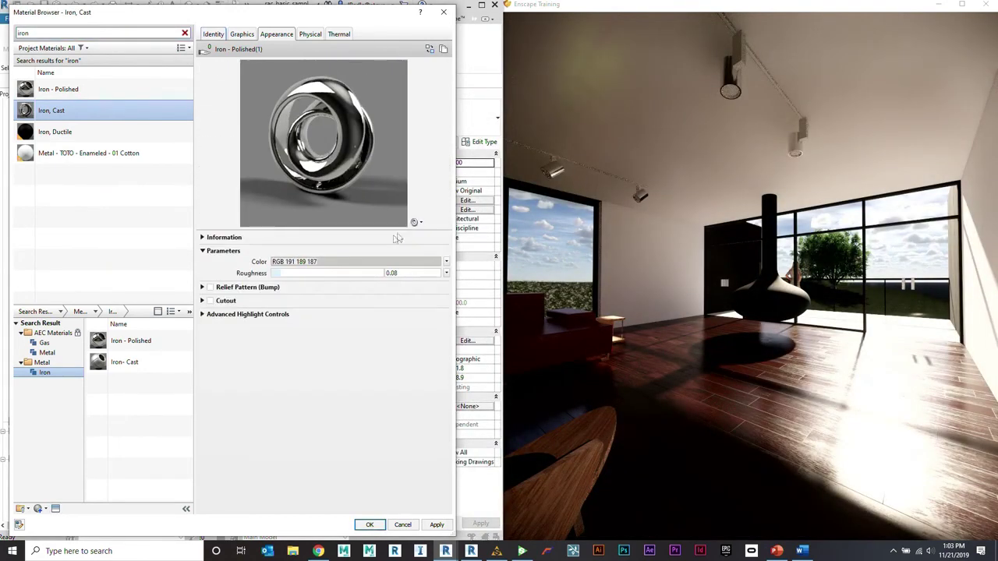
{"action": "left_click", "coordinate": [362, 263]}
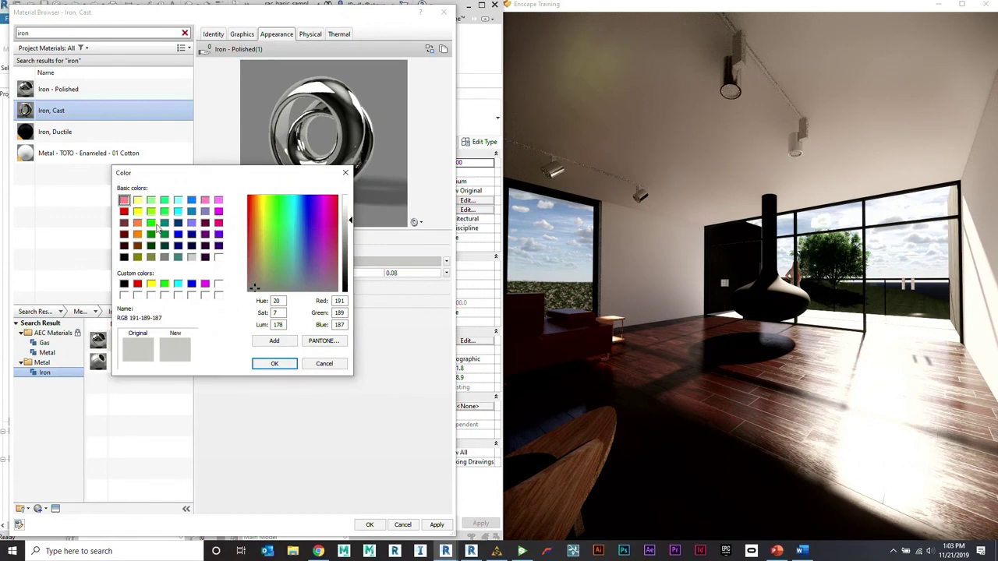
{"action": "left_click", "coordinate": [152, 223]}
{"action": "left_click", "coordinate": [273, 363]}
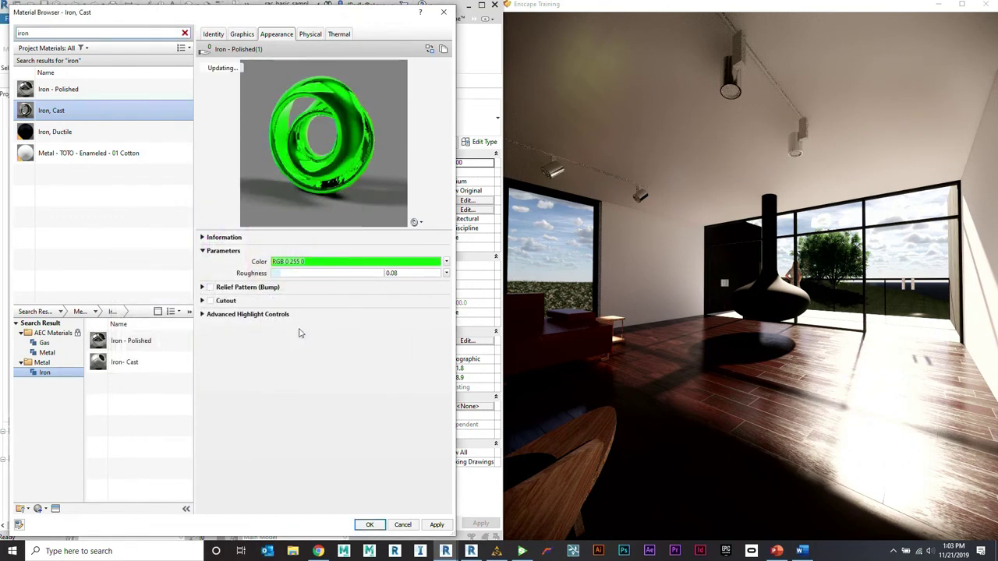
{"action": "left_click", "coordinate": [436, 524]}
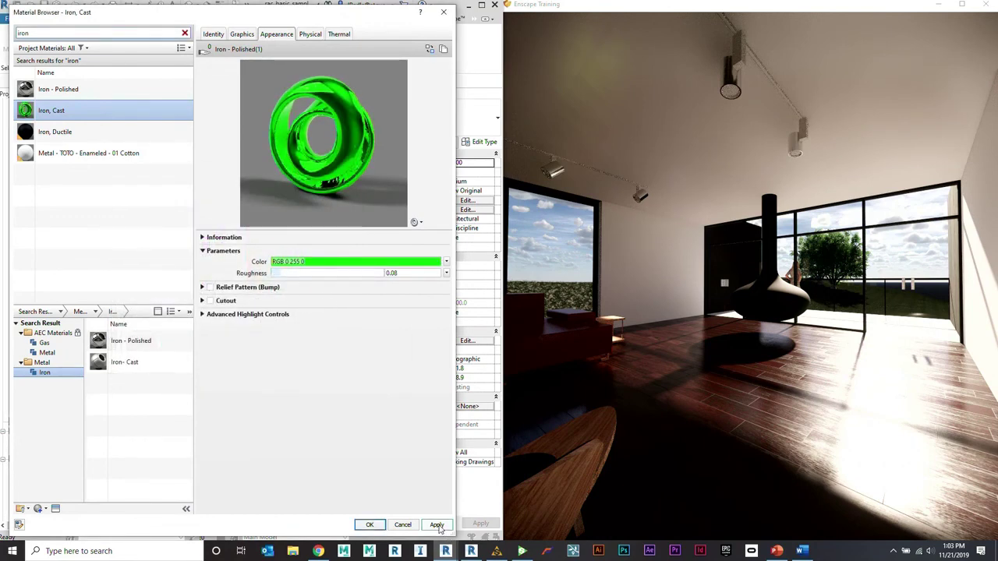
{"action": "left_click_drag", "start_coordinate": [637, 354], "coordinate": [615, 351]}
Step: Walk up to the green fireplace and shift the lighting to warm, reddish early-morning light around 6 am
{"action": "key", "text": "w"}
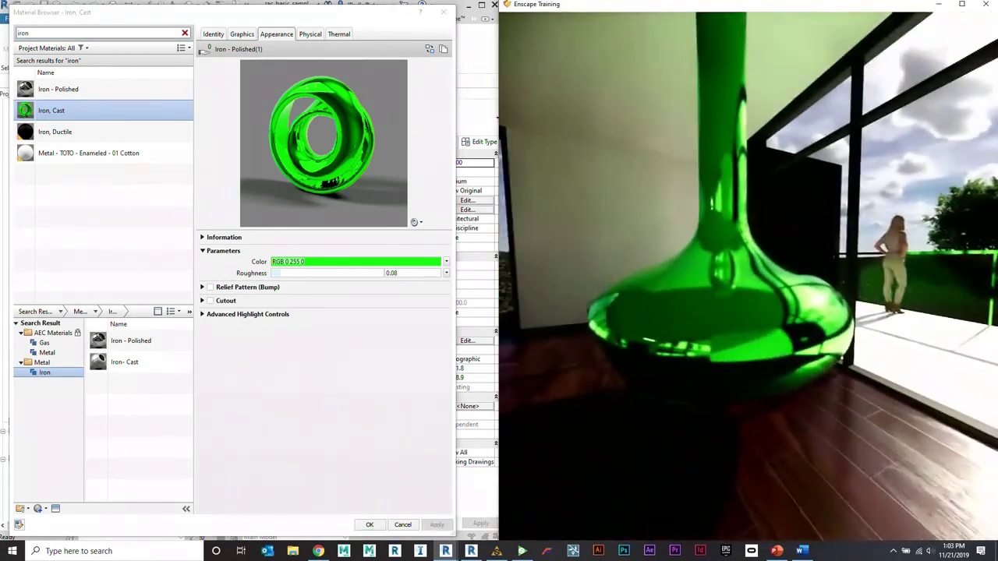
{"action": "key", "text": "w"}
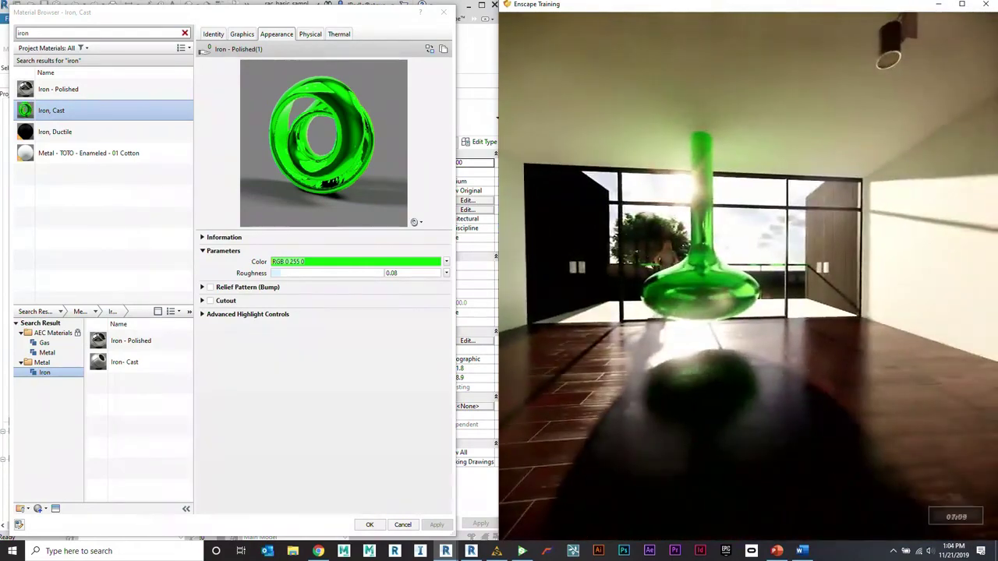
{"action": "key", "text": "u"}
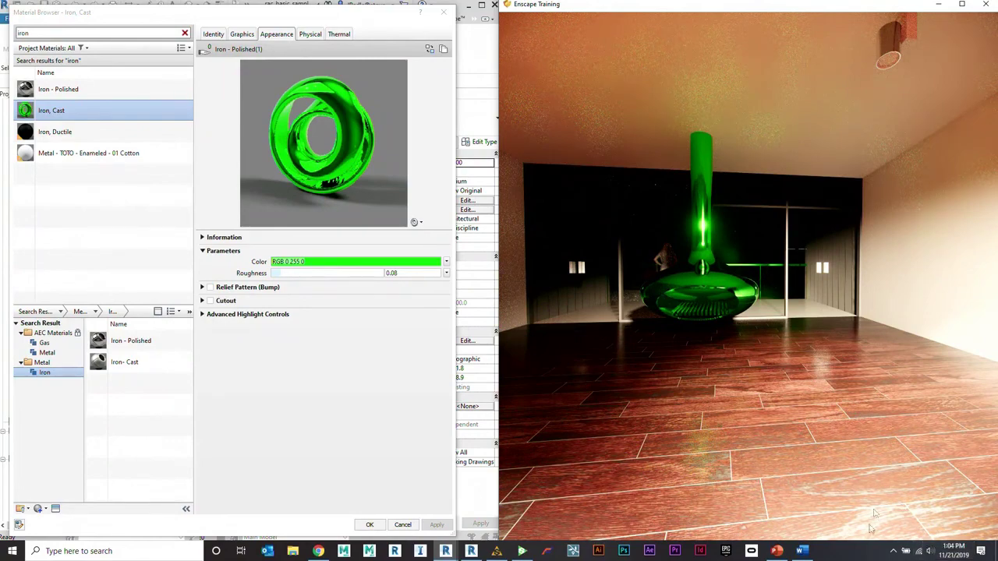
Step: Bring up PowerPoint on slide 31, the 'Thank you for listening / Any questions??' slide
{"action": "left_click", "coordinate": [777, 552]}
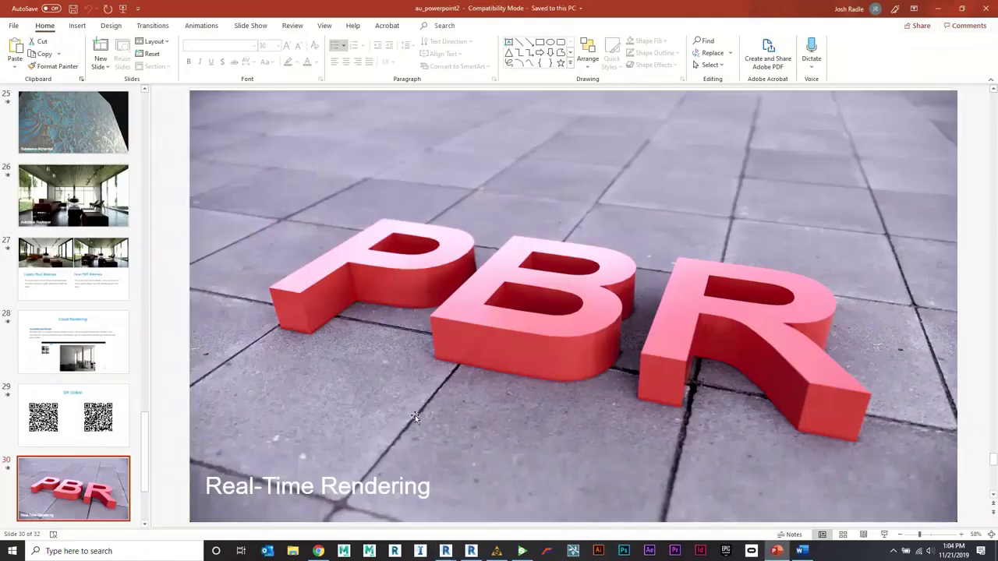
{"action": "scroll", "coordinate": [94, 481], "scroll_direction": "down", "scroll_amount": 2}
{"action": "left_click", "coordinate": [82, 511]}
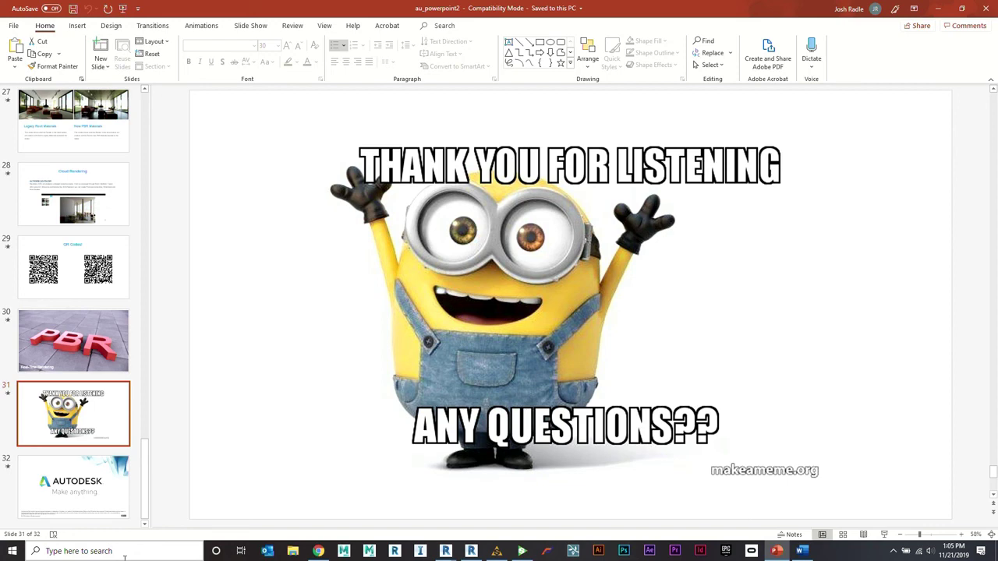
{"action": "scroll", "coordinate": [47, 452], "scroll_direction": "up", "scroll_amount": 1}
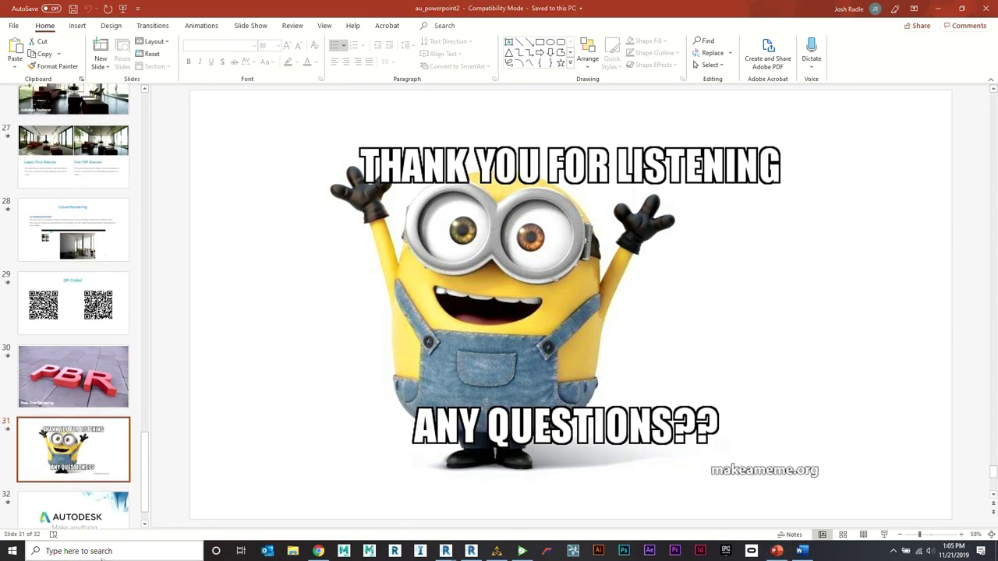
{"action": "left_click", "coordinate": [105, 551]}
Step: Launch Notepad via Windows search and type the presenter's e-mail address, correcting its ending
{"action": "type", "text": "notepad"}
{"action": "key", "text": "Return"}
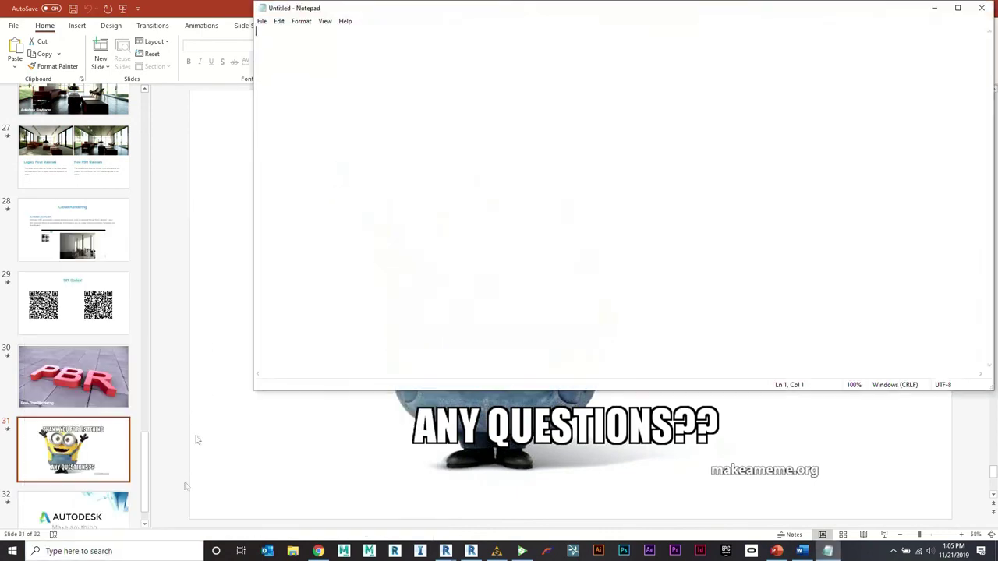
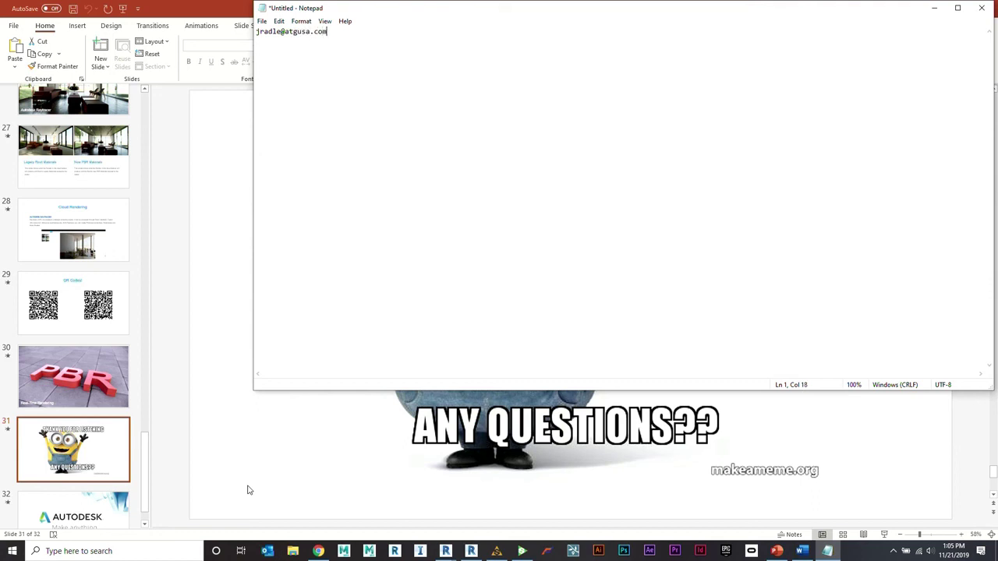